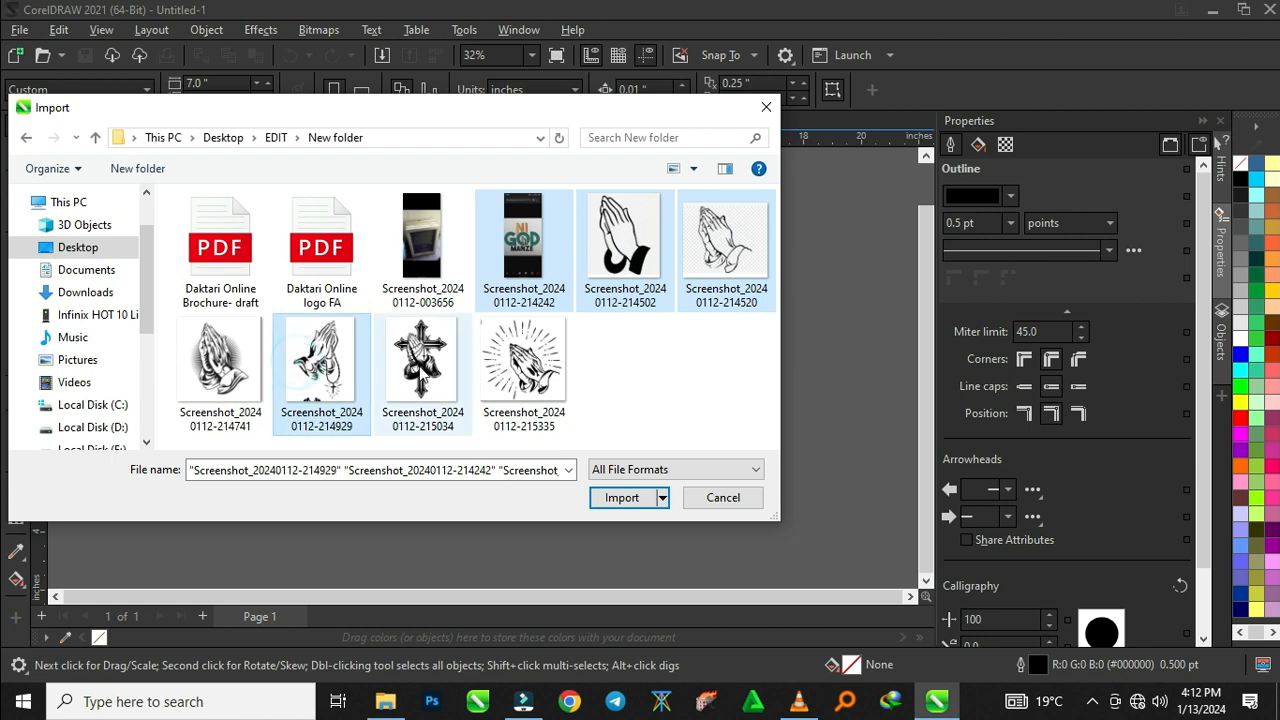
# Import the selected NI GOD MANZE screenshot and the four praying-hands images and place them beside the page
pyautogui.click(629, 498)
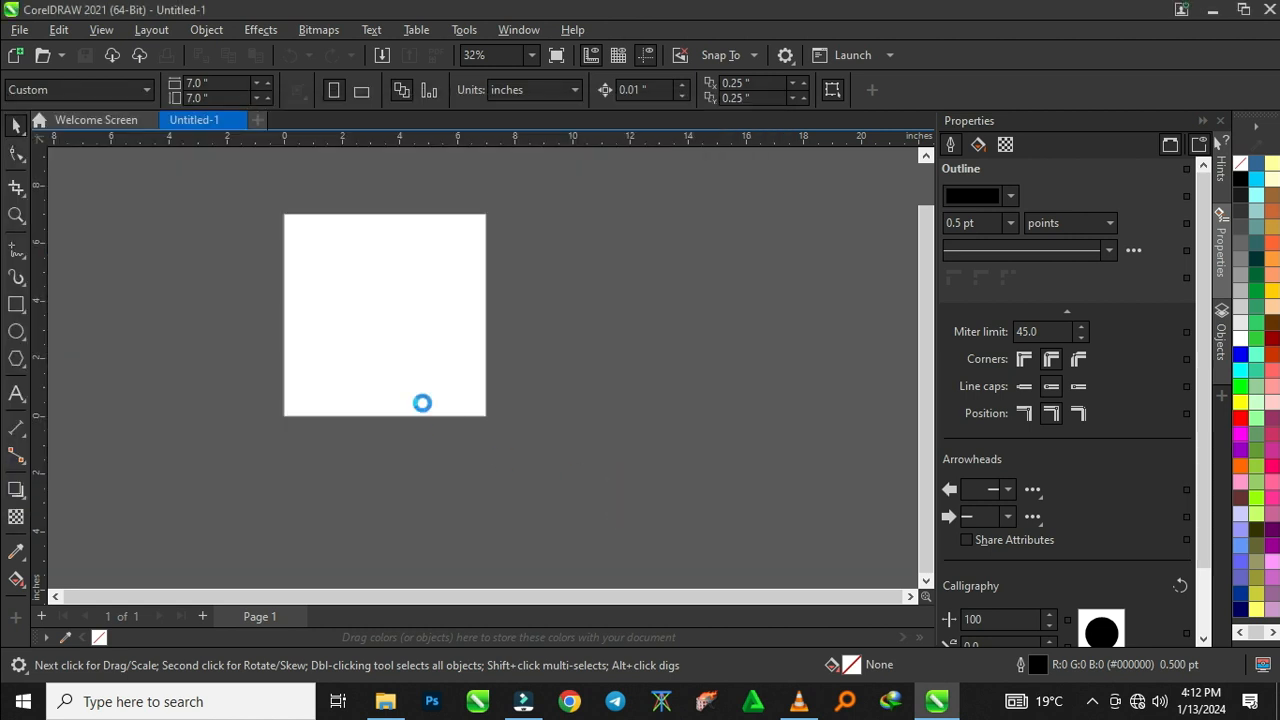
pyautogui.click(547, 229)
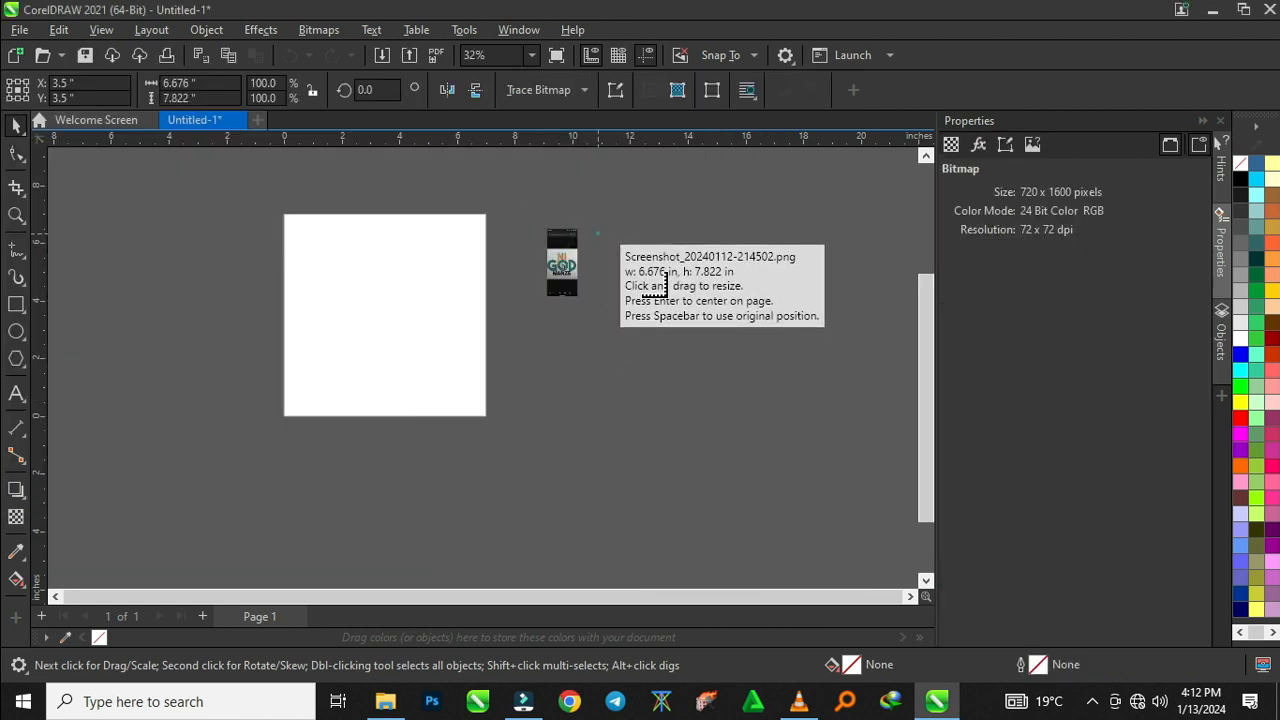
pyautogui.click(598, 234)
pyautogui.moveTo(556, 312); pyautogui.dragTo(633, 390)
pyautogui.moveTo(644, 313); pyautogui.dragTo(750, 420)
pyautogui.moveTo(688, 237); pyautogui.dragTo(756, 316)
pyautogui.moveTo(608, 337); pyautogui.dragTo(616, 355)
pyautogui.moveTo(690, 342); pyautogui.dragTo(705, 364)
# Move the NI GOD MANZE screenshot close to the page's right edge, away from the praying-hands images
pyautogui.click(638, 264)
pyautogui.click(605, 360)
pyautogui.scroll(2, 550, 240)
pyautogui.click(557, 276)
pyautogui.scroll(-1, 557, 276)
pyautogui.moveTo(557, 276); pyautogui.dragTo(476, 311)
# Crop away the black area above the NI GOD MANZE artwork by lowering the bitmap's upper nodes
pyautogui.click(14, 155)
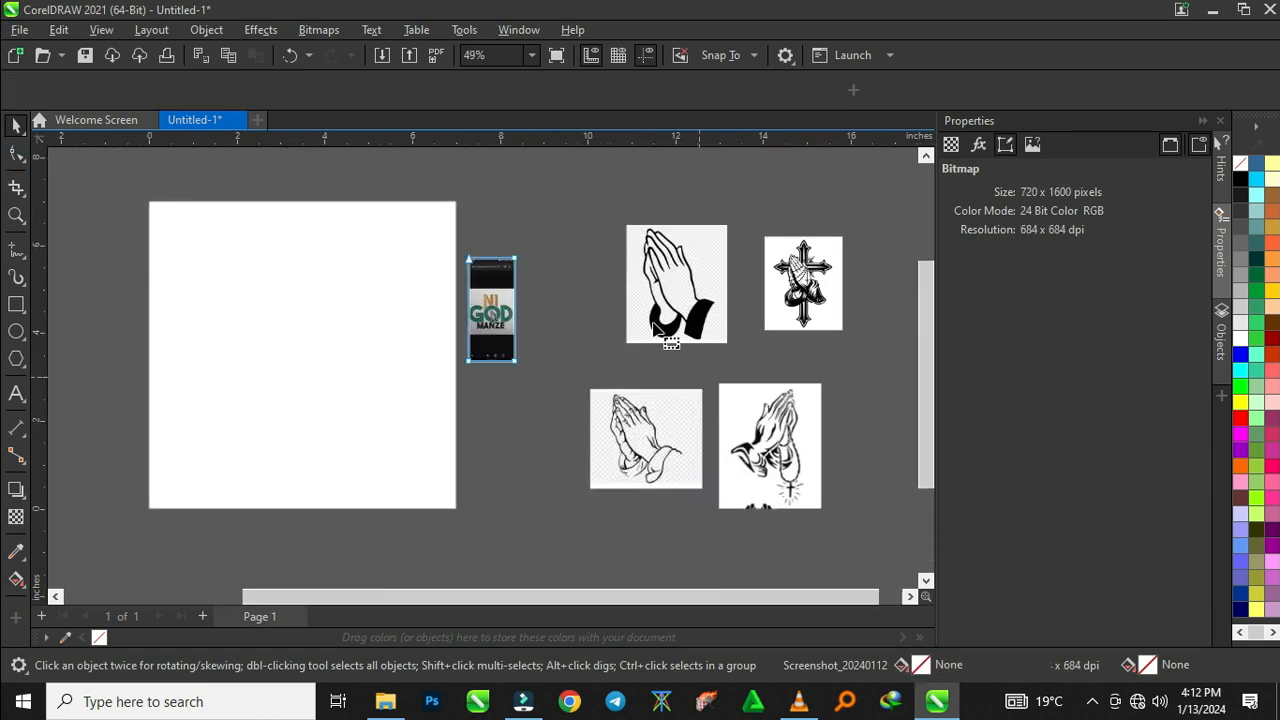
pyautogui.scroll(4, 500, 290)
pyautogui.moveTo(352, 168); pyautogui.dragTo(583, 215)
pyautogui.moveTo(545, 176); pyautogui.dragTo(547, 340)
pyautogui.scroll(-2, 510, 410)
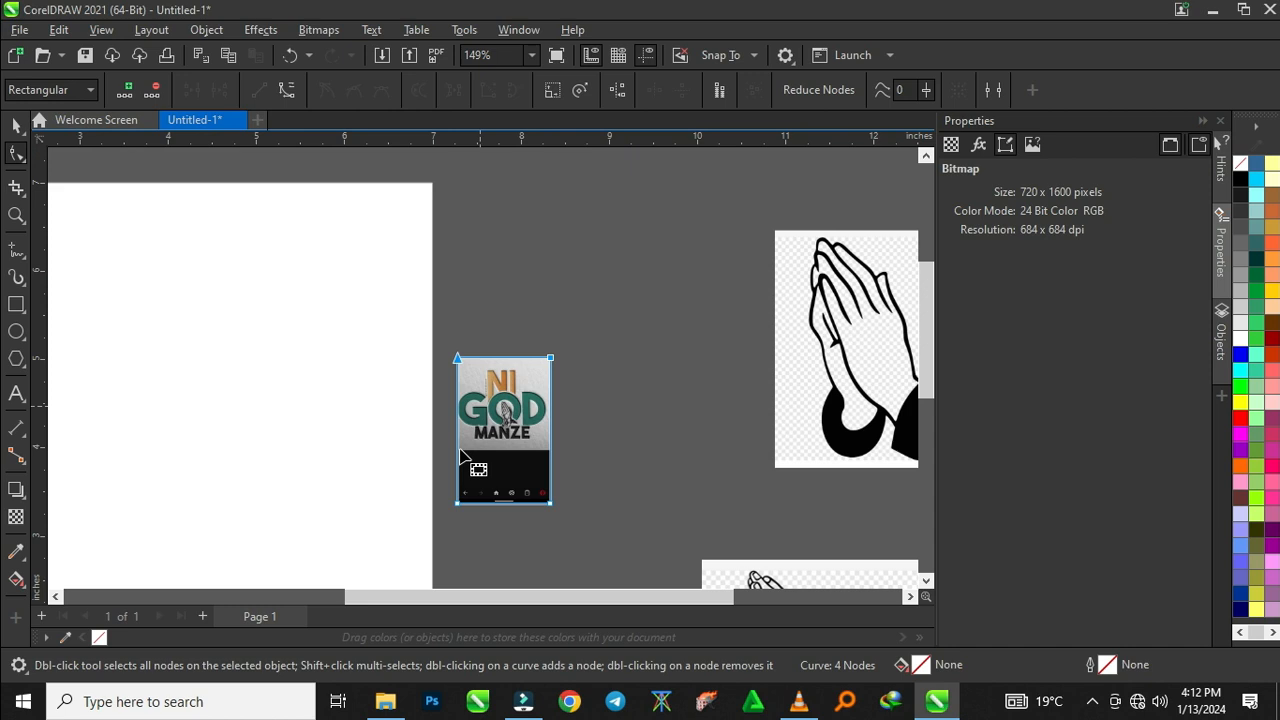
# Crop away the black area below the NI GOD MANZE artwork by raising the bitmap's lower edge
pyautogui.click(441, 489)
pyautogui.scroll(1, 537, 531)
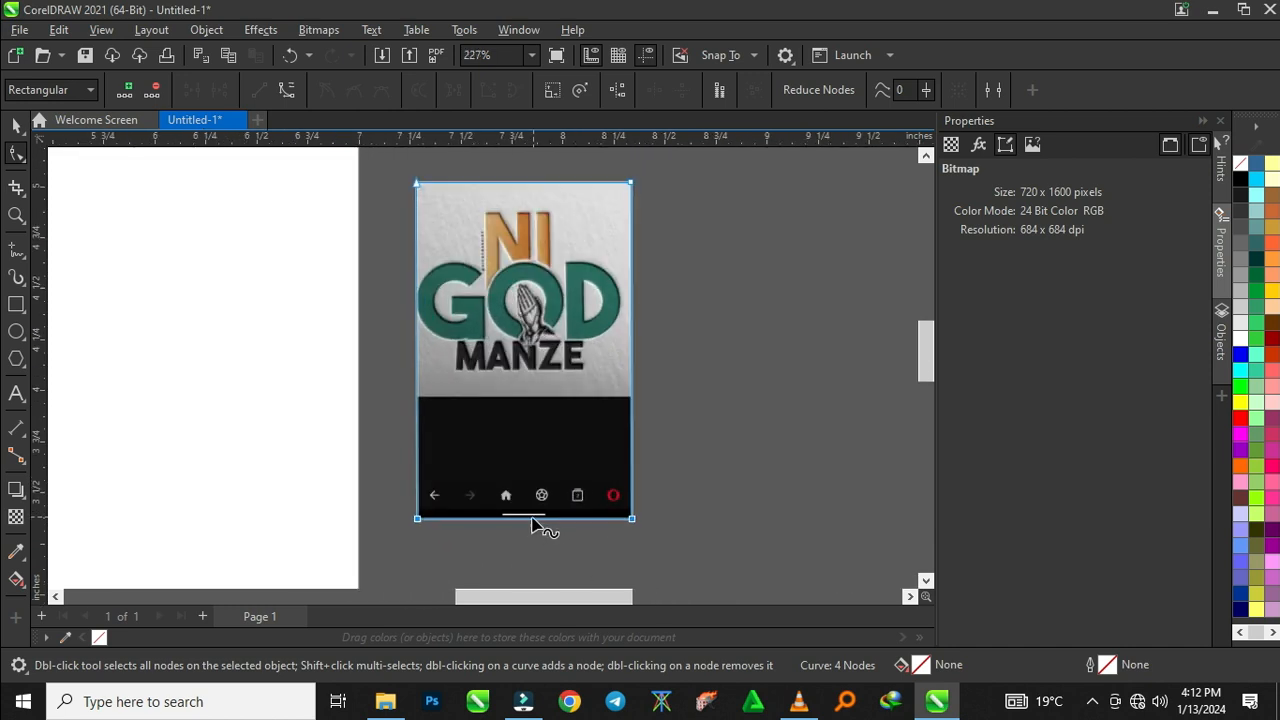
pyautogui.moveTo(538, 489); pyautogui.dragTo(529, 400)
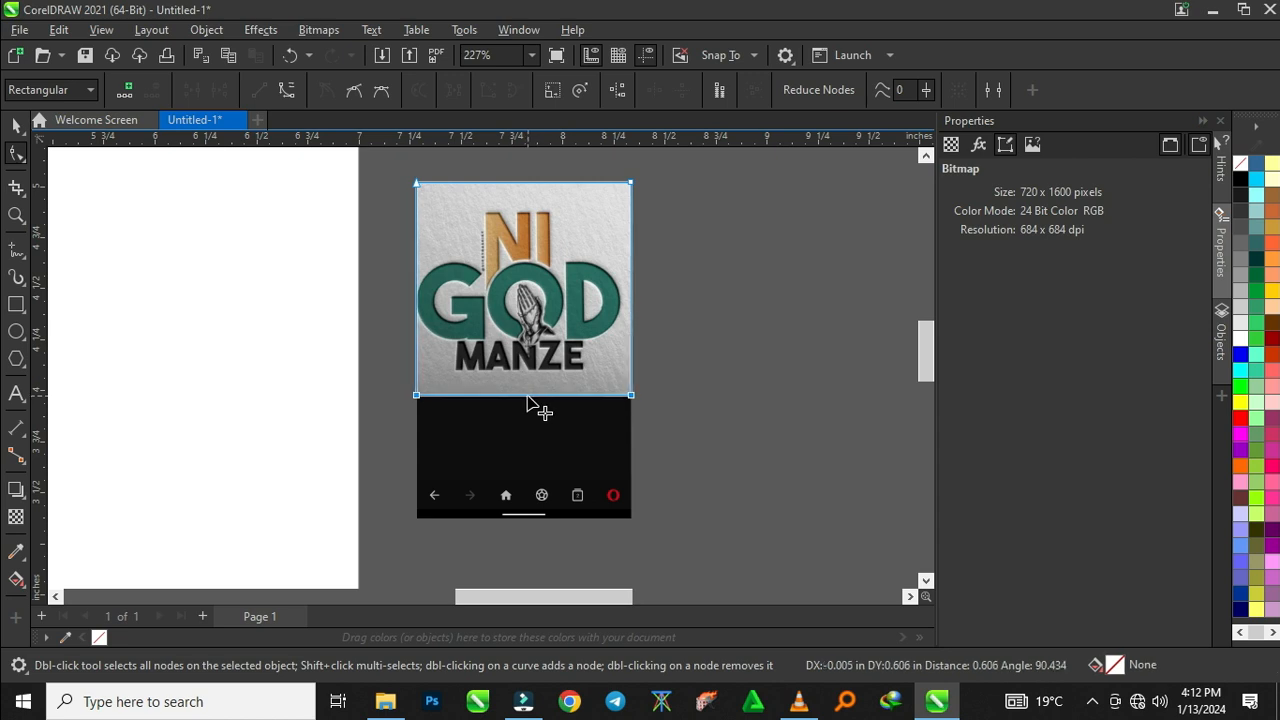
pyautogui.click(16, 124)
# Move the cropped reference image to the empty area left of the page and deselect it
pyautogui.scroll(-3, 628, 395)
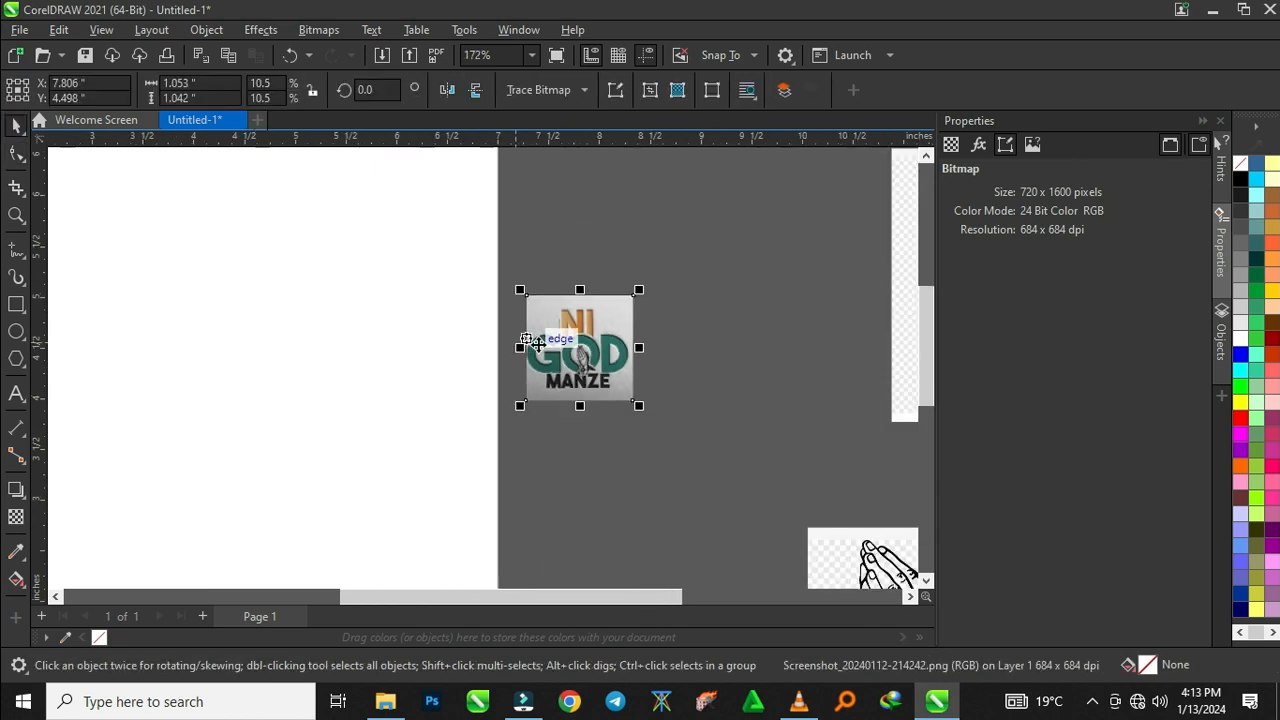
pyautogui.moveTo(600, 358); pyautogui.dragTo(267, 309)
pyautogui.scroll(-2, 360, 368)
pyautogui.moveTo(386, 360); pyautogui.dragTo(230, 335)
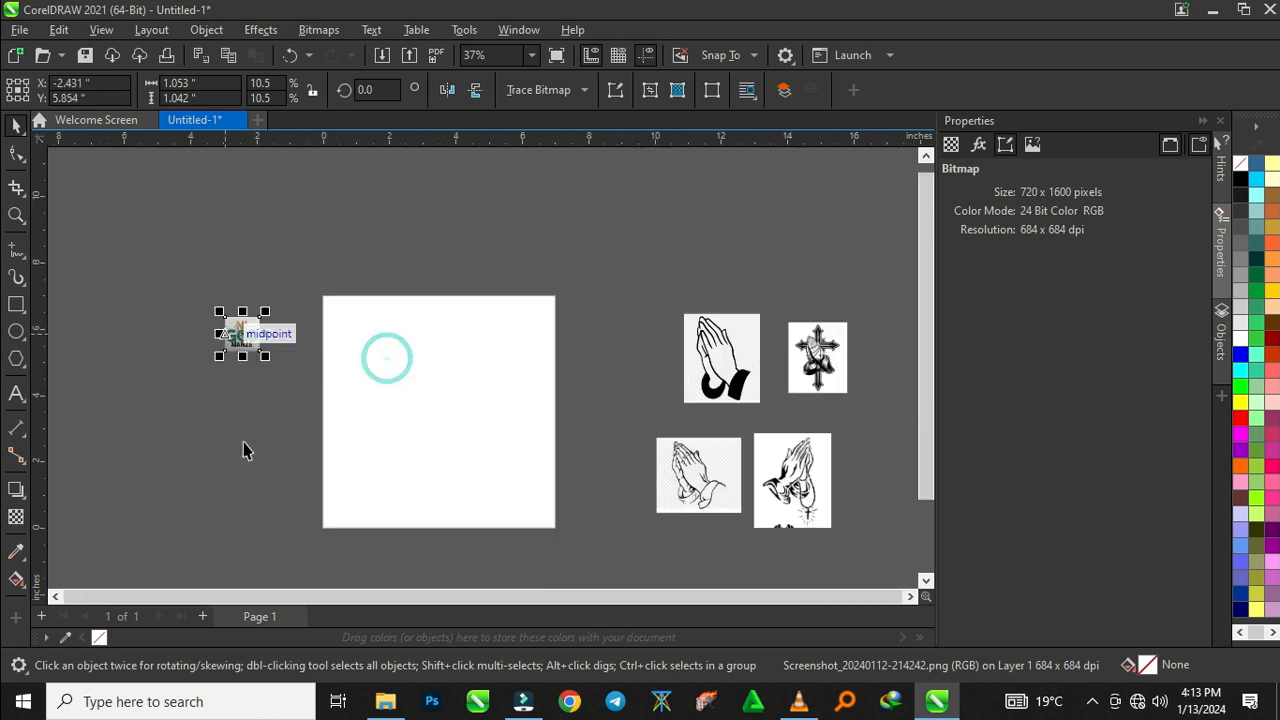
pyautogui.click(243, 443)
# Add artistic text reading NI and GOD on two lines below the reference image, converted to uppercase
pyautogui.scroll(3, 250, 342)
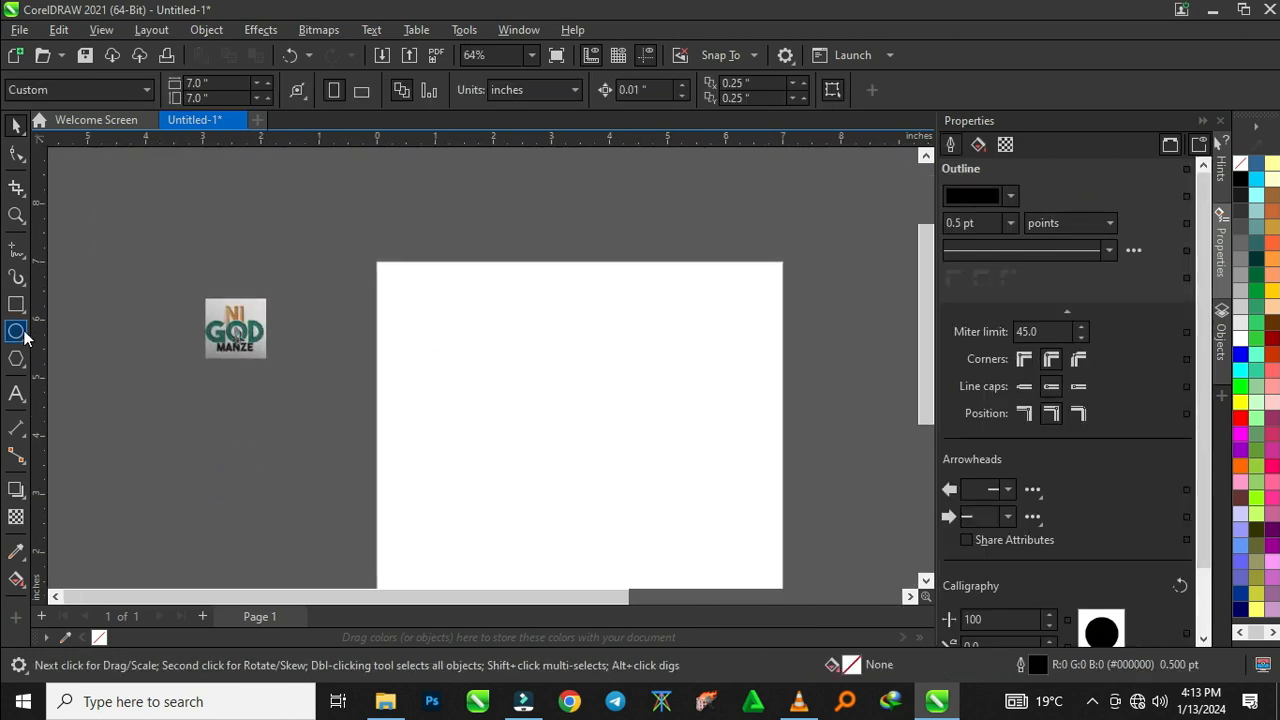
pyautogui.click(16, 393)
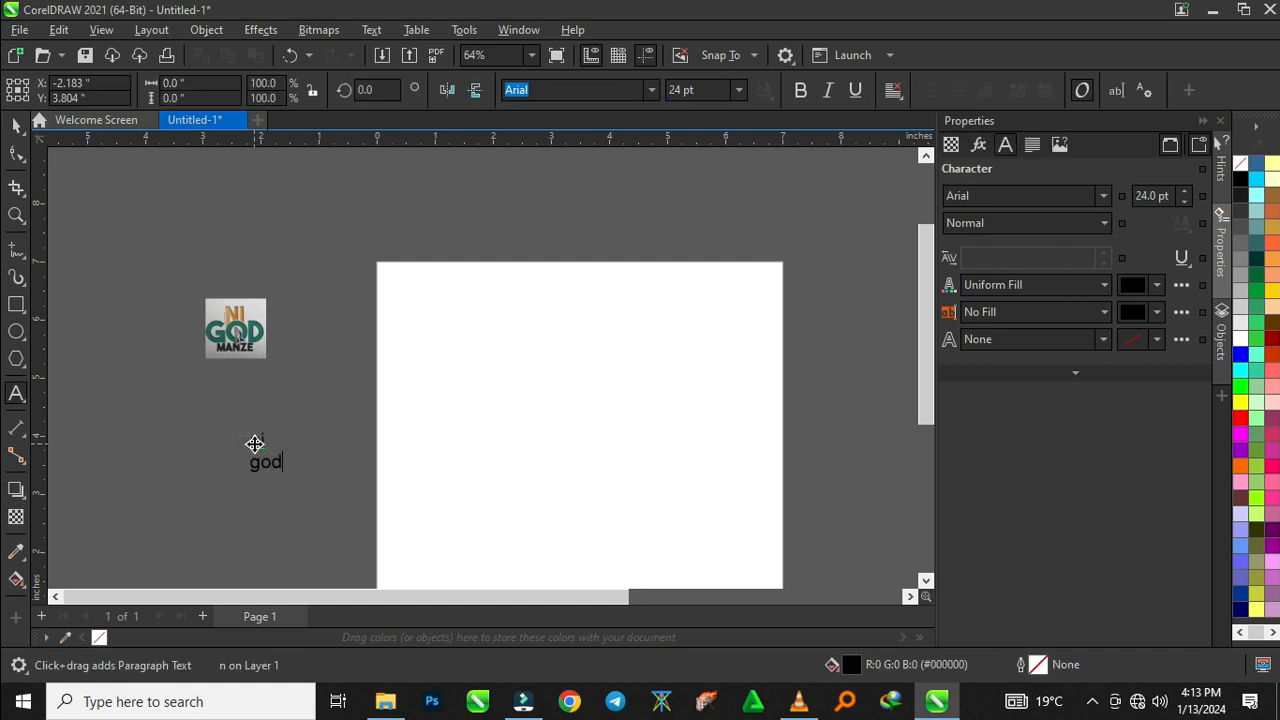
pyautogui.hotkey('ctrl', 'a')
pyautogui.hotkey('shift', 'F3')
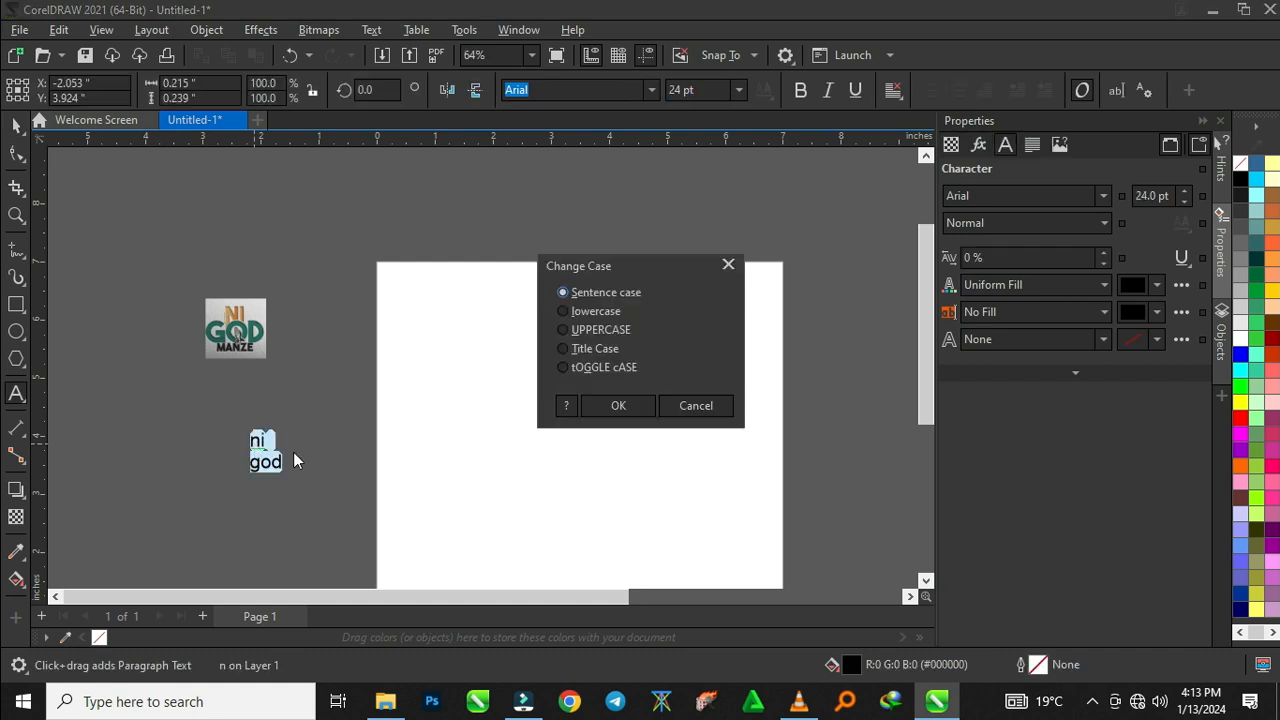
pyautogui.click(618, 405)
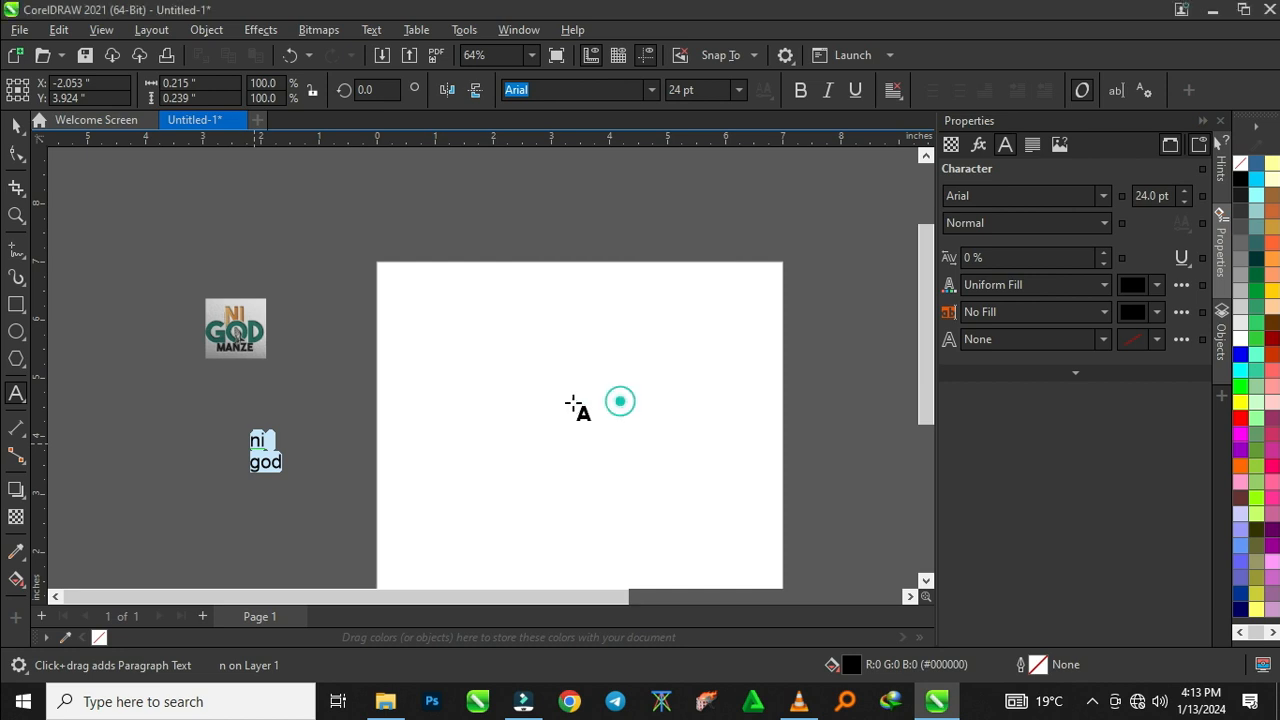
pyautogui.press('Escape')
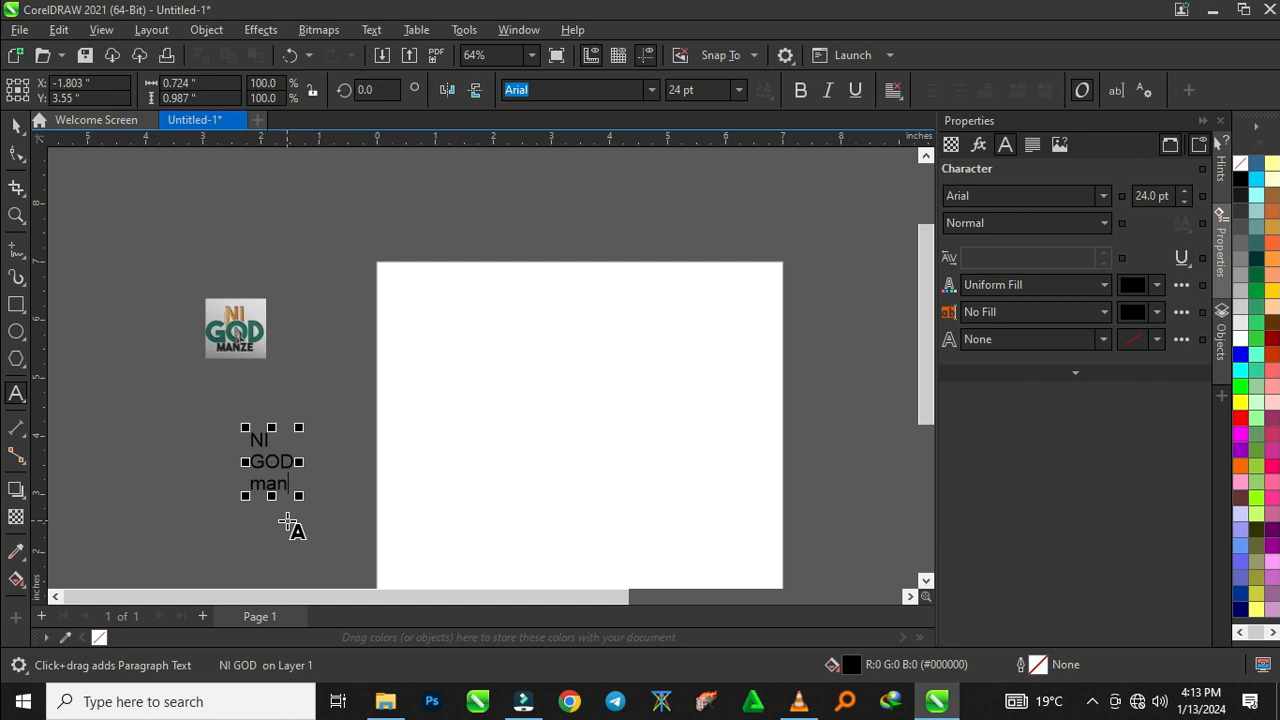
# Add MANZE as a third line of the text and convert it to uppercase
pyautogui.hotkey('ctrl', 'a')
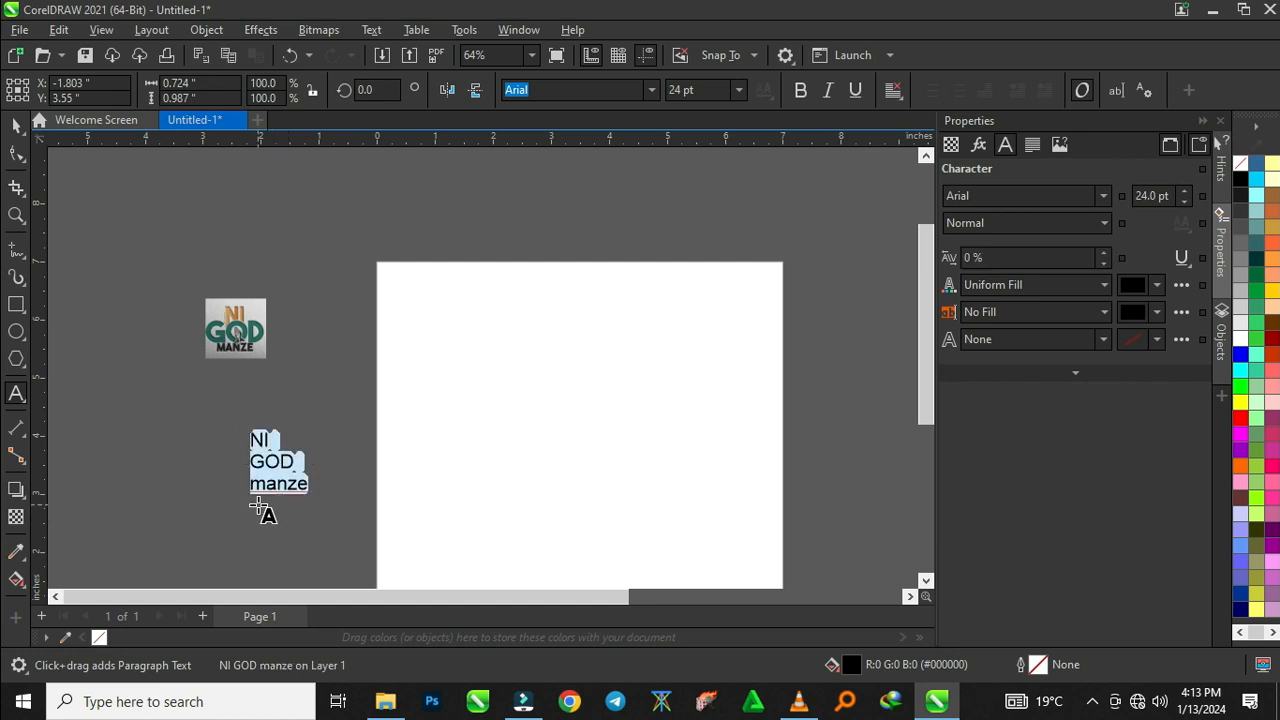
pyautogui.hotkey('shift', 'F3')
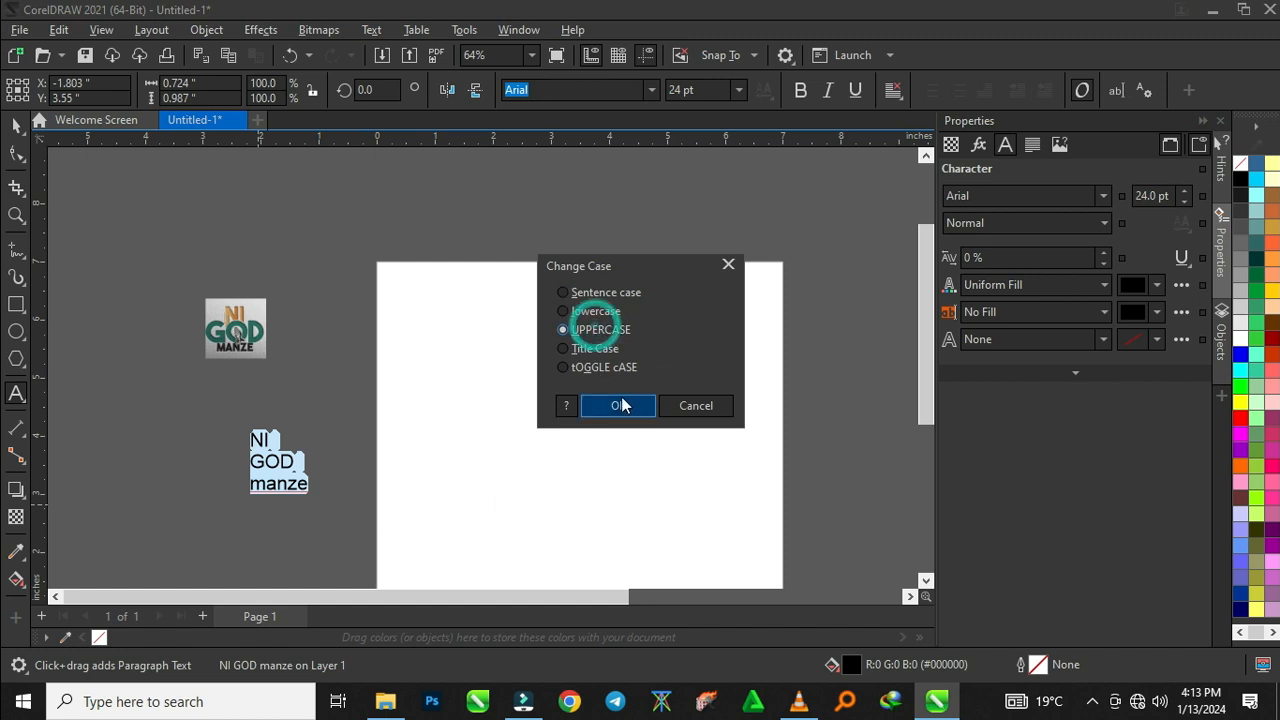
pyautogui.click(621, 404)
pyautogui.click(17, 131)
pyautogui.click(220, 177)
# Try the Tw Cen Classified MT Std and Tw Cen MT Std Ultra Bold fonts on the three-line text
pyautogui.click(271, 457)
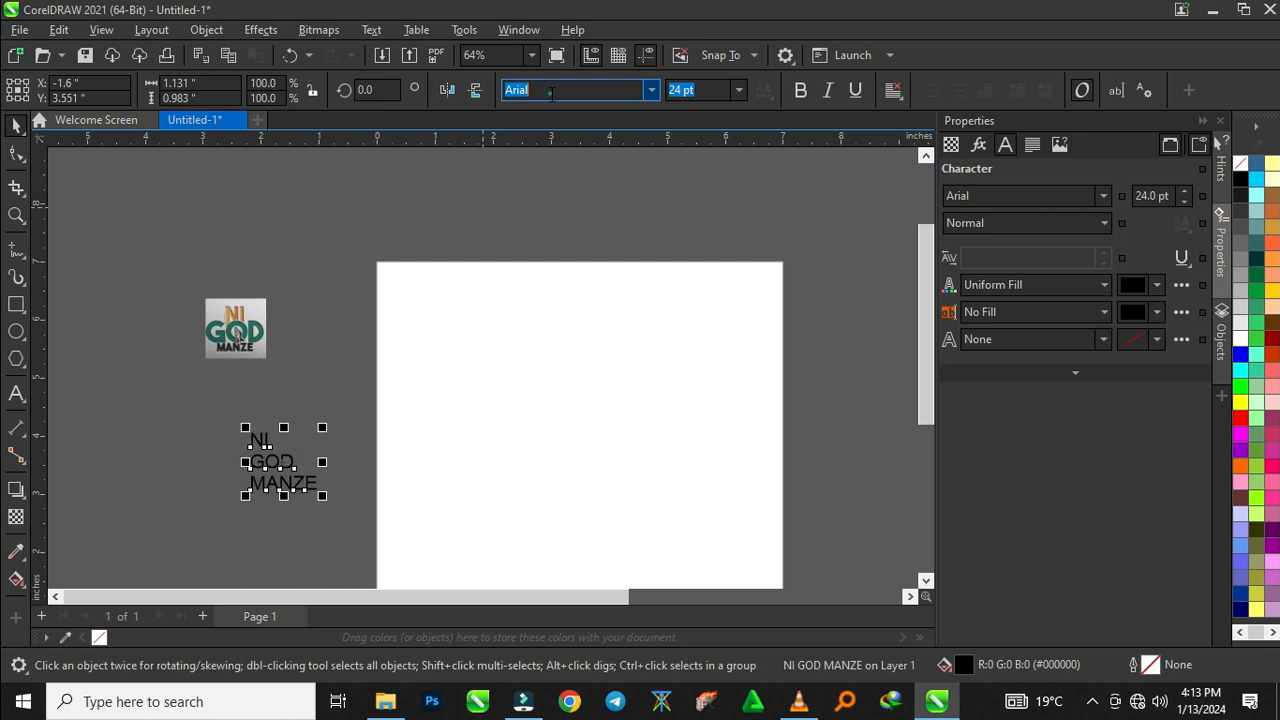
pyautogui.click(550, 90)
pyautogui.click(631, 192)
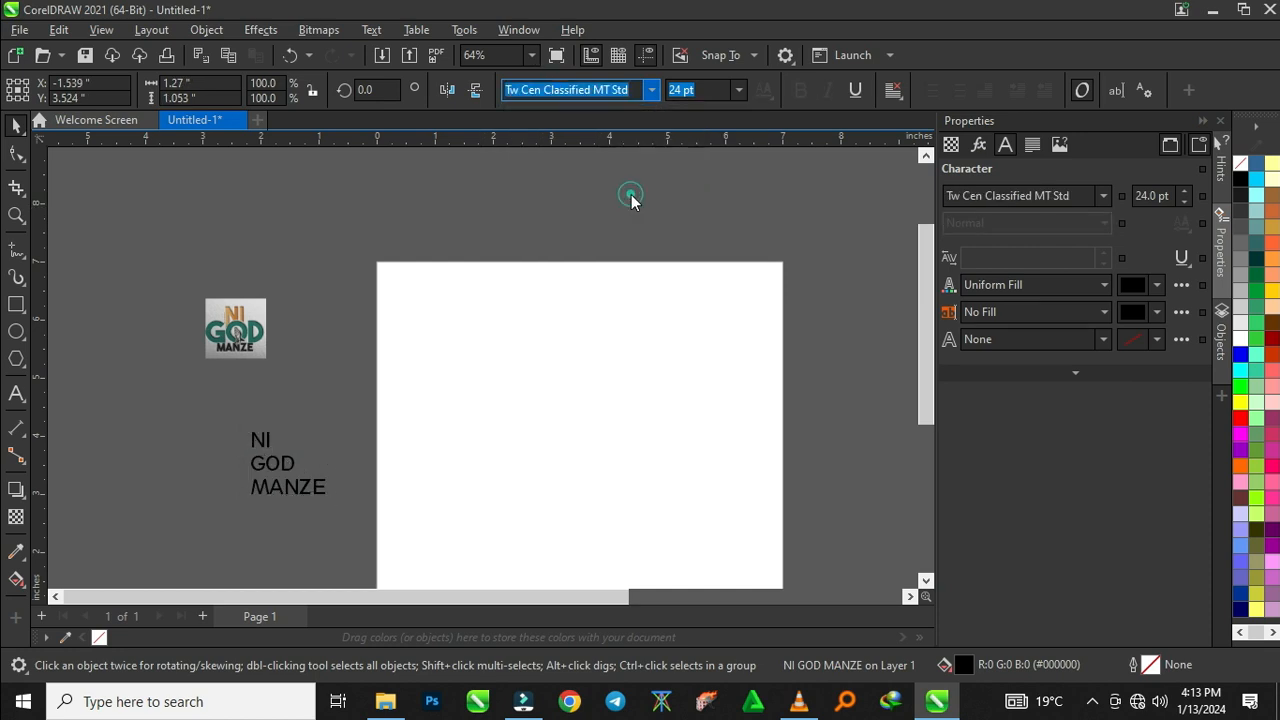
pyautogui.click(650, 90)
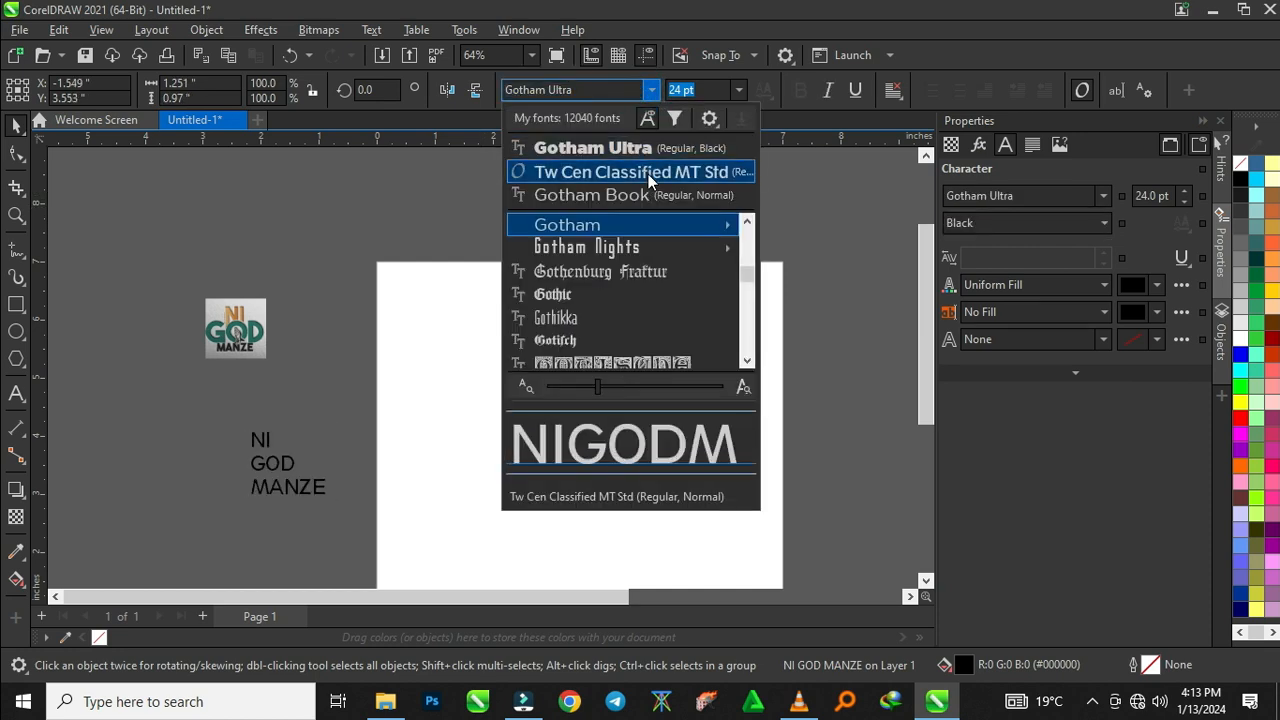
pyautogui.click(648, 174)
pyautogui.click(650, 90)
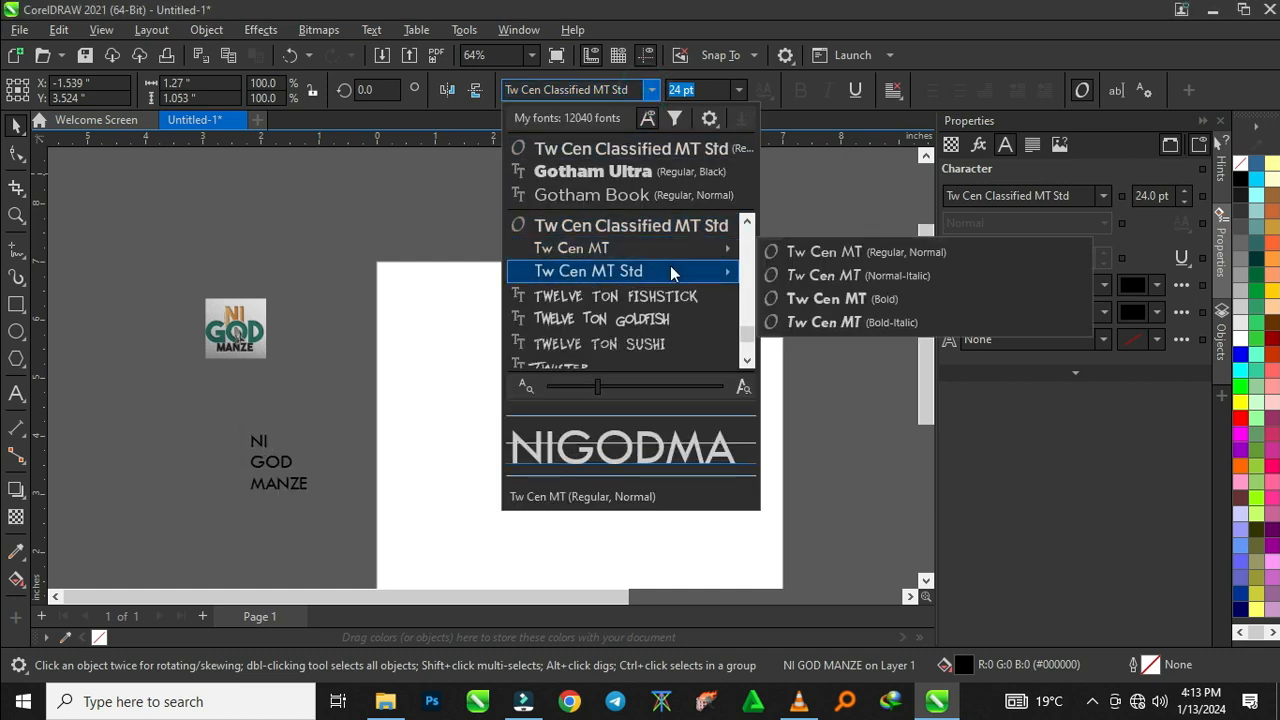
pyautogui.moveTo(672, 273)
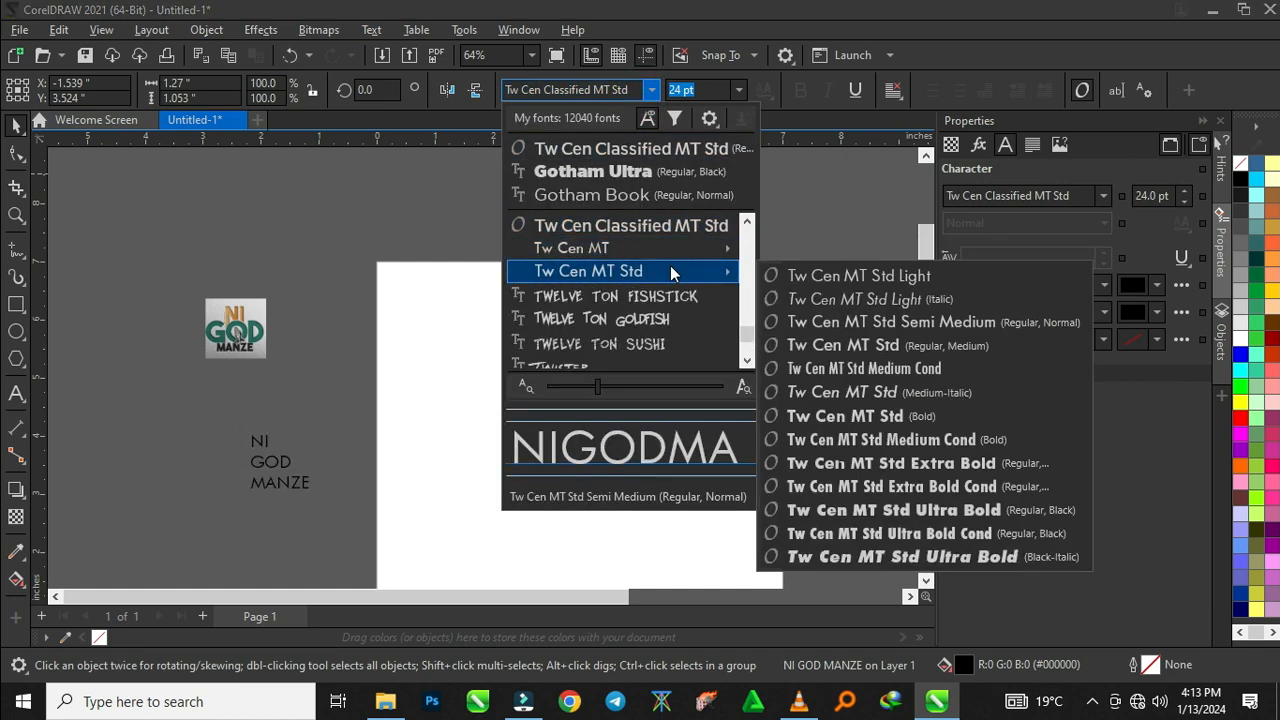
pyautogui.click(968, 509)
# Enlarge the three-line text to about 81 pt and move it across the page's left edge
pyautogui.moveTo(326, 497); pyautogui.dragTo(441, 582)
pyautogui.moveTo(314, 484); pyautogui.dragTo(480, 428)
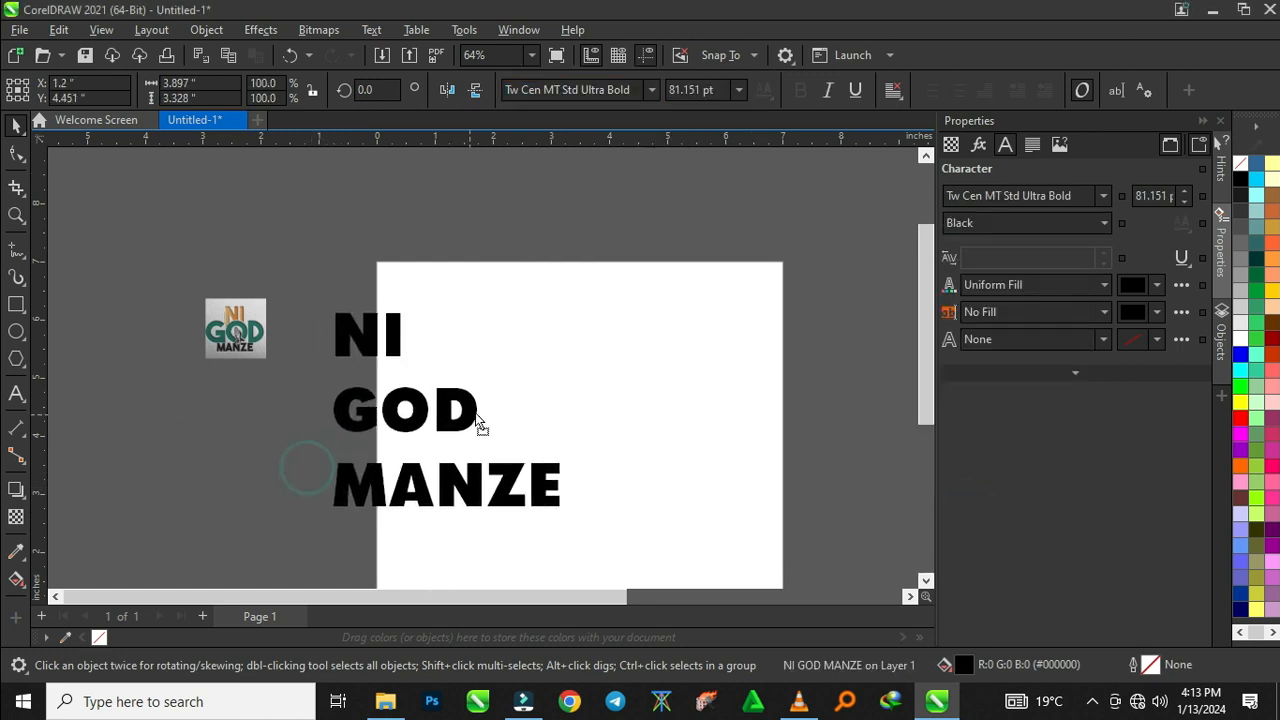
pyautogui.scroll(2, 317, 366)
pyautogui.scroll(1, 317, 366)
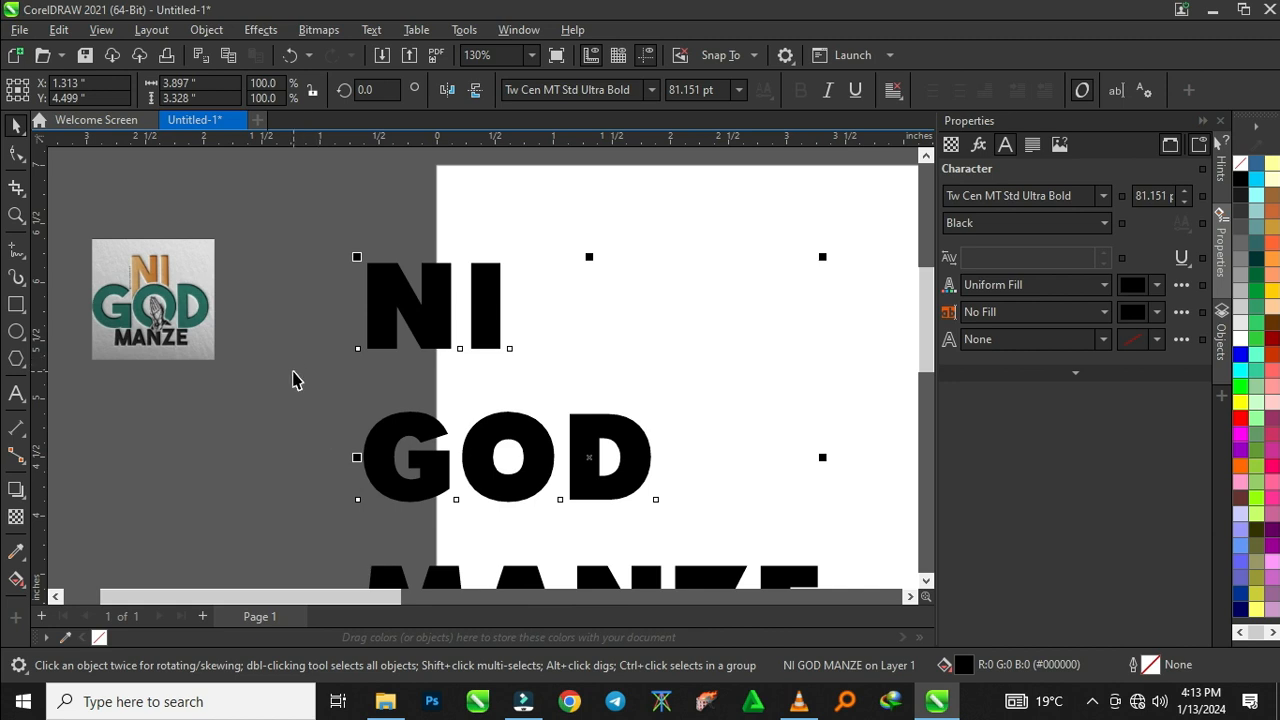
# Set the three-line text's font to Gotham Ultra and move it to the left of the reference image
pyautogui.click(652, 91)
pyautogui.click(590, 180)
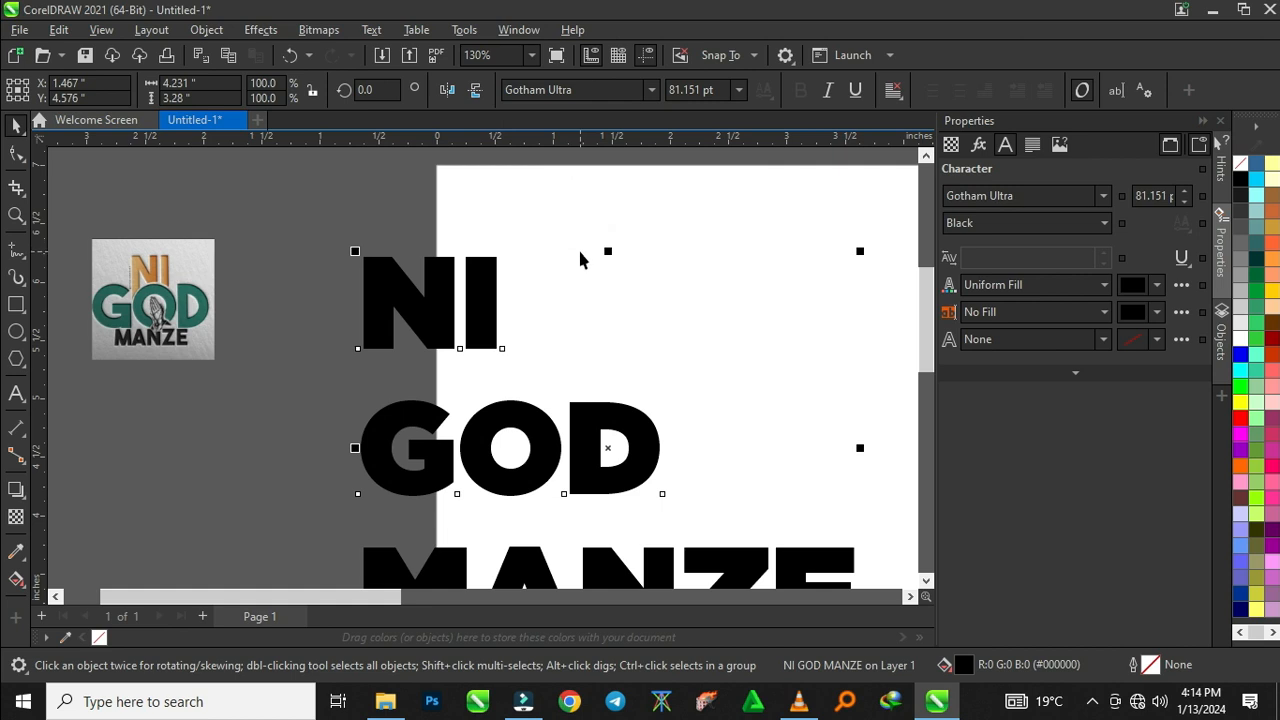
pyautogui.scroll(-3, 580, 258)
pyautogui.moveTo(527, 294); pyautogui.dragTo(274, 367)
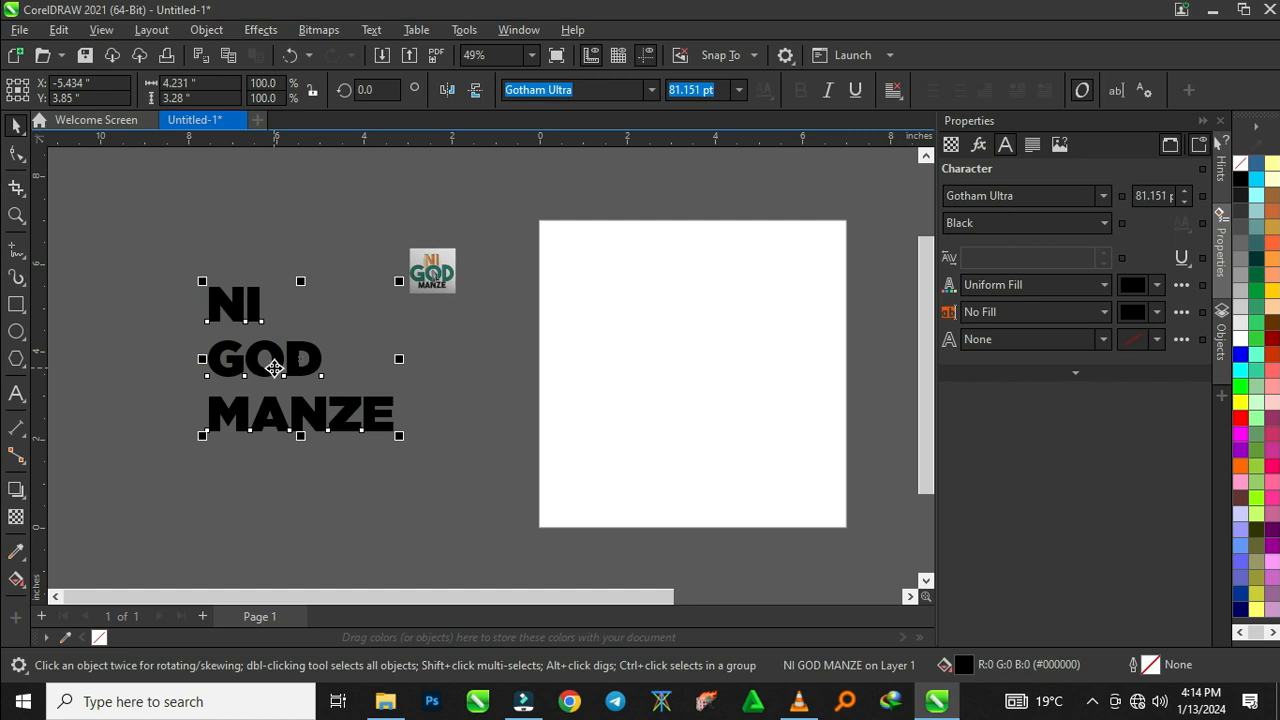
# Break the text apart into separate lines, then pull GOD out and enlarge it to about 157.5 pt
pyautogui.hotkey('ctrl', 'k')
pyautogui.click(306, 370)
pyautogui.moveTo(306, 370); pyautogui.dragTo(490, 372)
pyautogui.moveTo(544, 413); pyautogui.dragTo(556, 418)
pyautogui.moveTo(467, 370); pyautogui.dragTo(517, 397)
# Set the font of the enlarged word GOD to Gotham Bold
pyautogui.scroll(2, 460, 360)
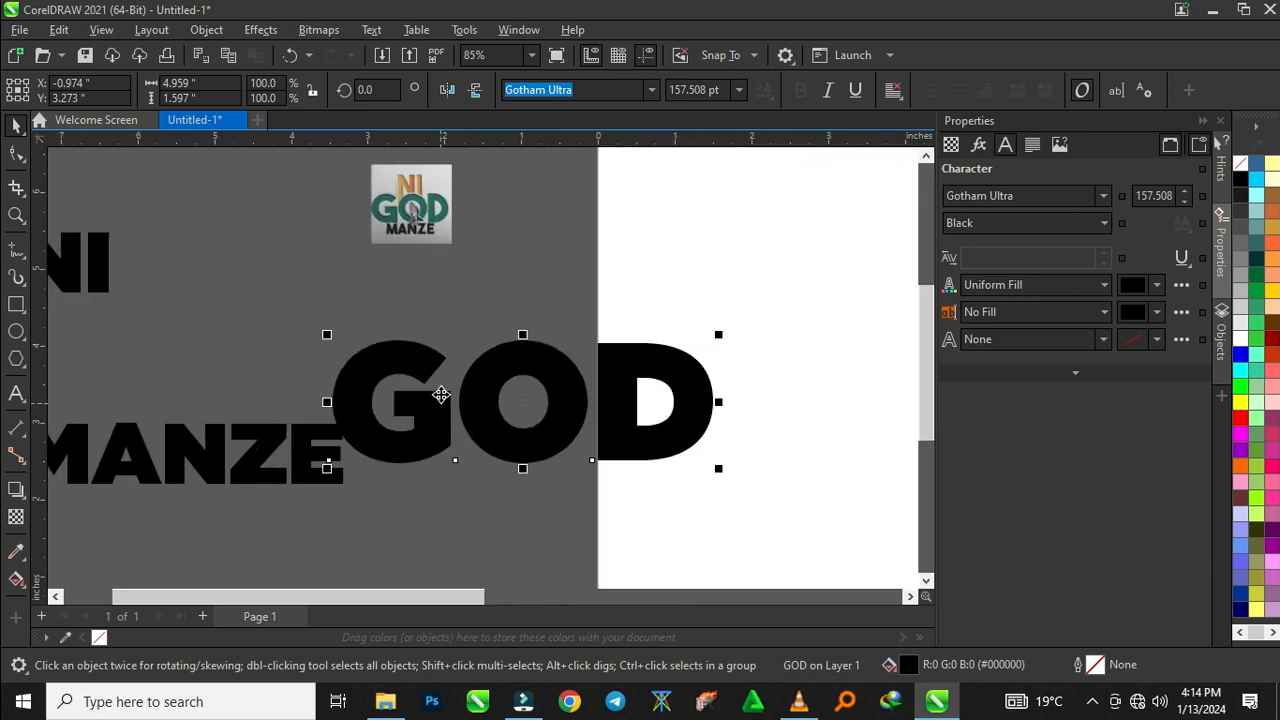
pyautogui.click(651, 90)
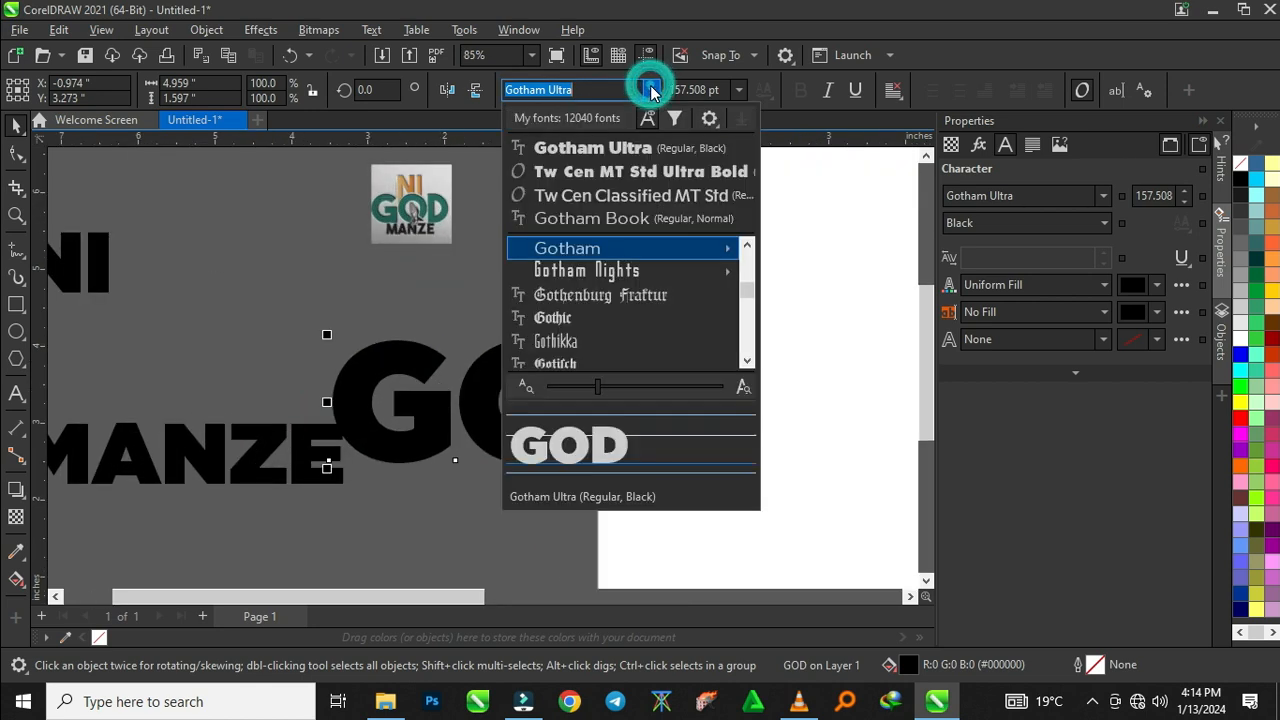
pyautogui.moveTo(689, 244)
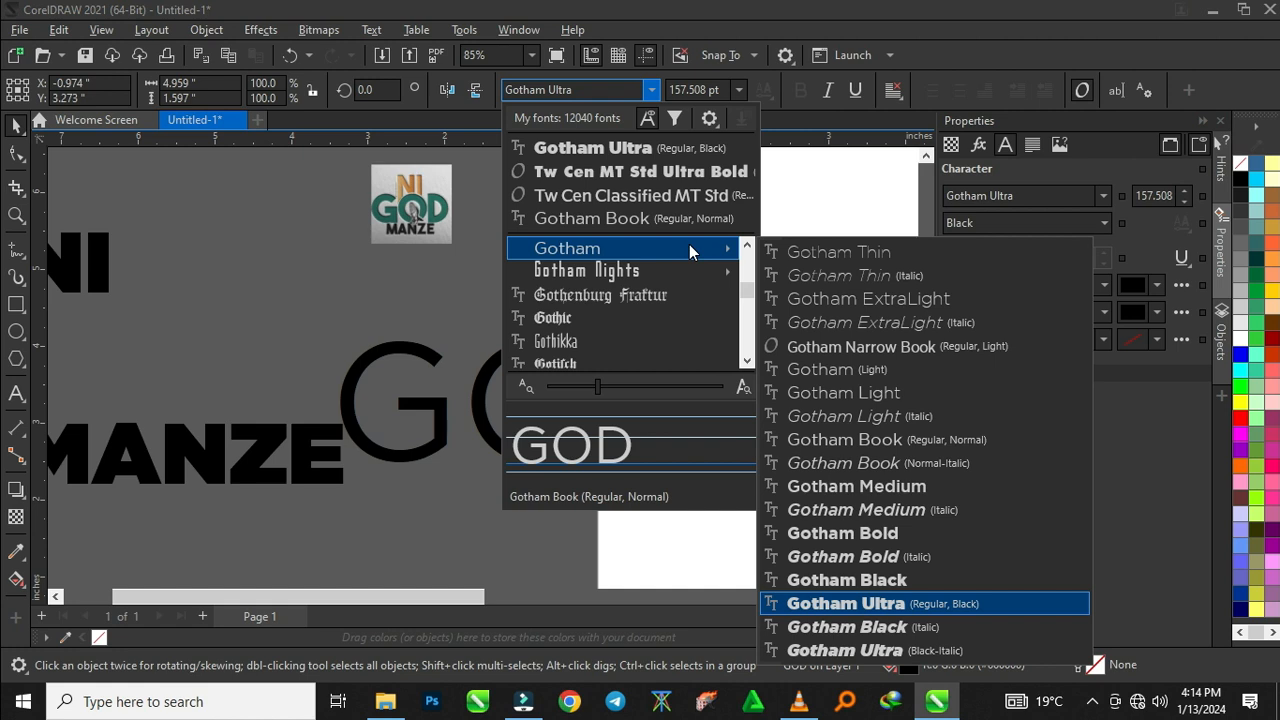
pyautogui.click(878, 534)
pyautogui.scroll(1, 470, 377)
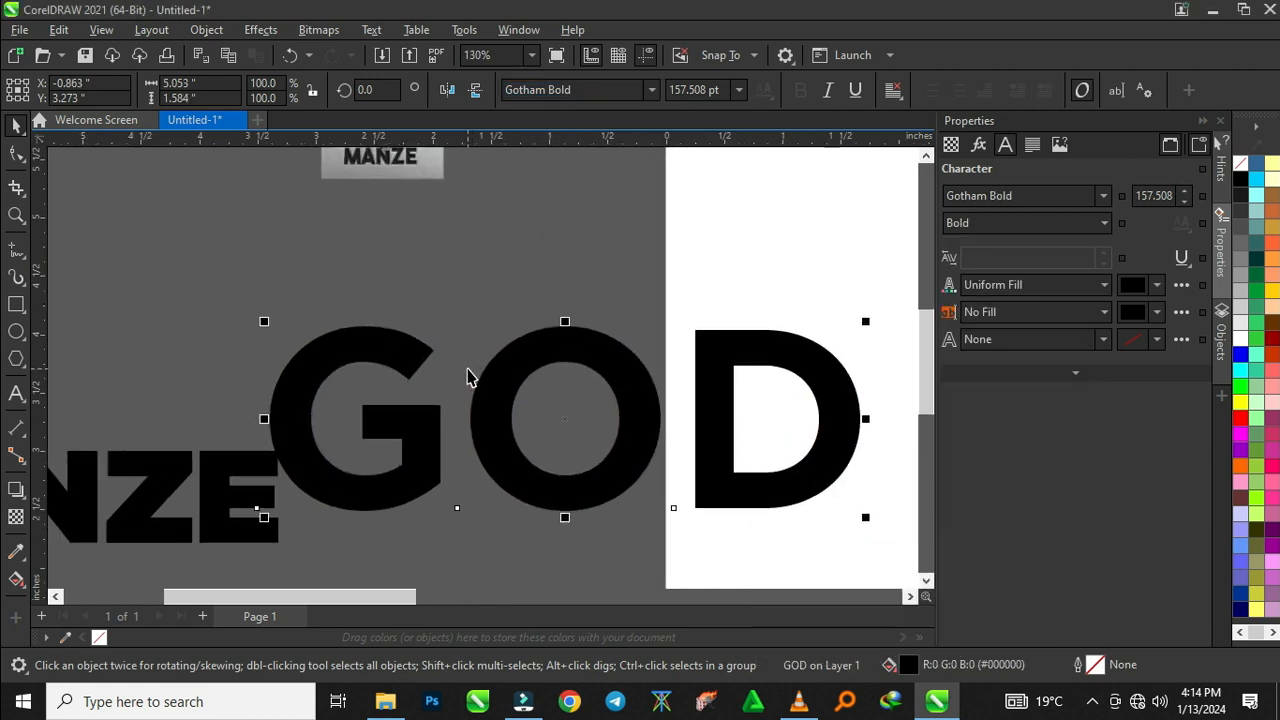
# Tighten the letter spacing of the word GOD with the Shape tool and deselect it
pyautogui.scroll(-2, 478, 297)
pyautogui.click(16, 153)
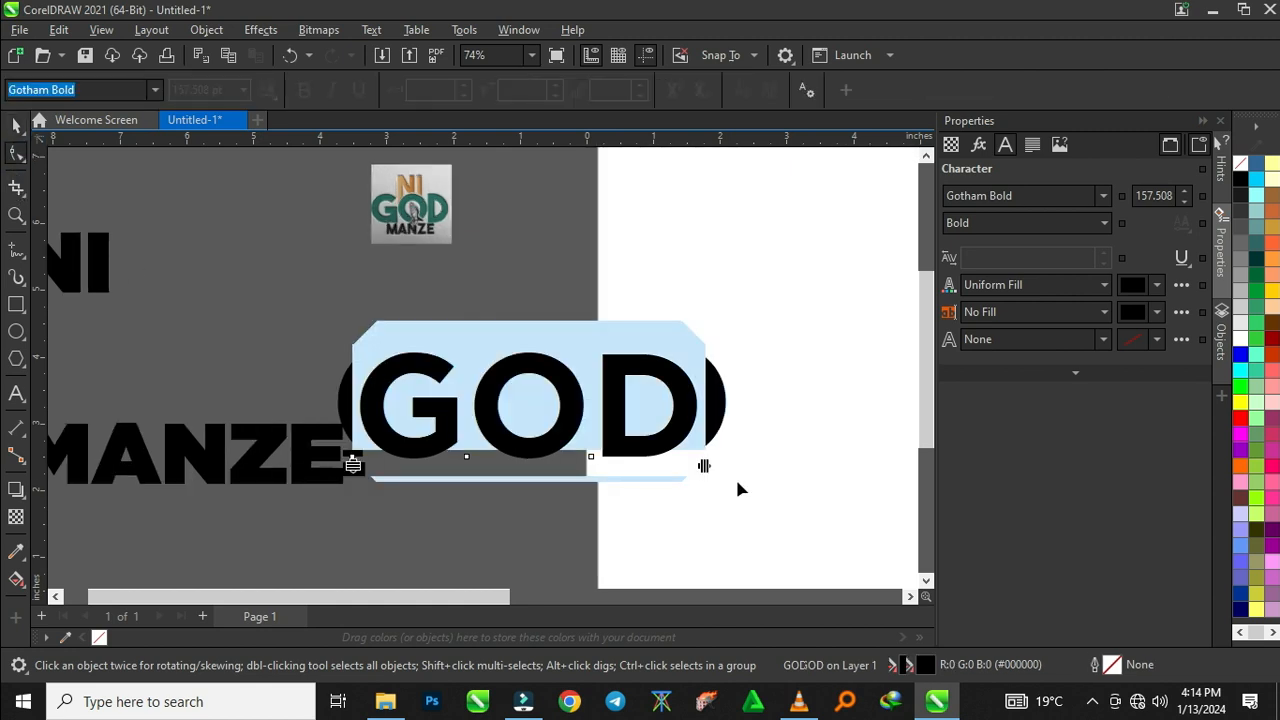
pyautogui.moveTo(703, 463); pyautogui.dragTo(670, 464)
pyautogui.press('space')
pyautogui.click(312, 289)
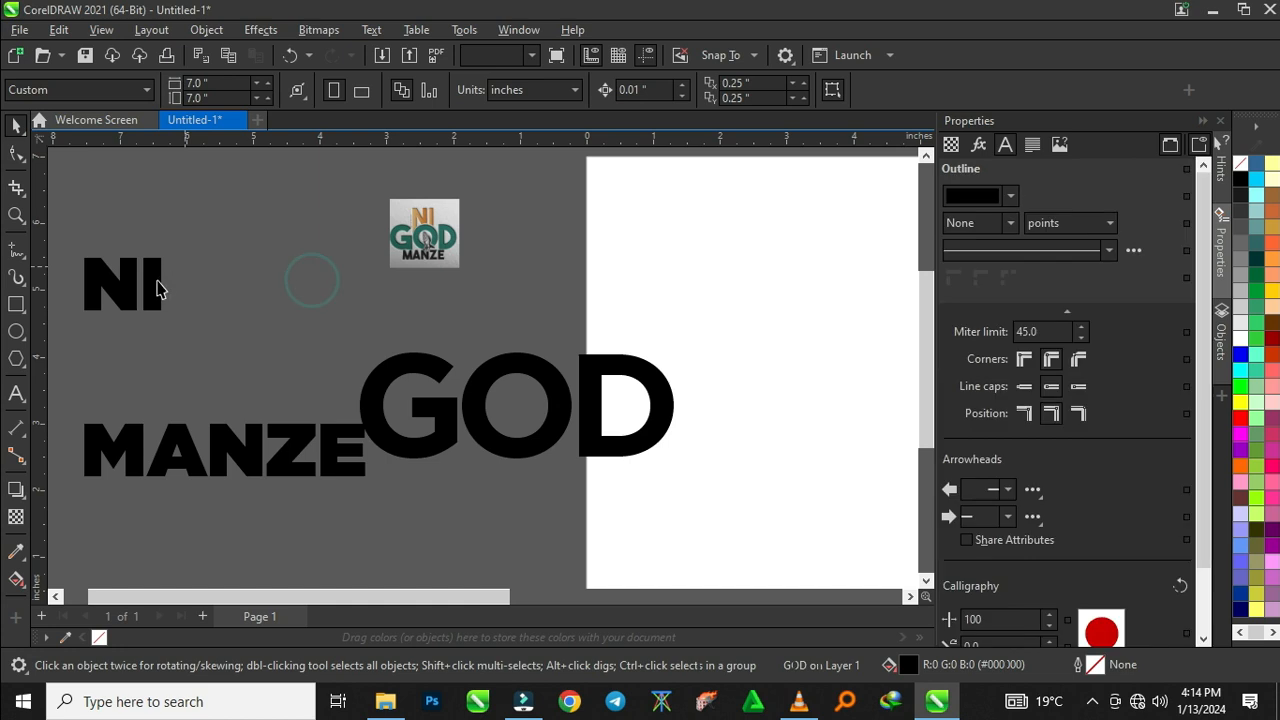
# Set the font of the word NI to Gotham Medium
pyautogui.click(130, 285)
pyautogui.click(651, 89)
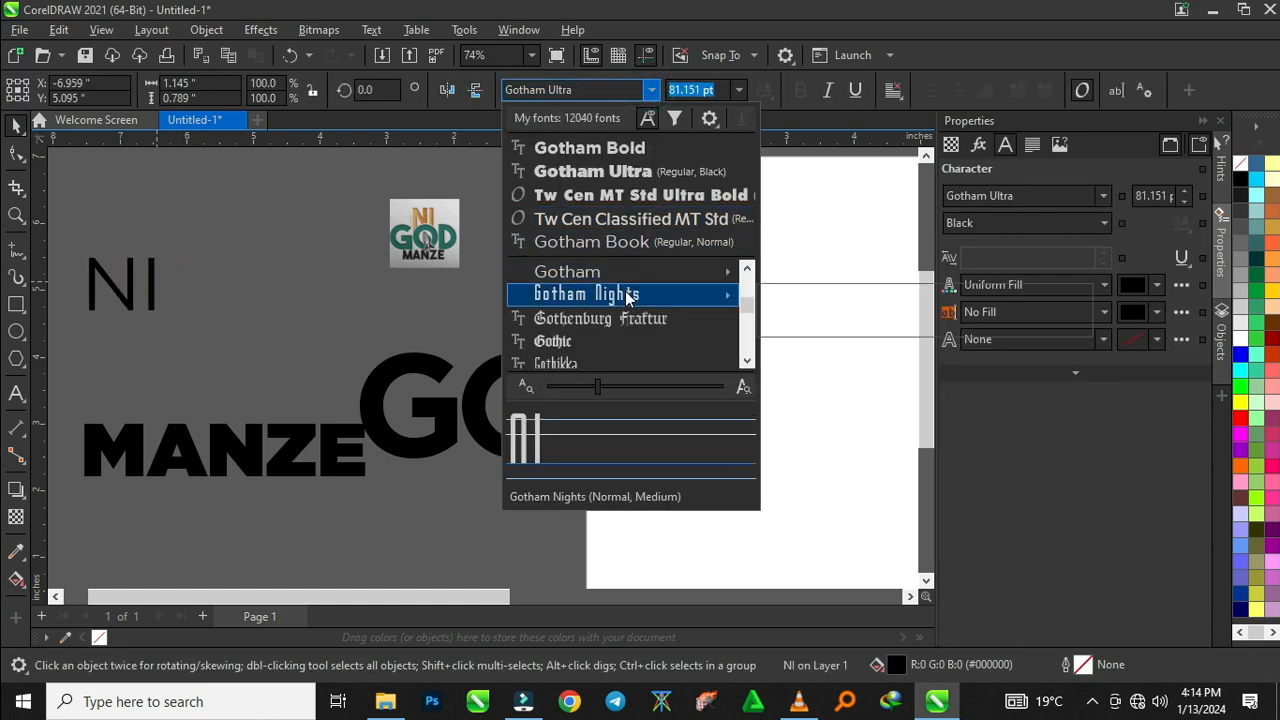
pyautogui.moveTo(628, 298)
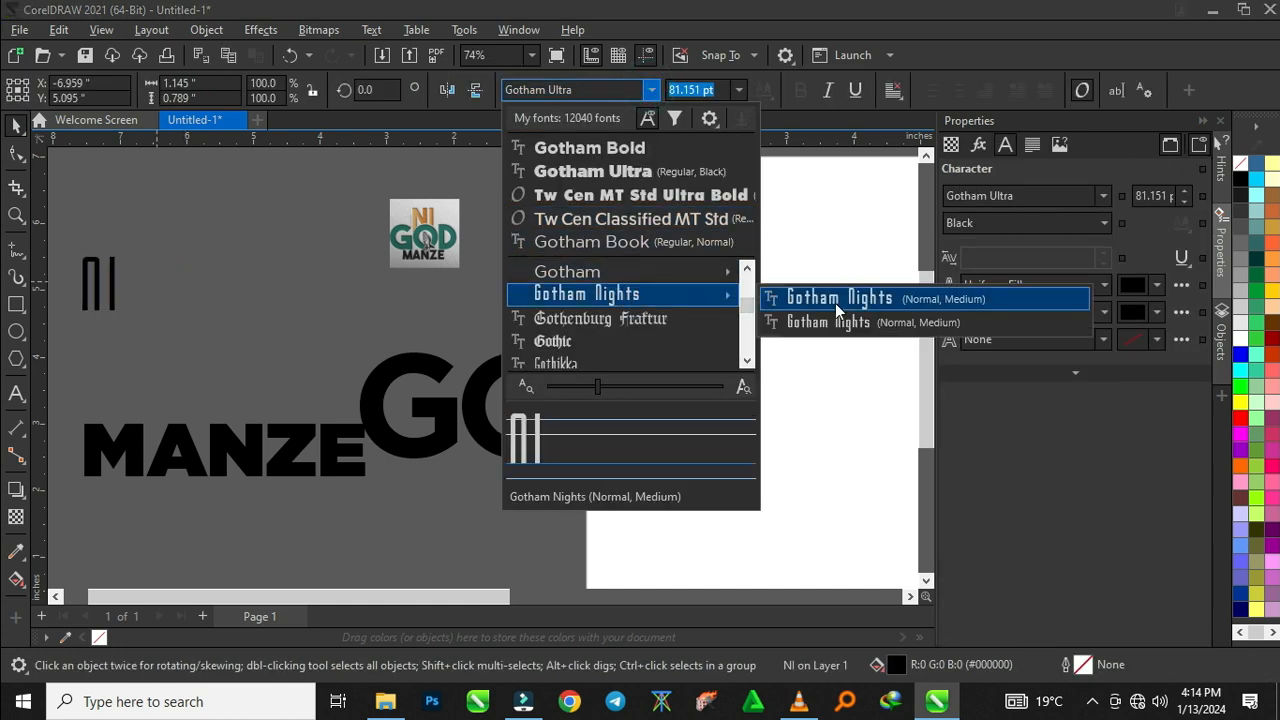
pyautogui.moveTo(660, 275)
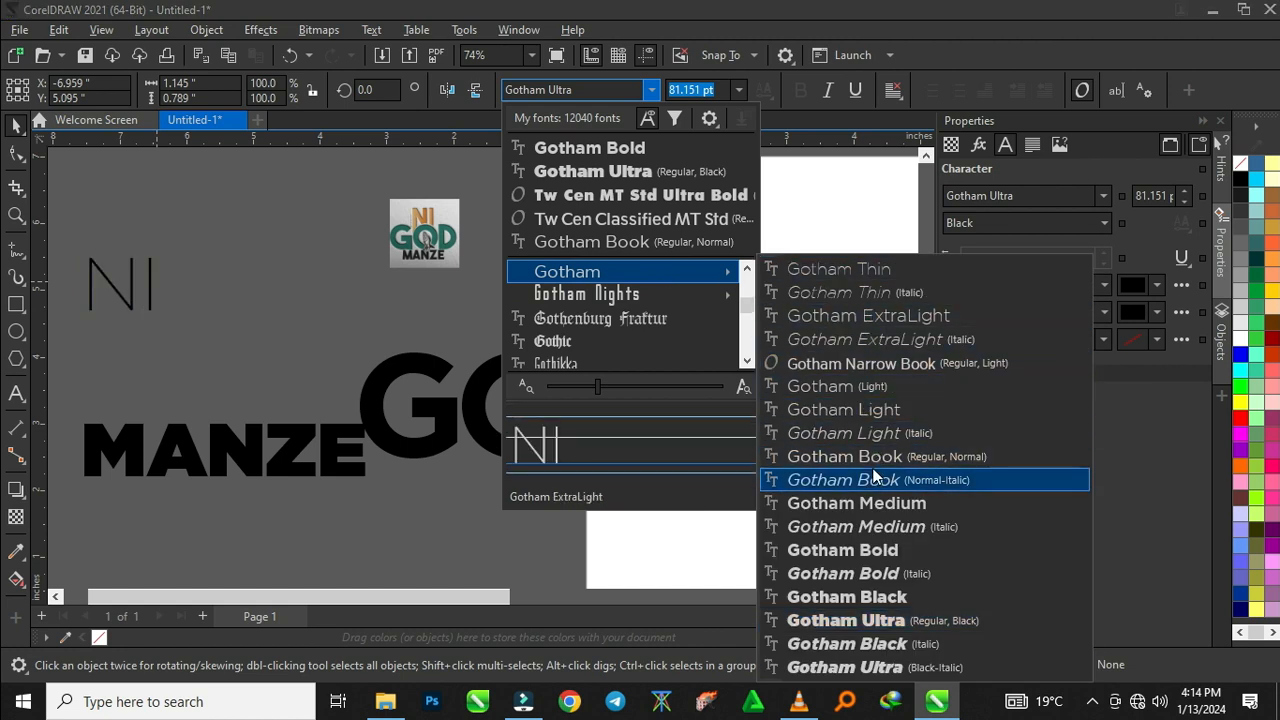
pyautogui.click(878, 504)
# Move NI above the O of GOD and enlarge it to about 145.6 pt, overlapping the letter's upper part
pyautogui.moveTo(166, 288); pyautogui.dragTo(622, 398)
pyautogui.scroll(2, 563, 357)
pyautogui.moveTo(549, 301); pyautogui.dragTo(532, 290)
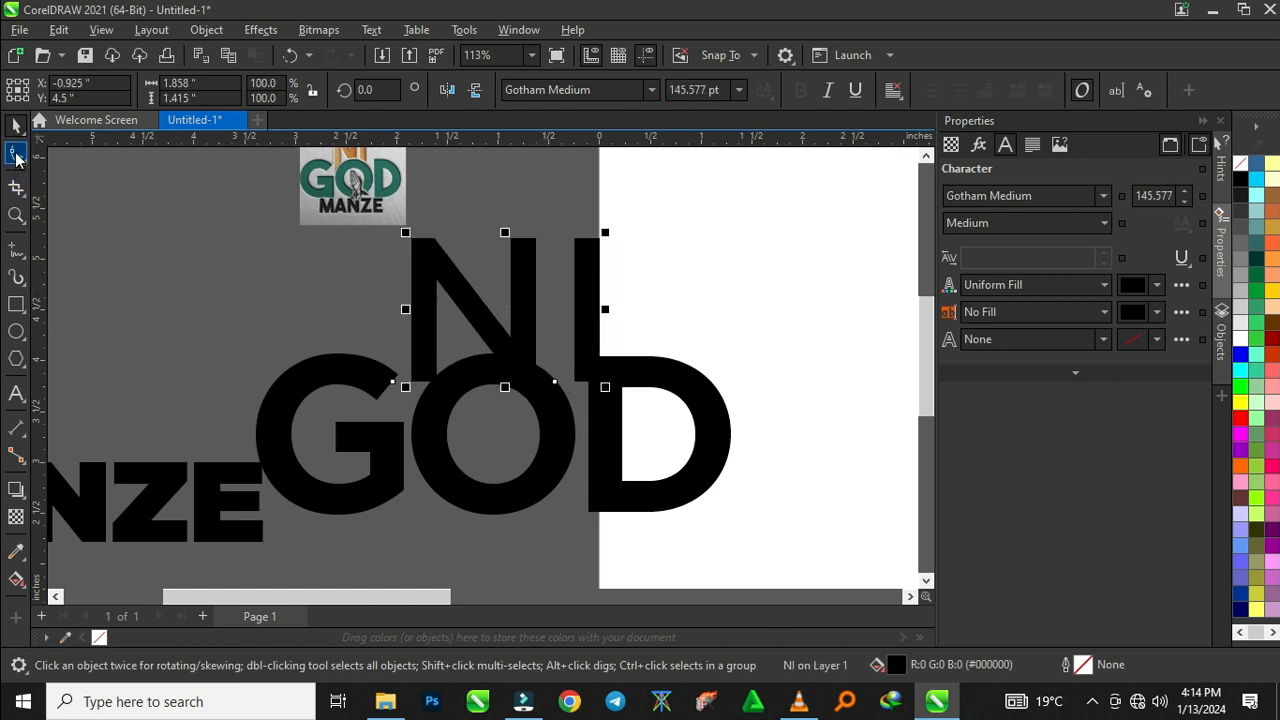
# Tighten the letter spacing of the word NI with the Shape tool and deselect it
pyautogui.click(16, 154)
pyautogui.moveTo(603, 388); pyautogui.dragTo(579, 388)
pyautogui.click(16, 127)
pyautogui.click(86, 206)
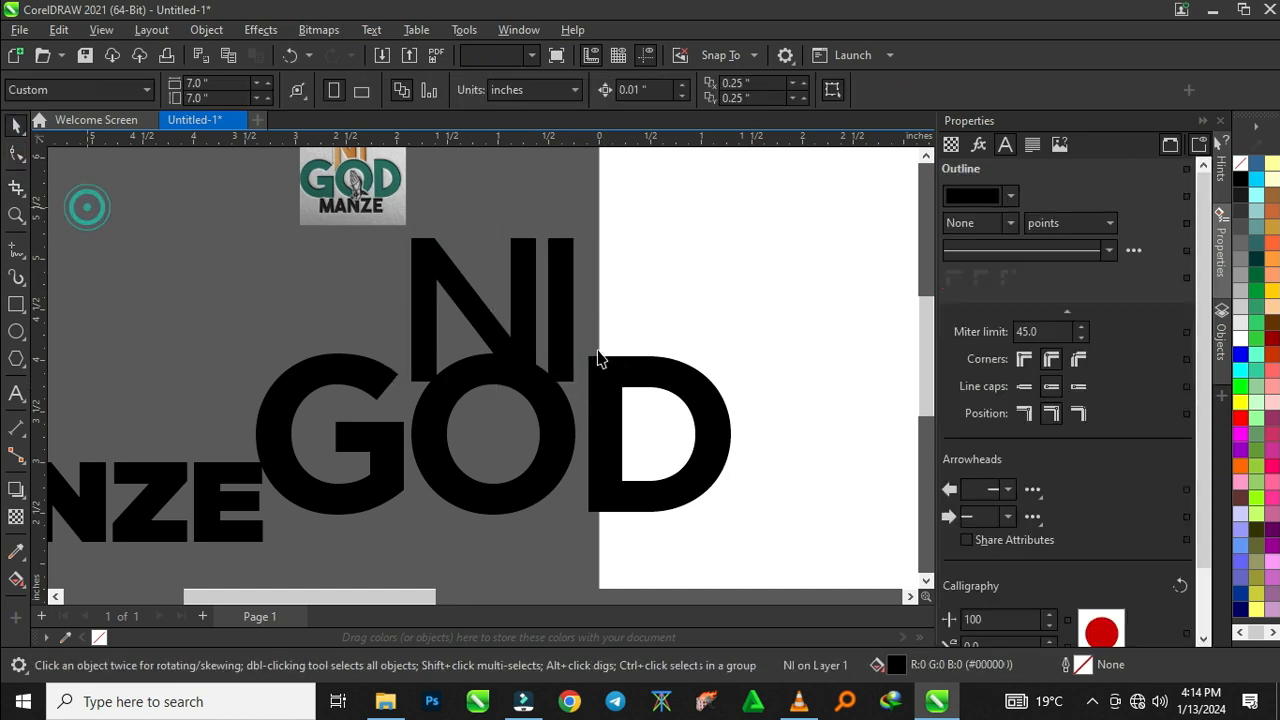
# Shrink the word NI proportionally to about 108.8 pt above the O of GOD, comparing its proportions with the reference image
pyautogui.scroll(1, 599, 350)
pyautogui.click(495, 312)
pyautogui.moveTo(577, 408); pyautogui.dragTo(579, 403)
pyautogui.click(512, 308)
pyautogui.moveTo(512, 308); pyautogui.dragTo(512, 311)
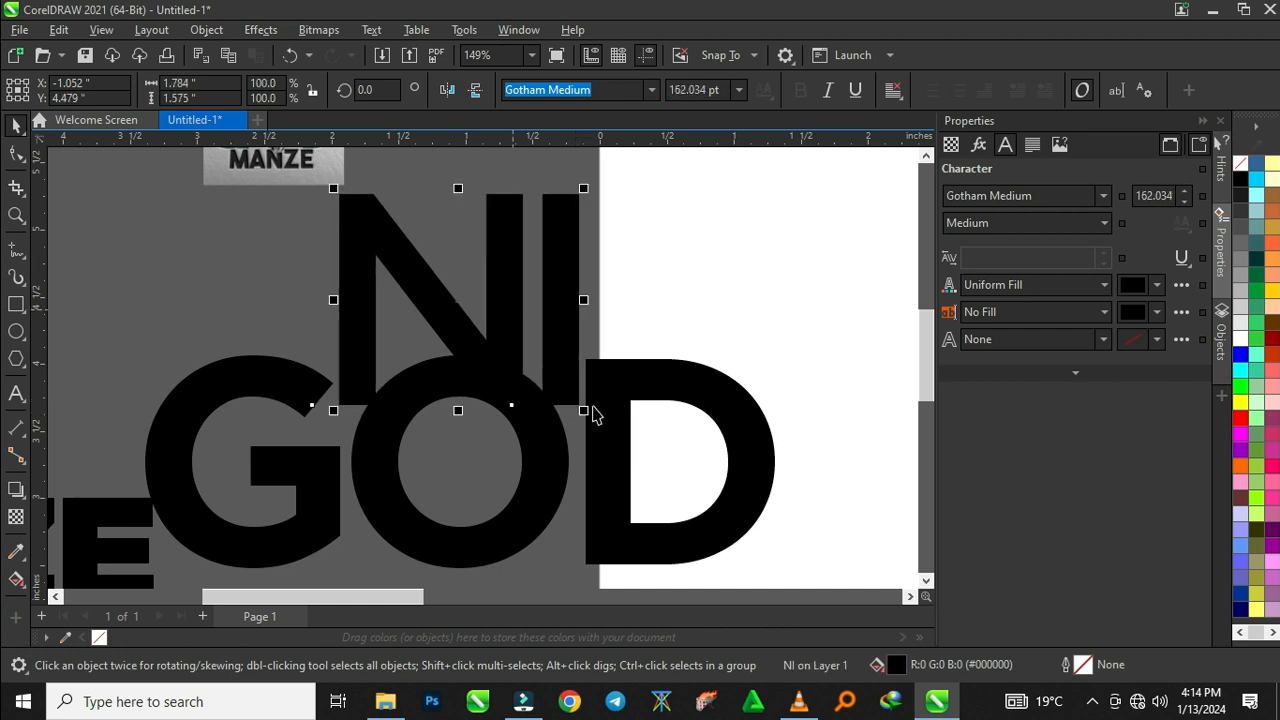
pyautogui.moveTo(584, 410)
pyautogui.mouseDown()
pyautogui.moveTo(571, 420)
pyautogui.moveTo(560, 408)
pyautogui.mouseUp()
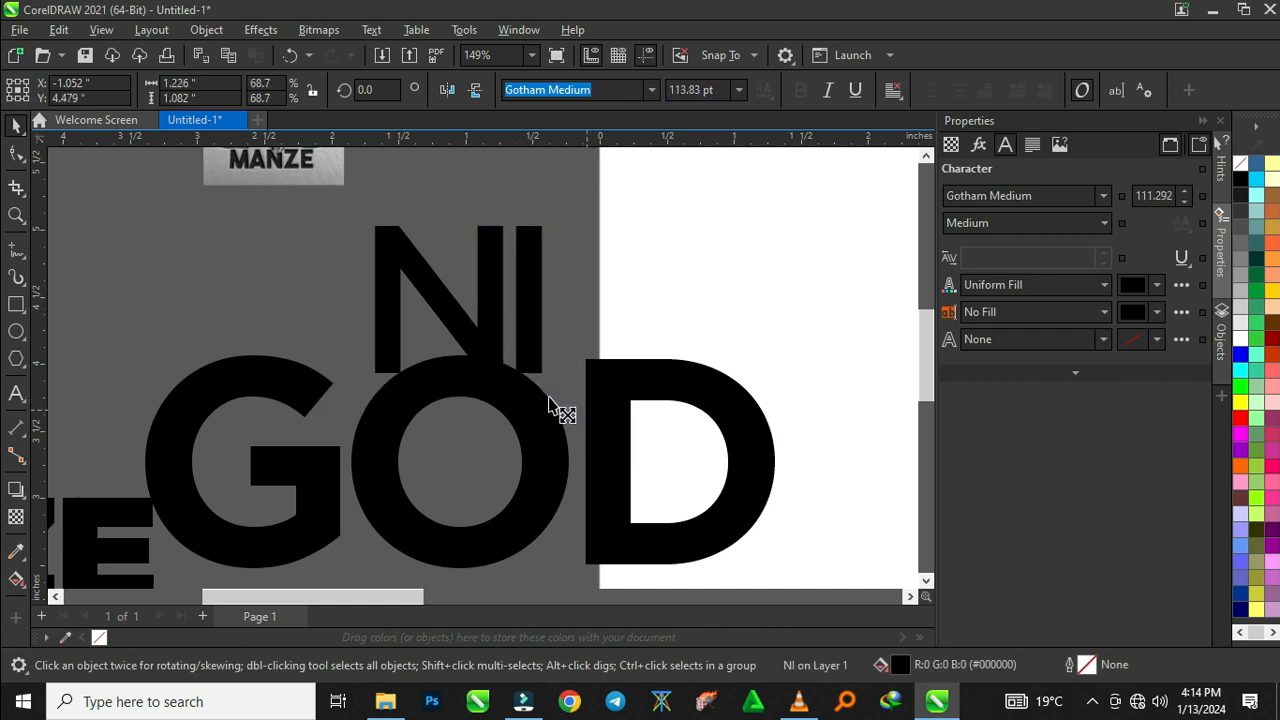
pyautogui.scroll(-1, 415, 292)
pyautogui.scroll(-1, 310, 210)
pyautogui.scroll(3, 312, 178)
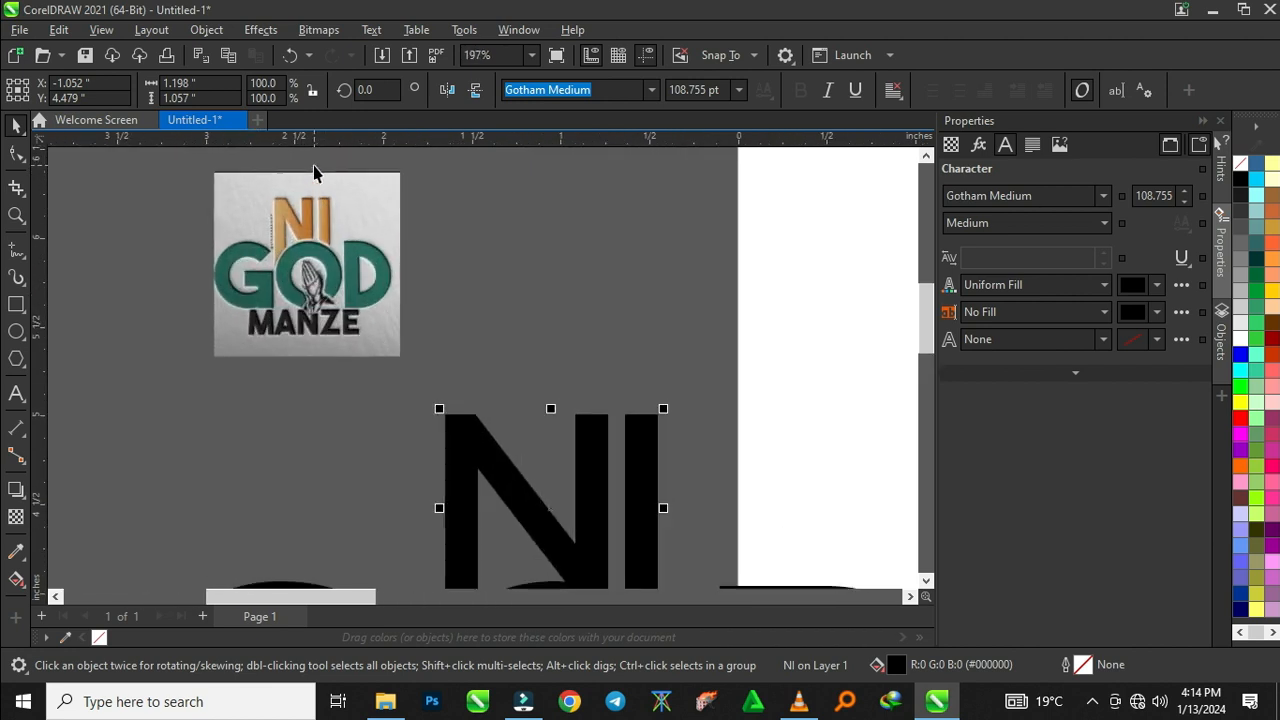
pyautogui.scroll(-1, 325, 215)
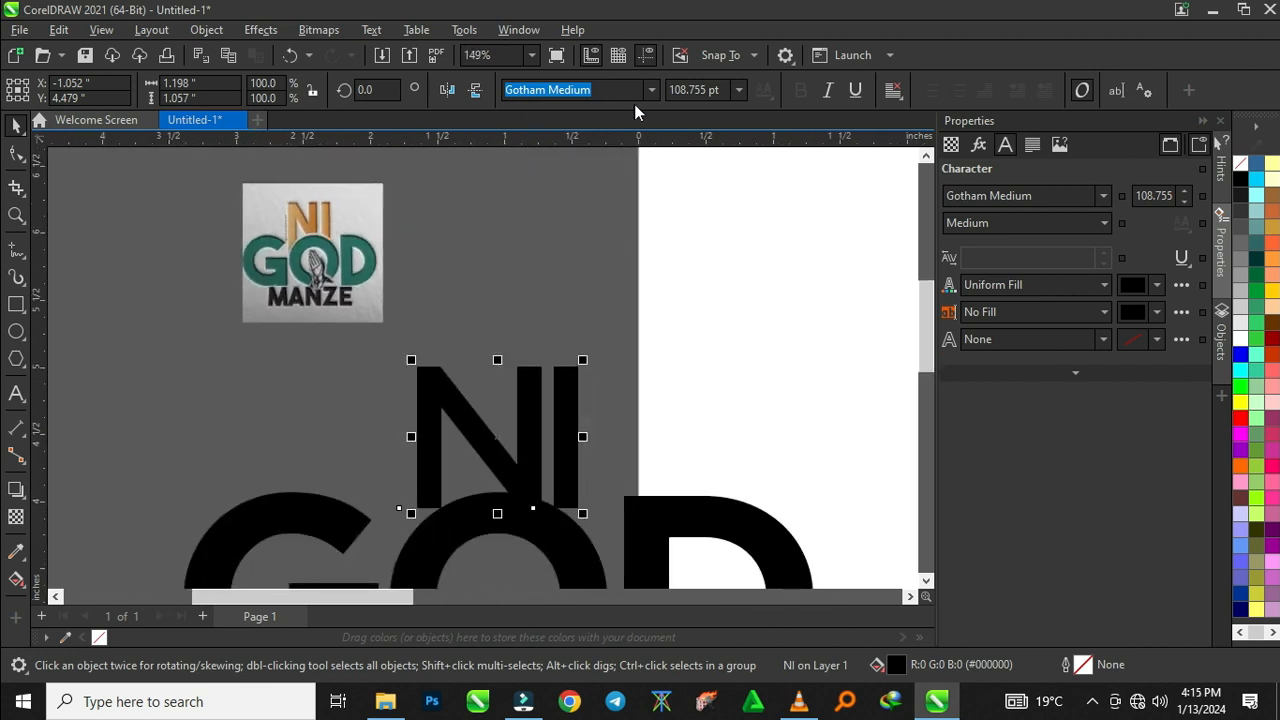
# Set the font of the word NI to Avignon-Bold
pyautogui.click(654, 89)
pyautogui.click(560, 330)
pyautogui.scroll(-1, 546, 378)
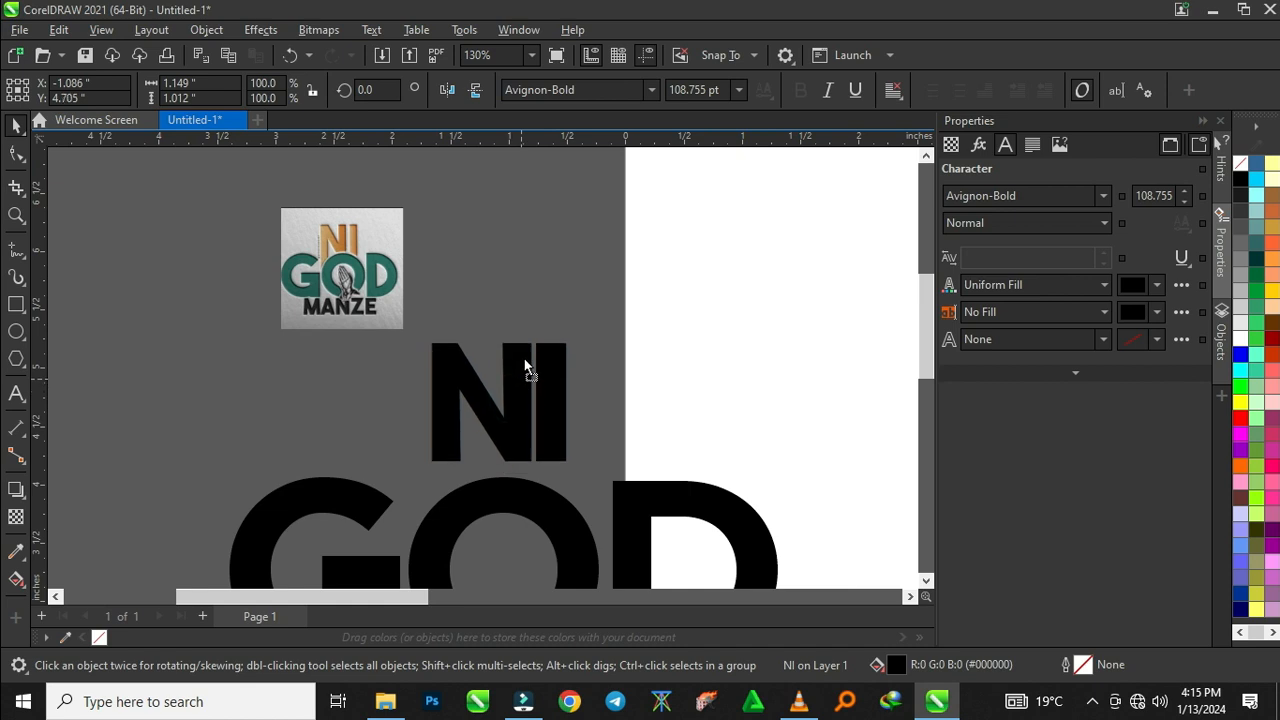
# Stretch NI vertically to about 1.75 in tall, lower it over the top of the O, and deselect it
pyautogui.moveTo(502, 445); pyautogui.dragTo(505, 487)
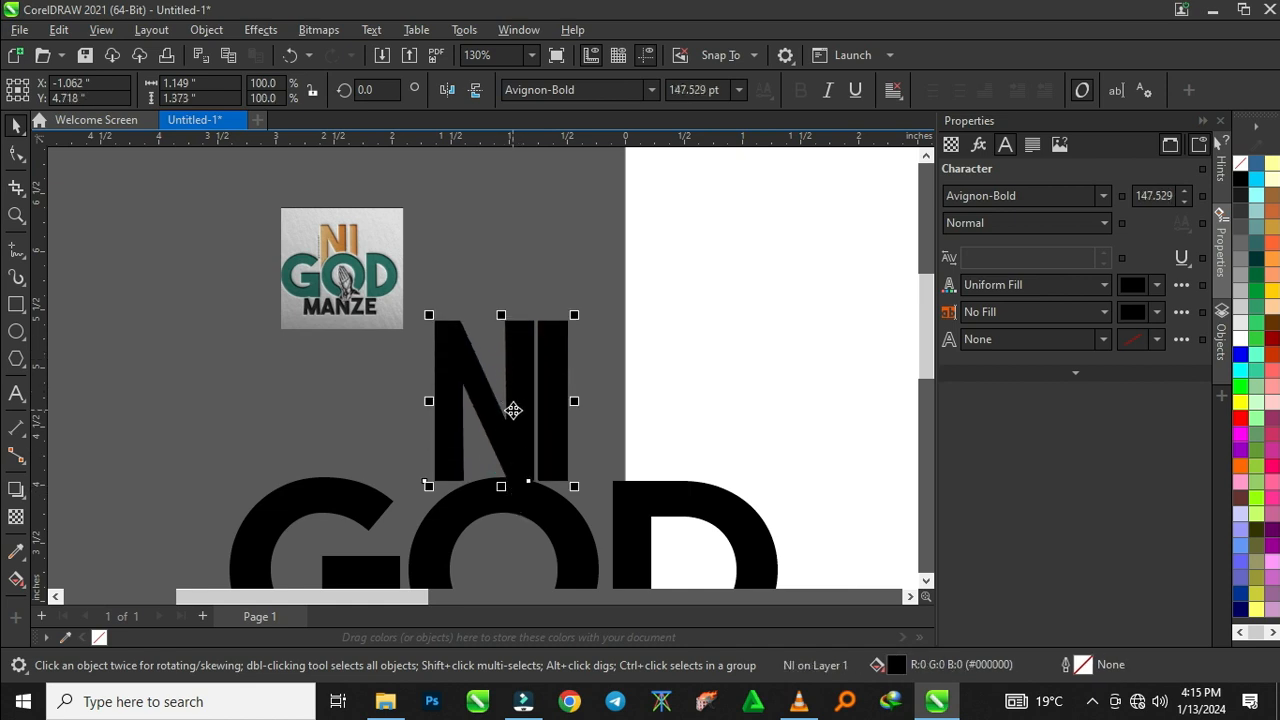
pyautogui.moveTo(501, 426); pyautogui.dragTo(510, 364)
pyautogui.moveTo(502, 445); pyautogui.dragTo(504, 489)
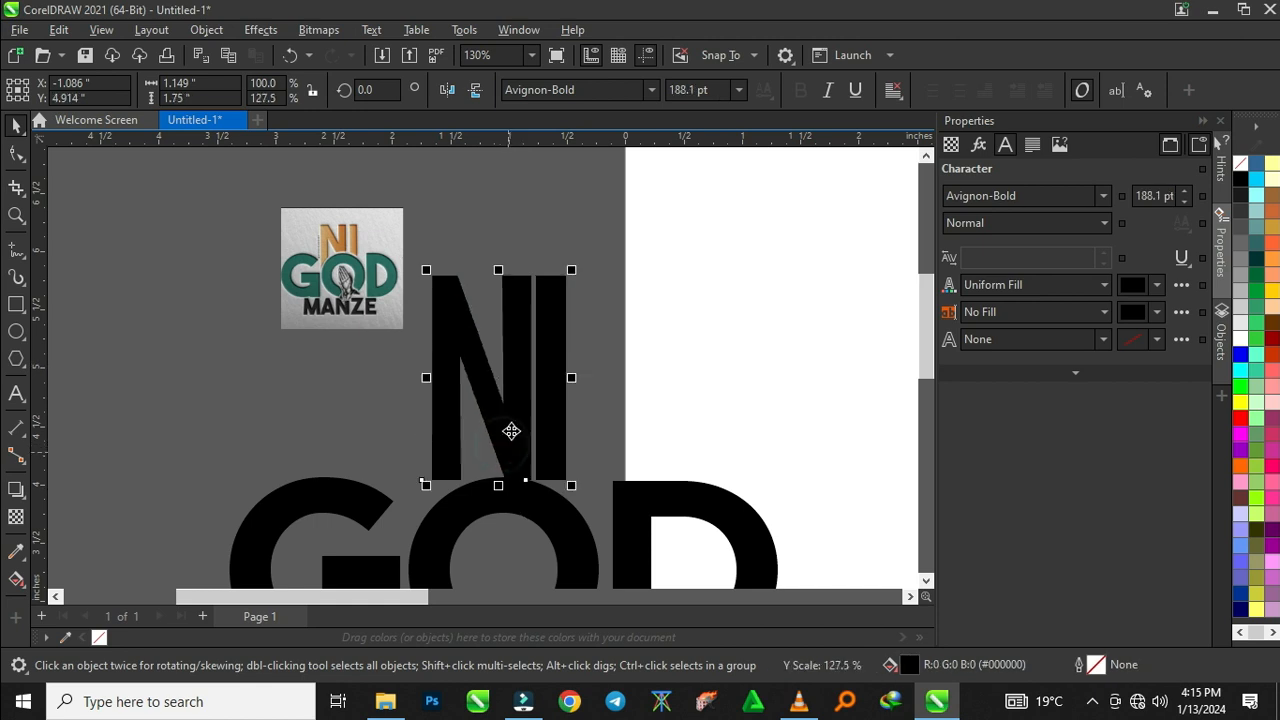
pyautogui.moveTo(511, 417); pyautogui.dragTo(504, 447)
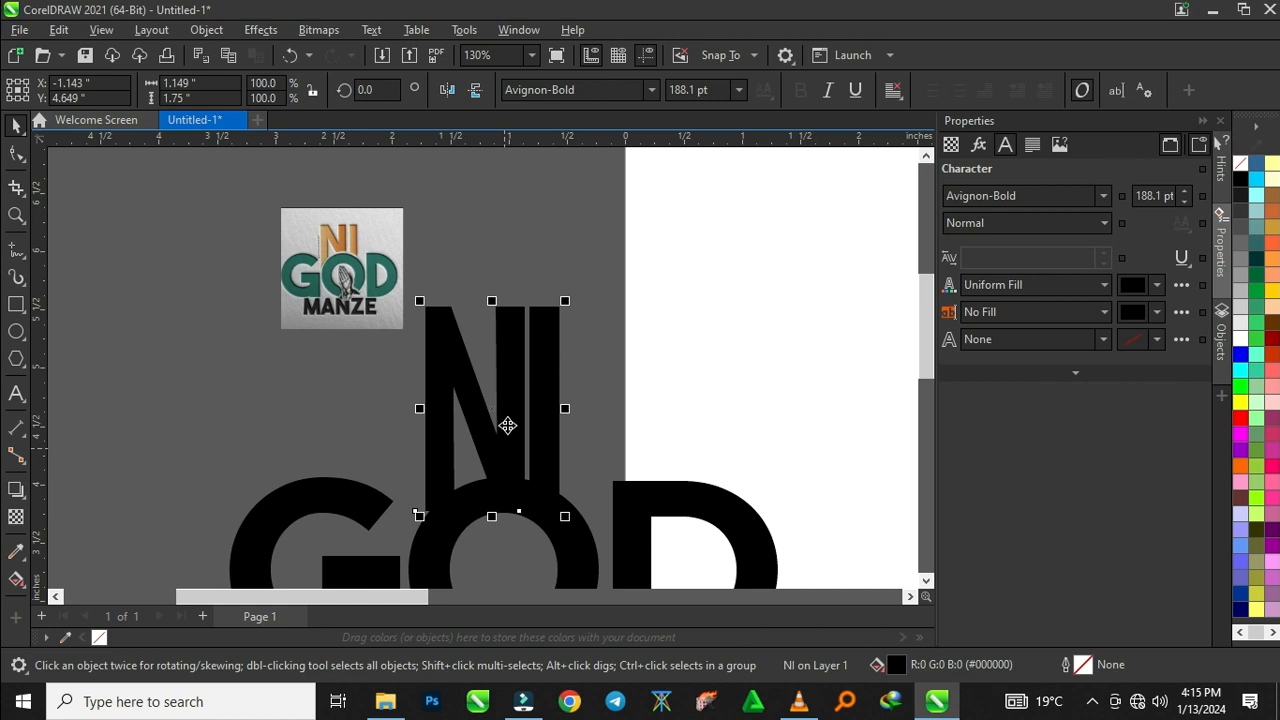
pyautogui.scroll(-2, 532, 284)
pyautogui.click(214, 330)
pyautogui.scroll(1, 468, 347)
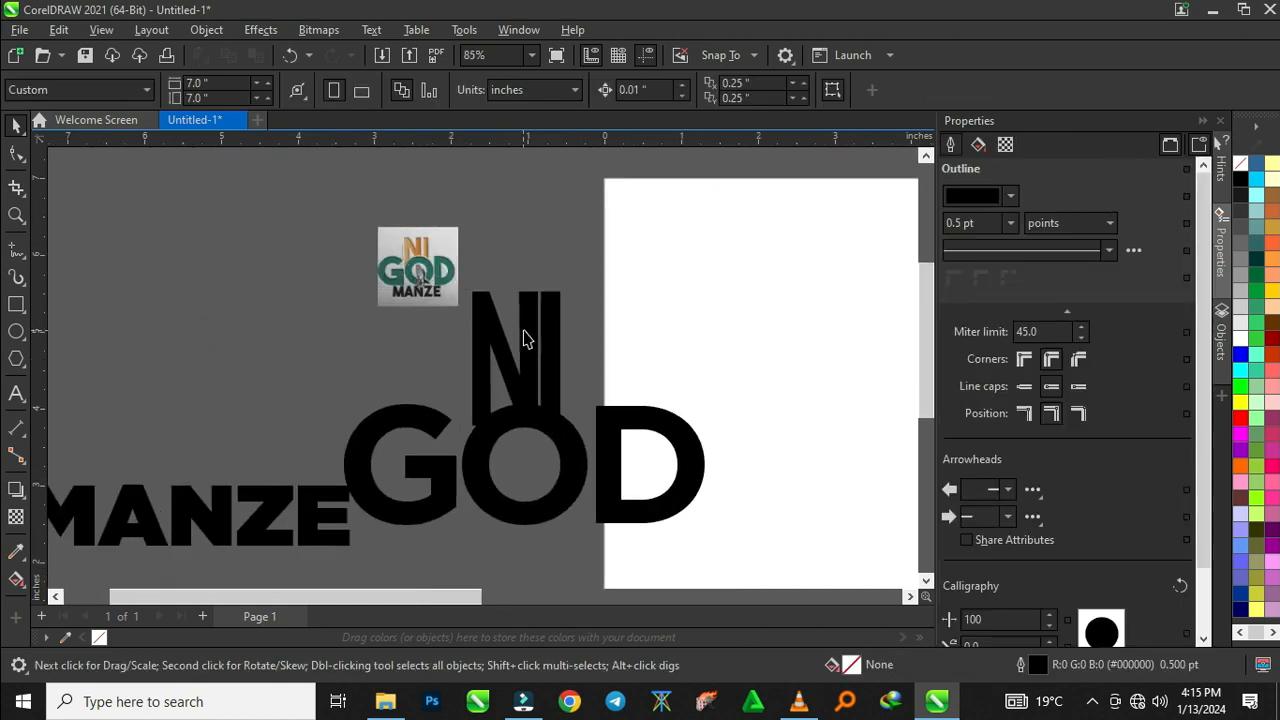
# Draw a circle, place it around the O of GOD, and enlarge it to about 1.84 in diameter
pyautogui.click(524, 330)
pyautogui.click(17, 333)
pyautogui.moveTo(382, 346); pyautogui.dragTo(470, 420)
pyautogui.press('Delete')
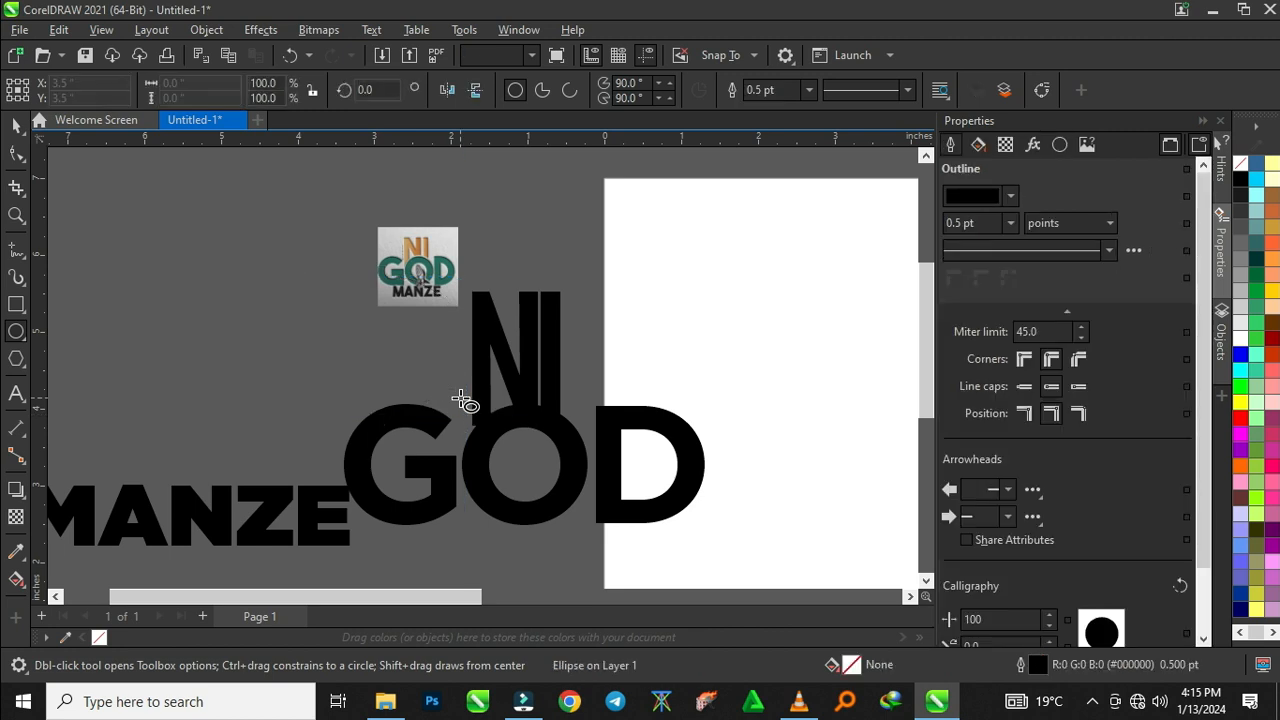
pyautogui.moveTo(214, 264); pyautogui.dragTo(333, 397)
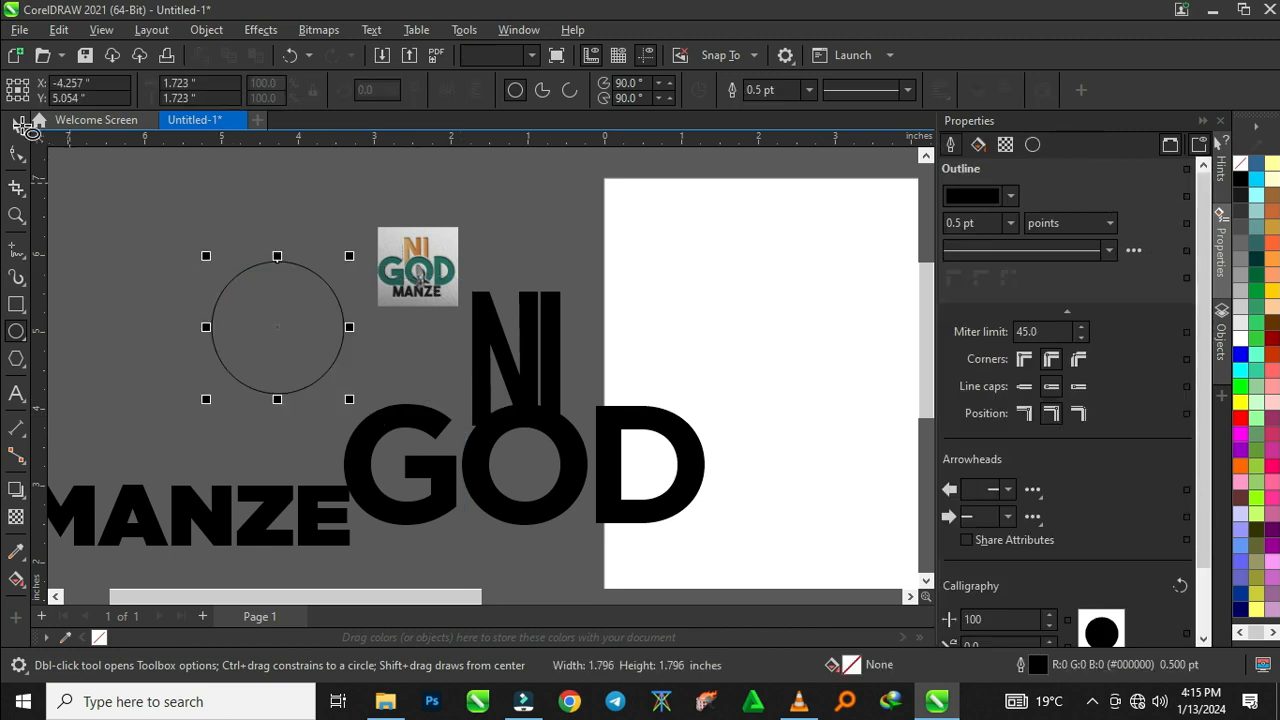
pyautogui.click(16, 126)
pyautogui.moveTo(268, 311); pyautogui.dragTo(524, 453)
pyautogui.scroll(2, 569, 480)
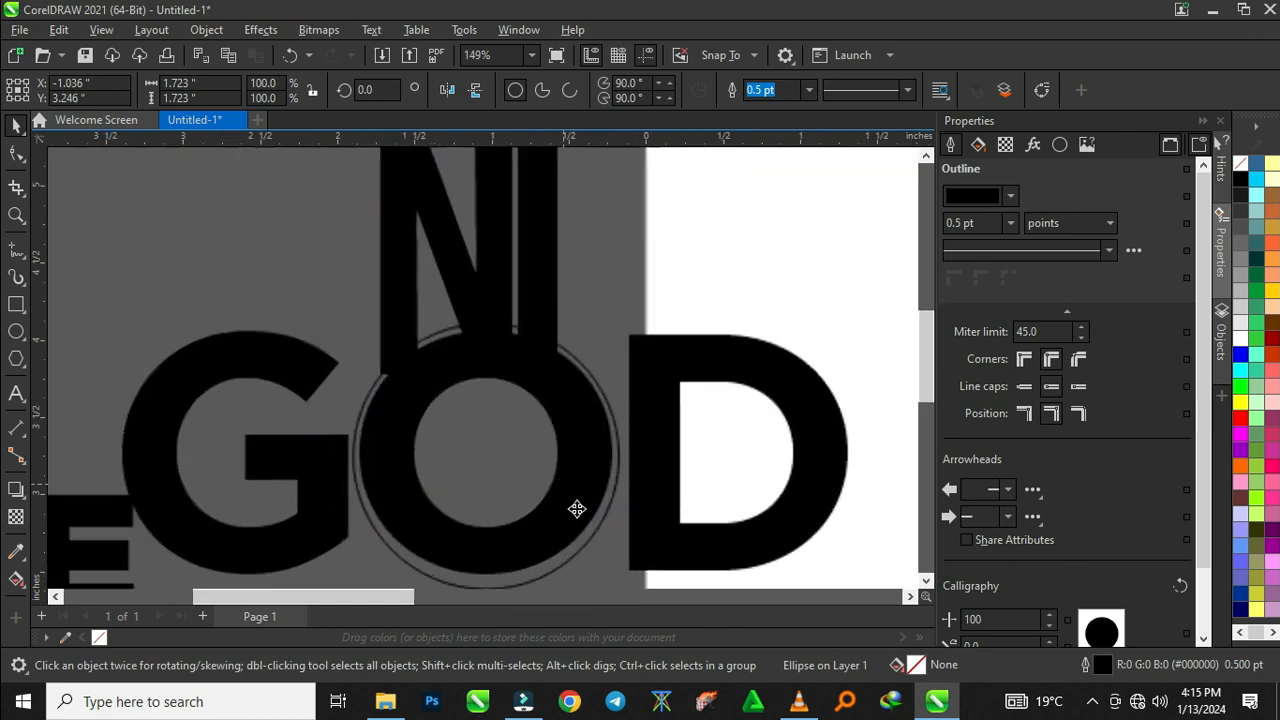
pyautogui.moveTo(605, 490); pyautogui.dragTo(611, 495)
# Select the circle together with NI and align their centres horizontally
pyautogui.keyDown('shift'); pyautogui.click(505, 216); pyautogui.keyUp('shift')
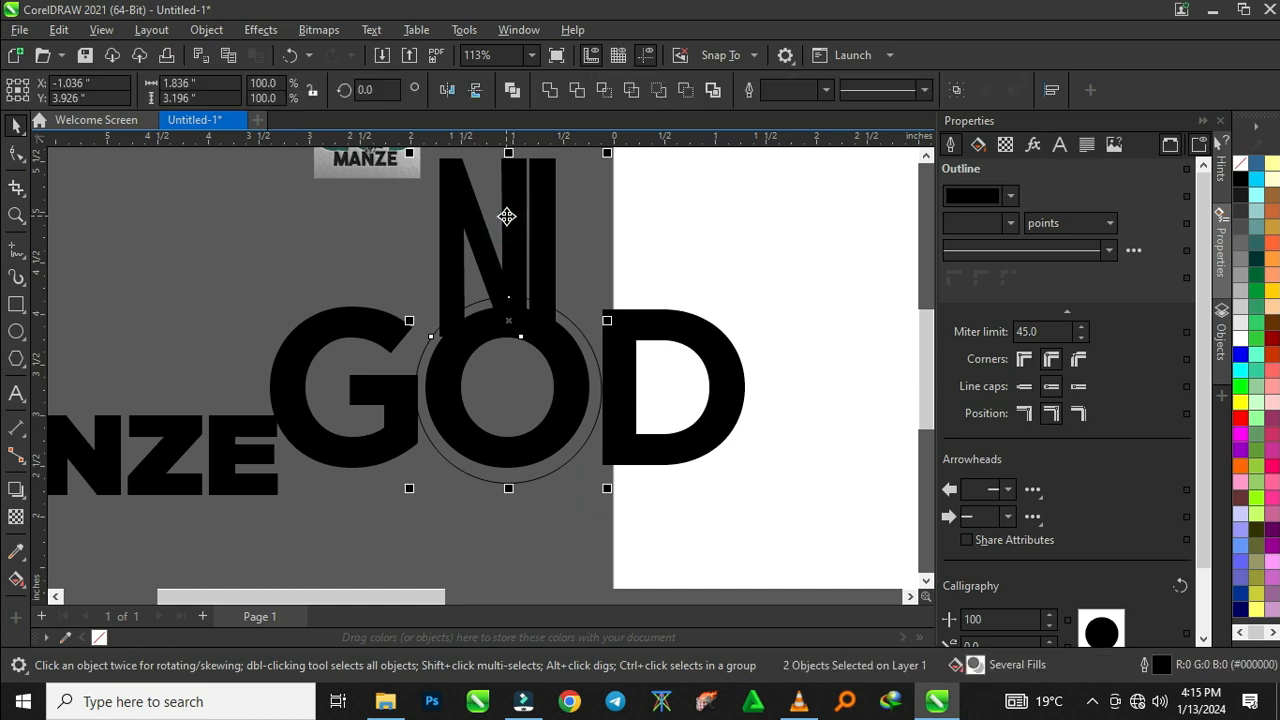
pyautogui.press('Left')
pyautogui.scroll(-1, 483, 392)
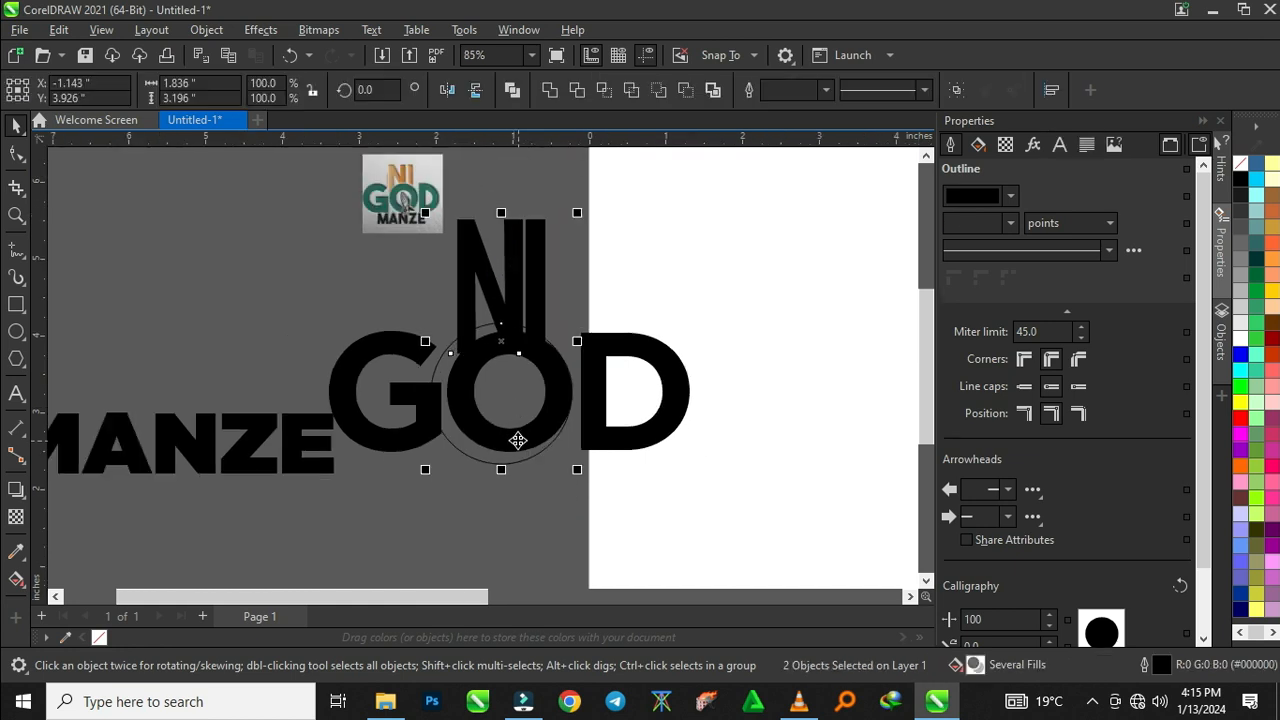
pyautogui.scroll(2, 514, 443)
pyautogui.click(409, 389)
pyautogui.click(406, 384)
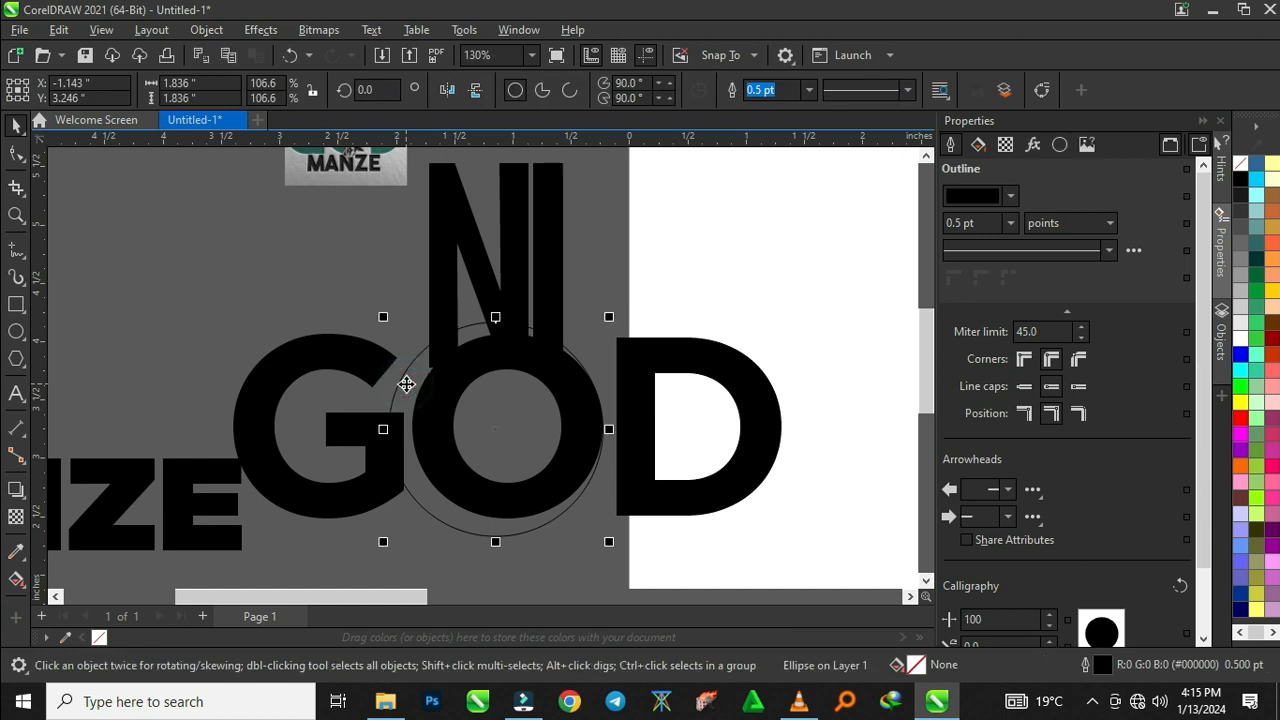
# Move the word GOD far to the left, away from NI and the circle
pyautogui.click(483, 250)
pyautogui.click(437, 518)
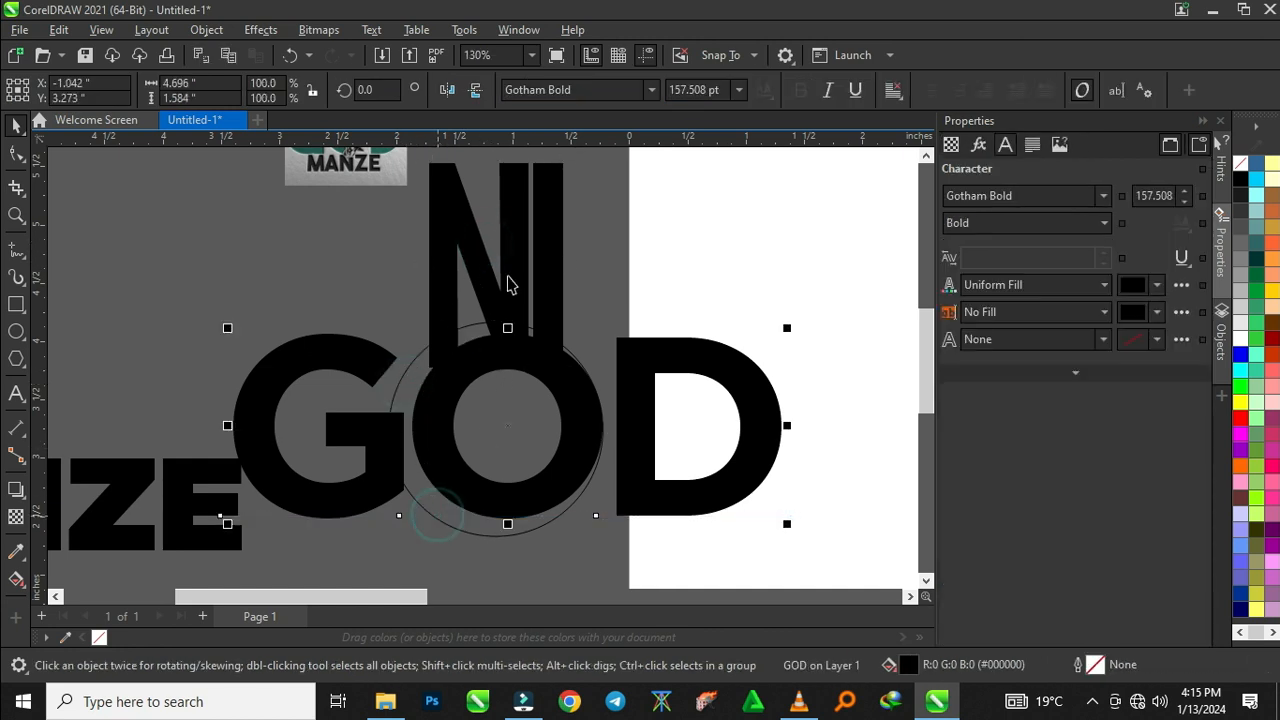
pyautogui.click(463, 537)
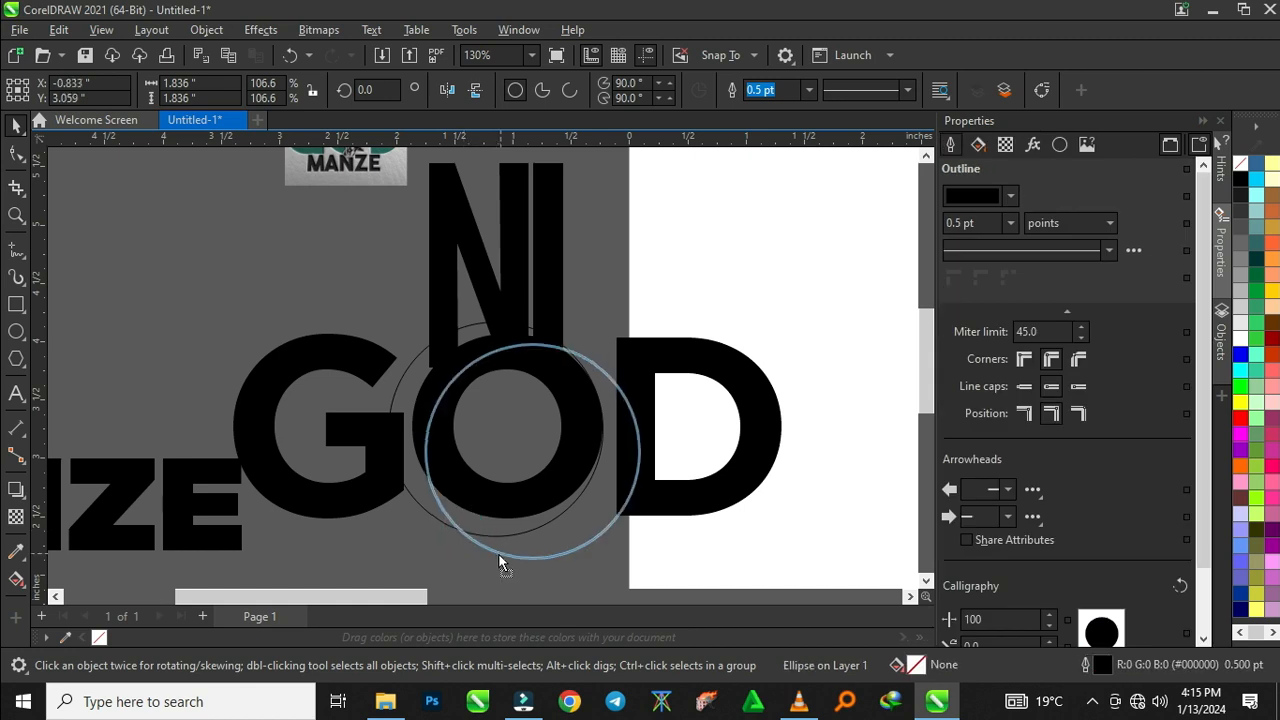
pyautogui.scroll(-2, 605, 453)
pyautogui.click(657, 395)
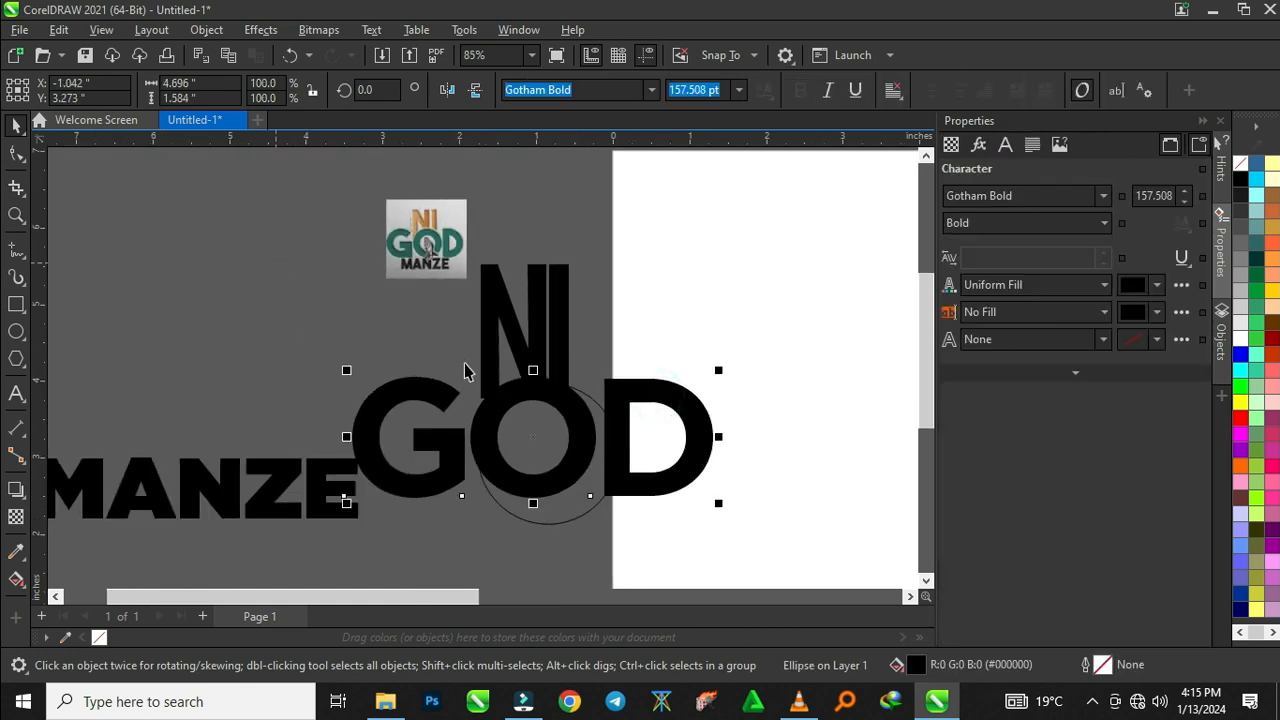
pyautogui.scroll(-2, 652, 382)
pyautogui.moveTo(644, 379); pyautogui.dragTo(244, 252)
# Centre the circle horizontally on NI, lower it slightly over the word's base, and move the reference image aside to the left
pyautogui.moveTo(593, 425)
pyautogui.mouseDown()
pyautogui.moveTo(568, 391)
pyautogui.moveTo(586, 423)
pyautogui.mouseUp()
pyautogui.keyDown('shift'); pyautogui.click(590, 312); pyautogui.keyUp('shift')
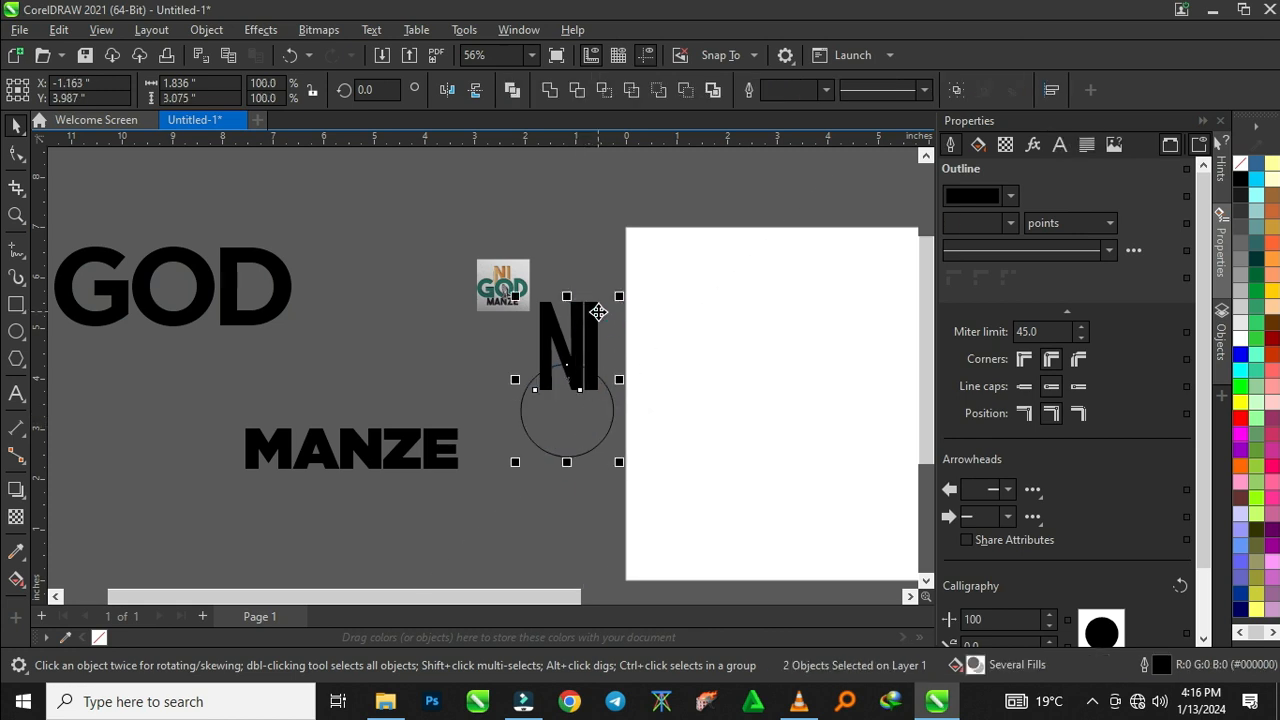
pyautogui.click(491, 367)
pyautogui.moveTo(514, 294); pyautogui.dragTo(419, 277)
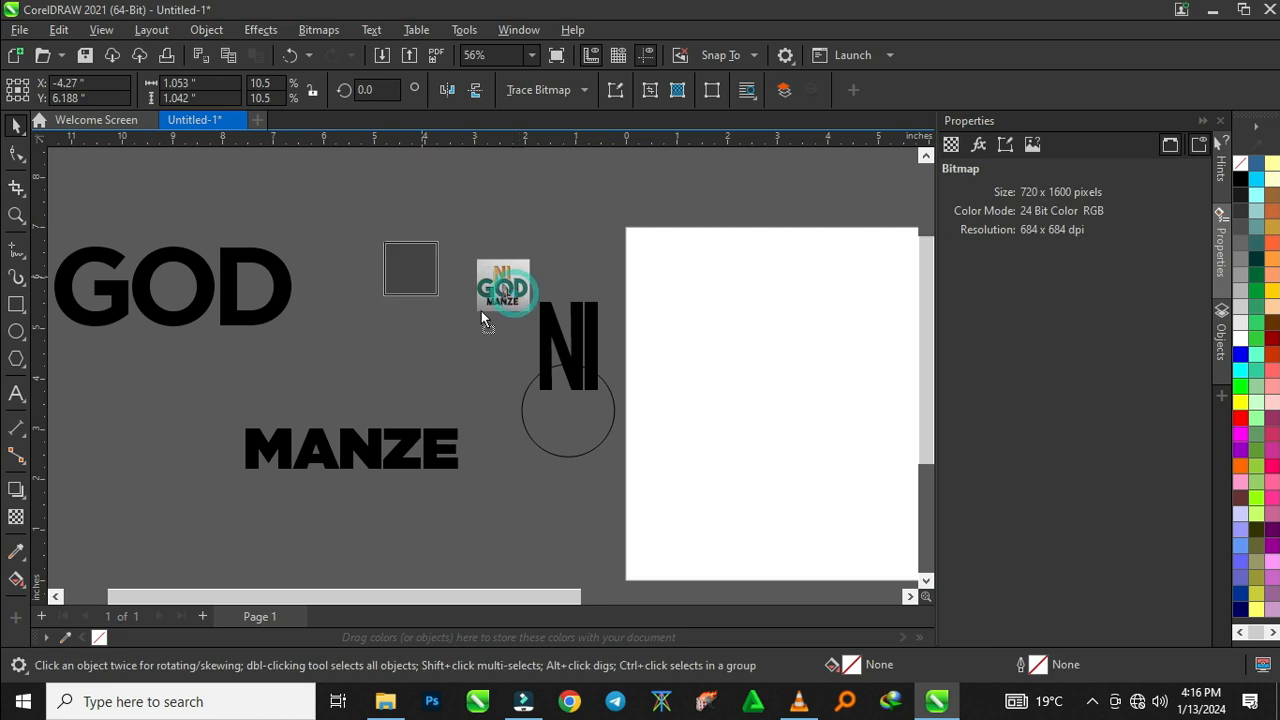
pyautogui.moveTo(481, 236); pyautogui.dragTo(664, 509)
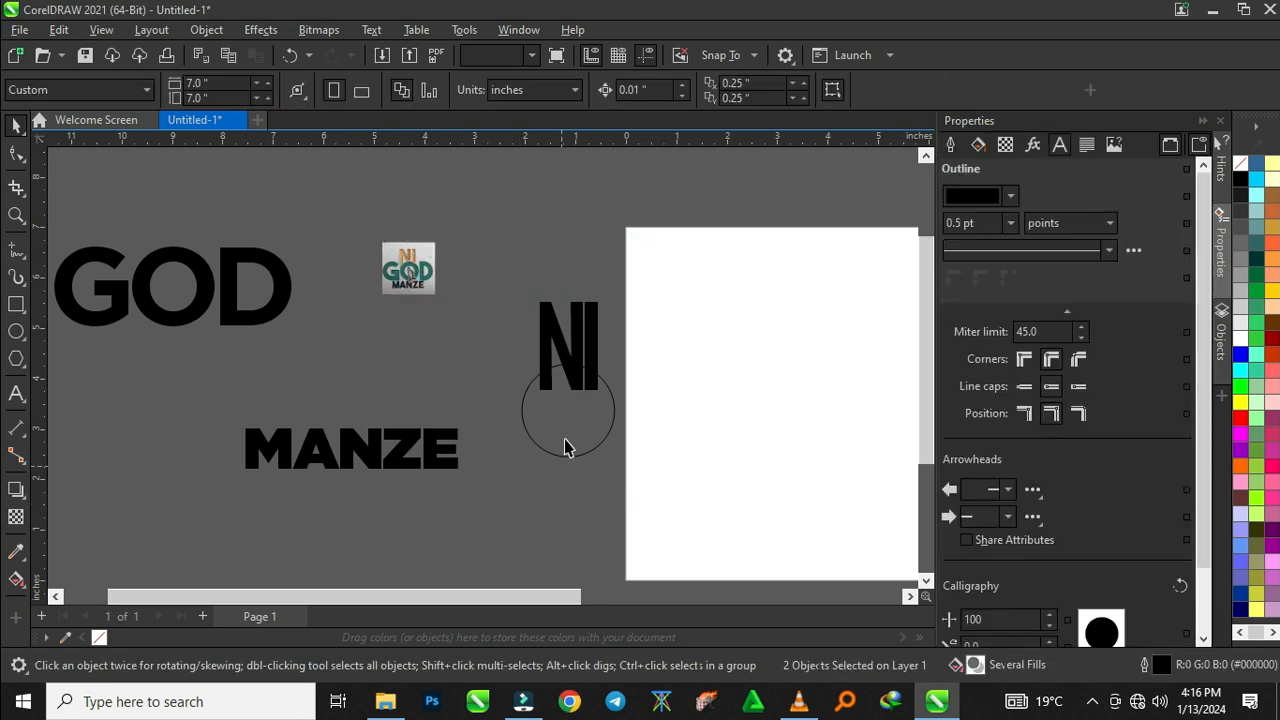
pyautogui.click(566, 440)
pyautogui.moveTo(565, 438); pyautogui.dragTo(566, 440)
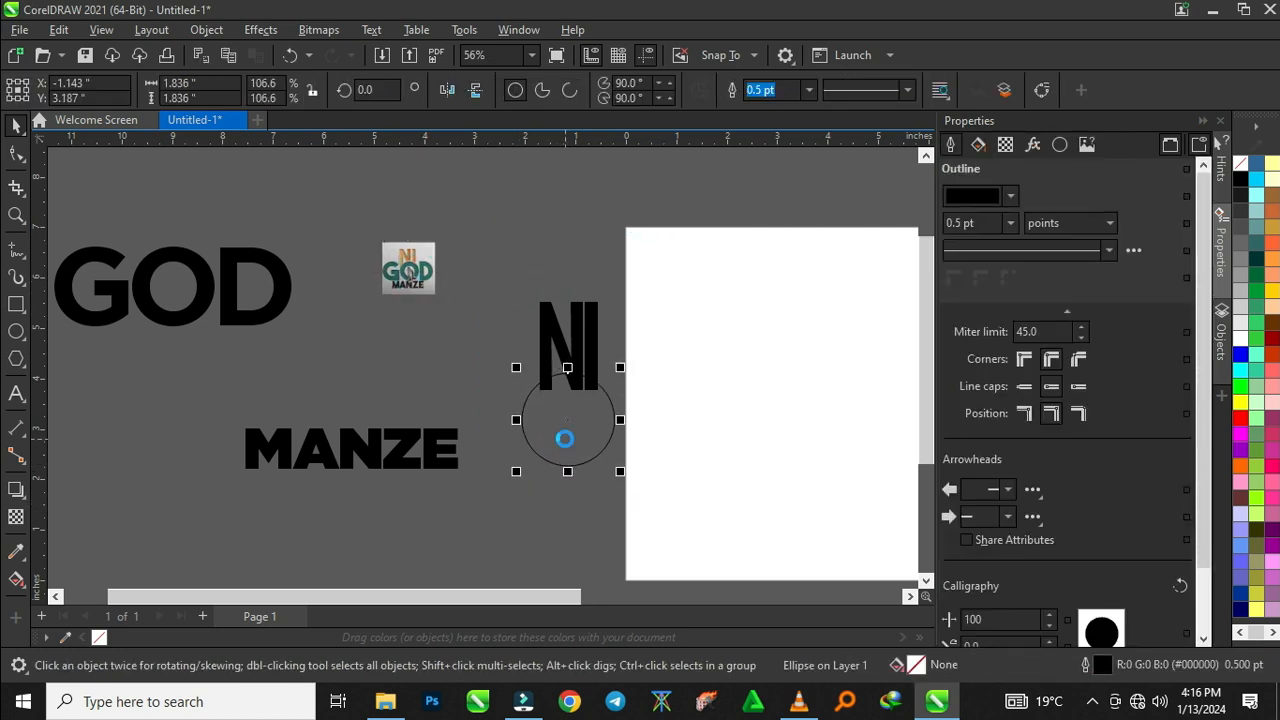
# Cut the circle's overlap out of NI with Simplify and delete the circle
pyautogui.moveTo(487, 273); pyautogui.dragTo(669, 516)
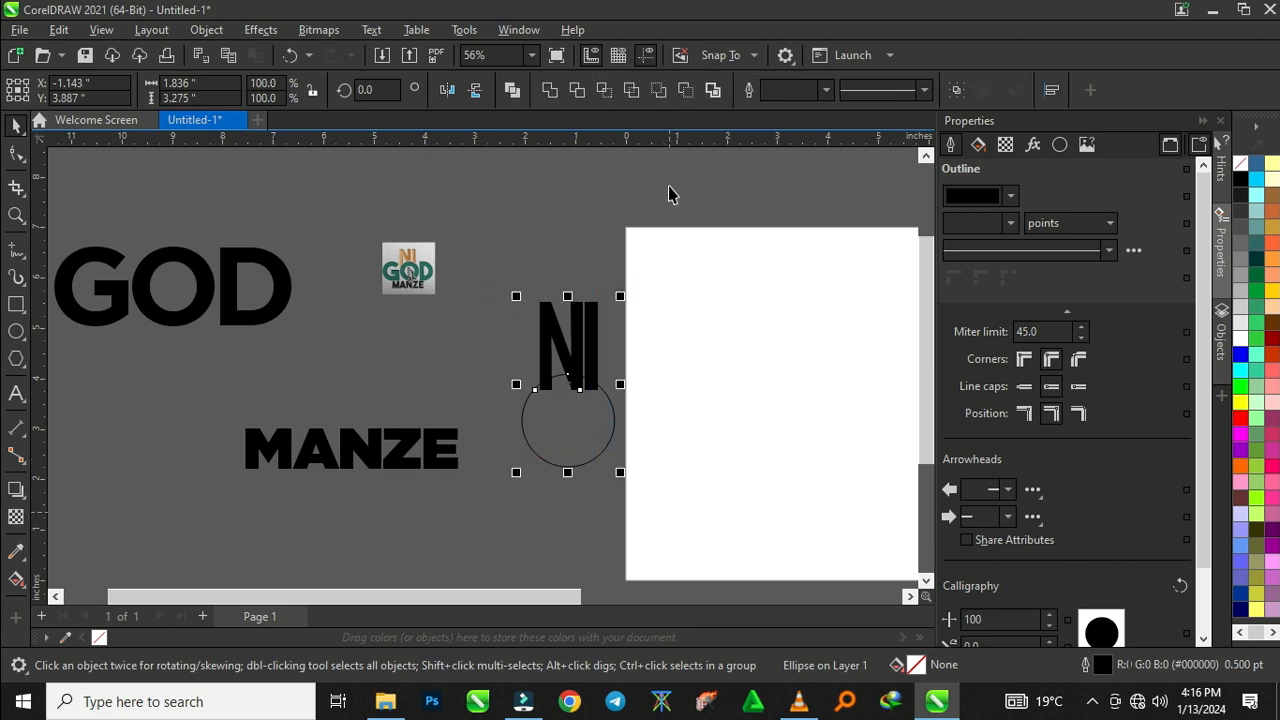
pyautogui.click(631, 90)
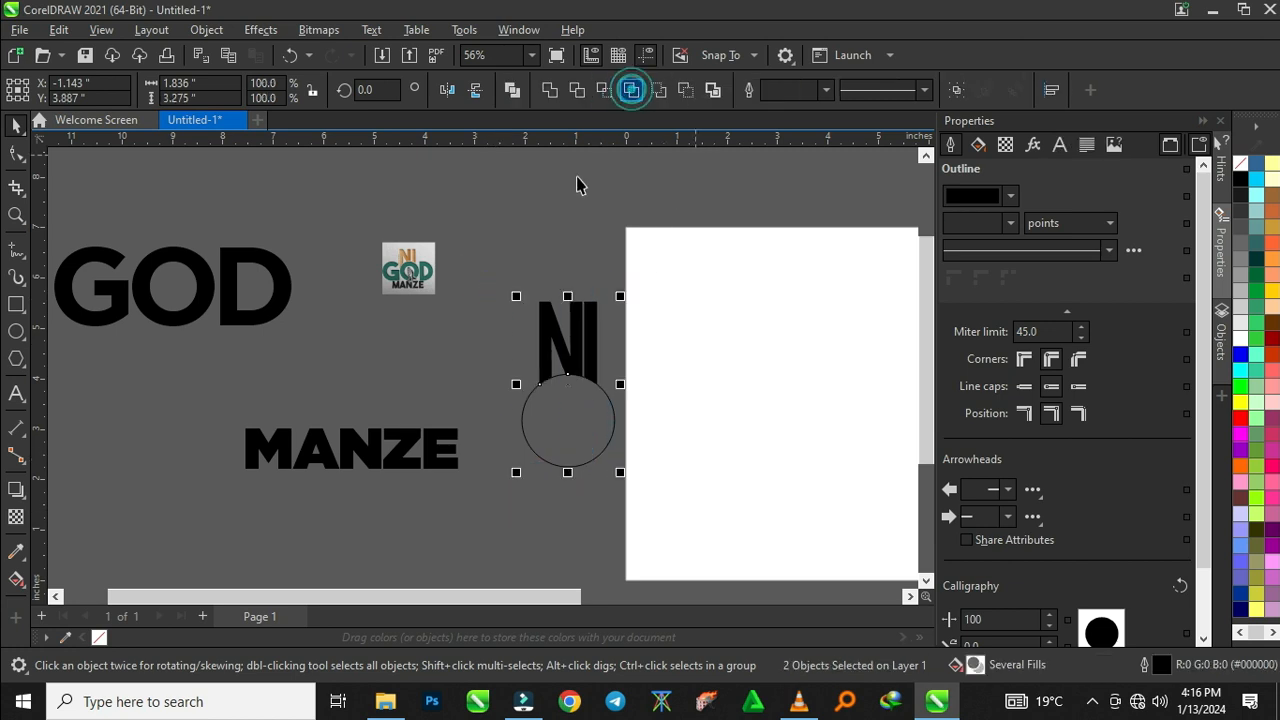
pyautogui.click(567, 440)
pyautogui.press('Delete')
# Move GOD back beneath NI so the O sits under the curved cut
pyautogui.moveTo(234, 290); pyautogui.dragTo(631, 434)
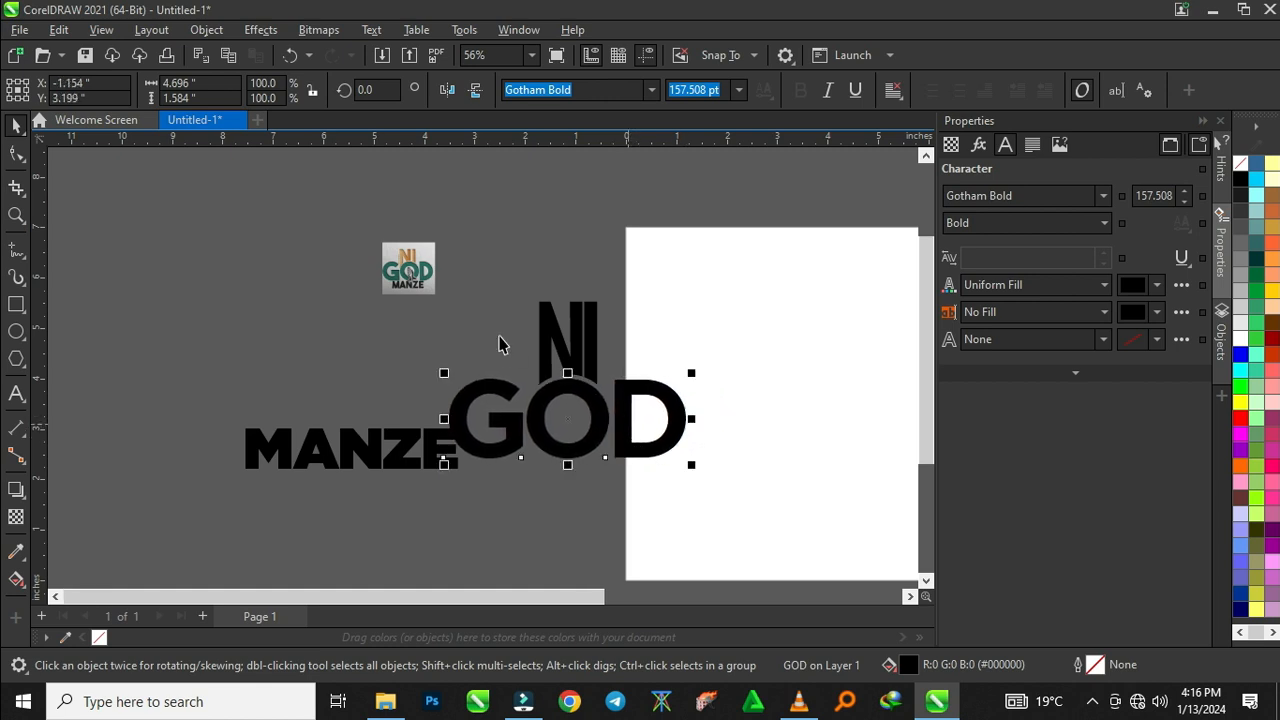
pyautogui.click(480, 306)
pyautogui.scroll(3, 608, 414)
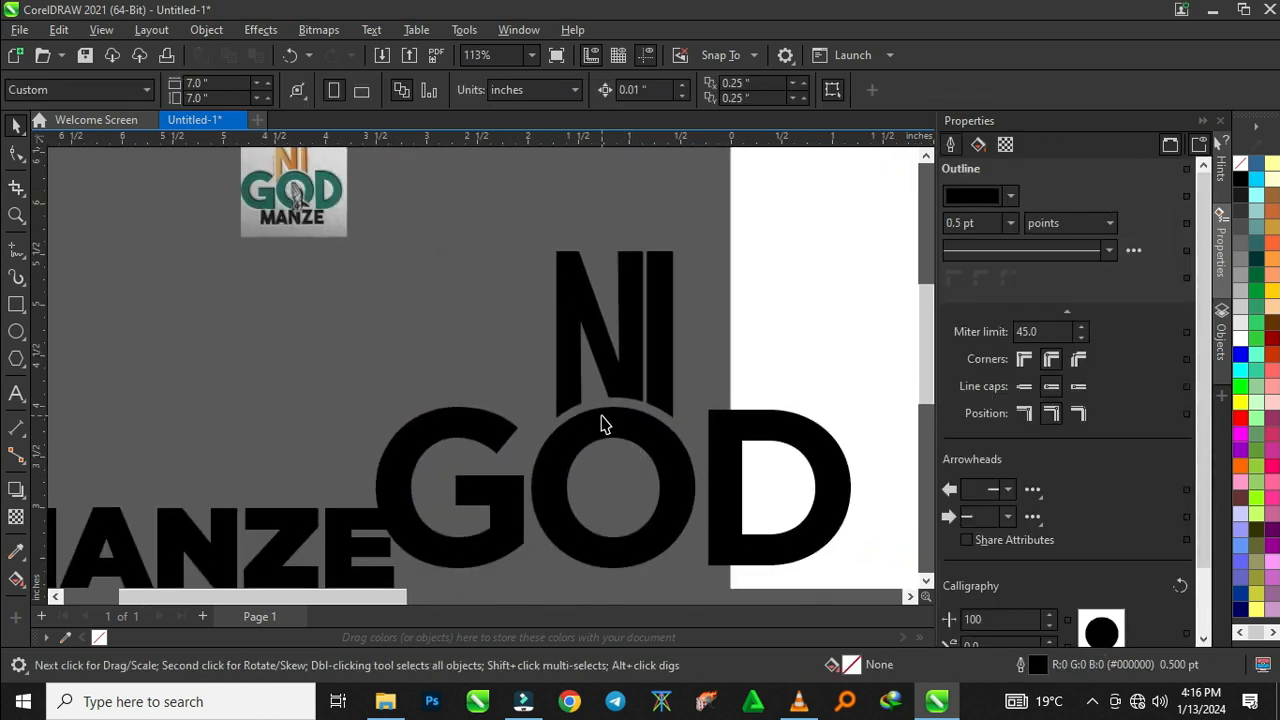
pyautogui.scroll(1, 650, 455)
# Adjust GOD vertically to leave a narrow gap below NI and centre the two words horizontally
pyautogui.click(646, 432)
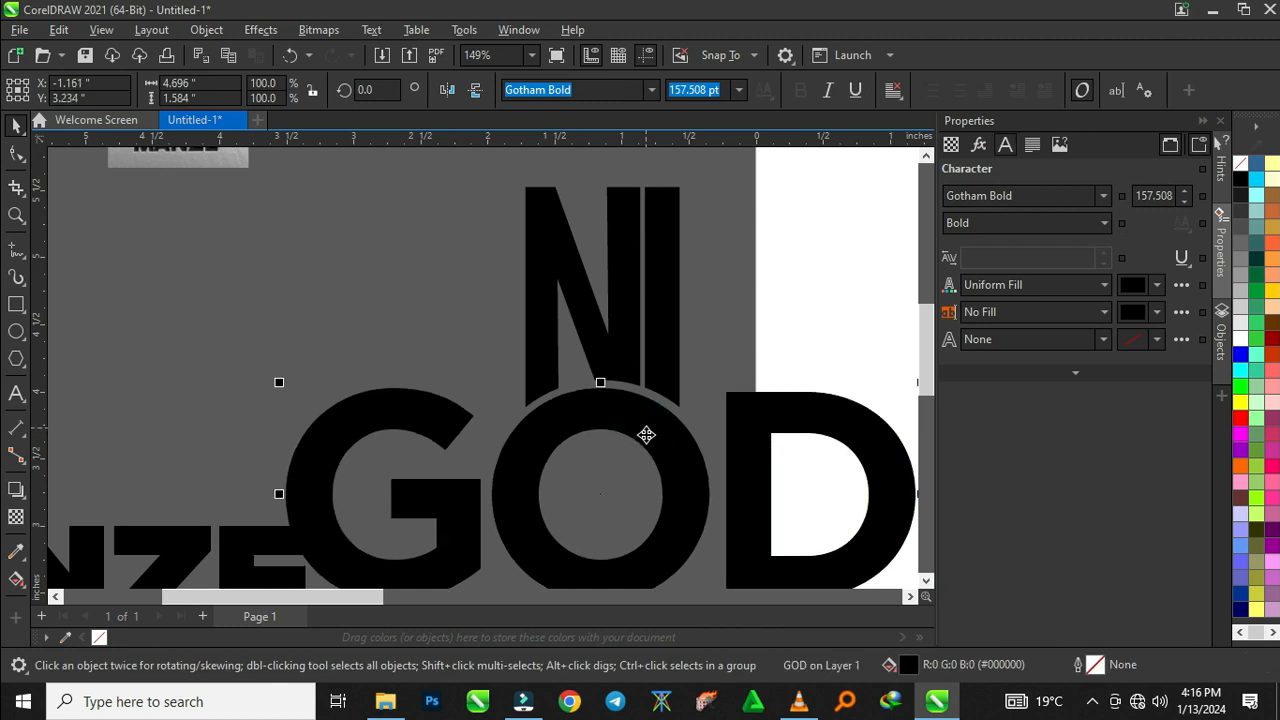
pyautogui.scroll(-2, 423, 277)
pyautogui.scroll(3, 586, 354)
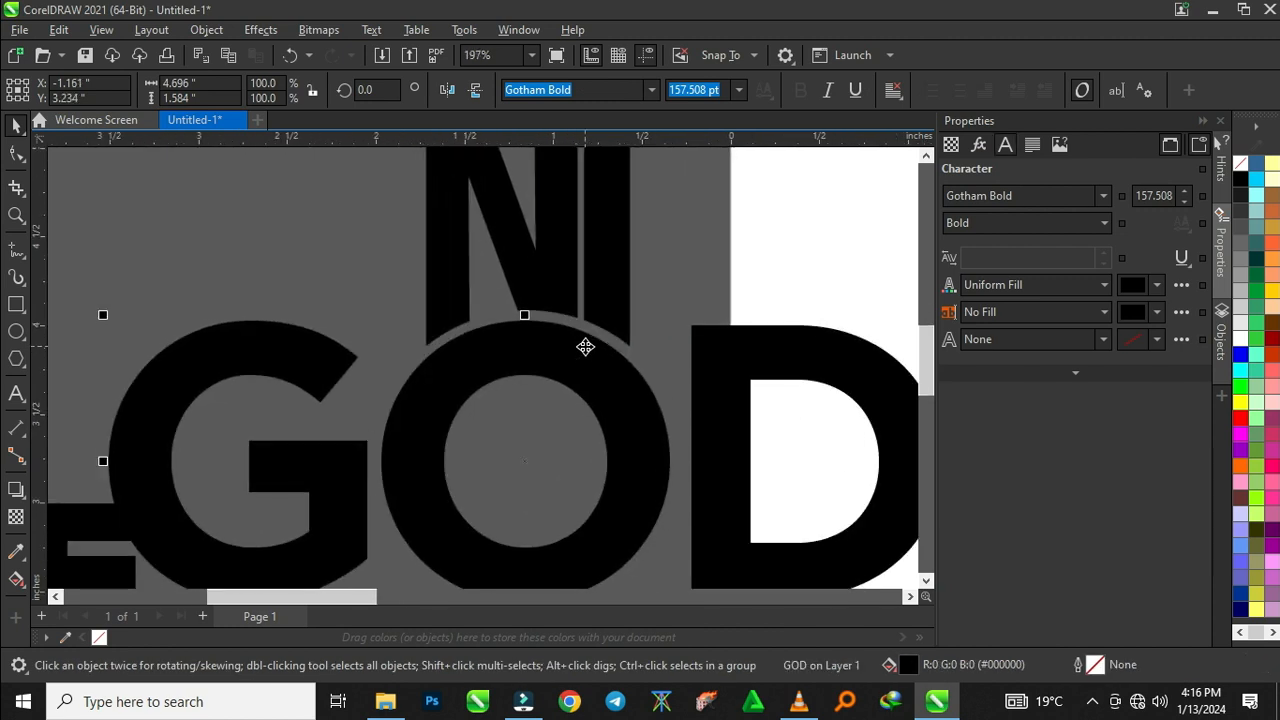
pyautogui.scroll(-1, 586, 345)
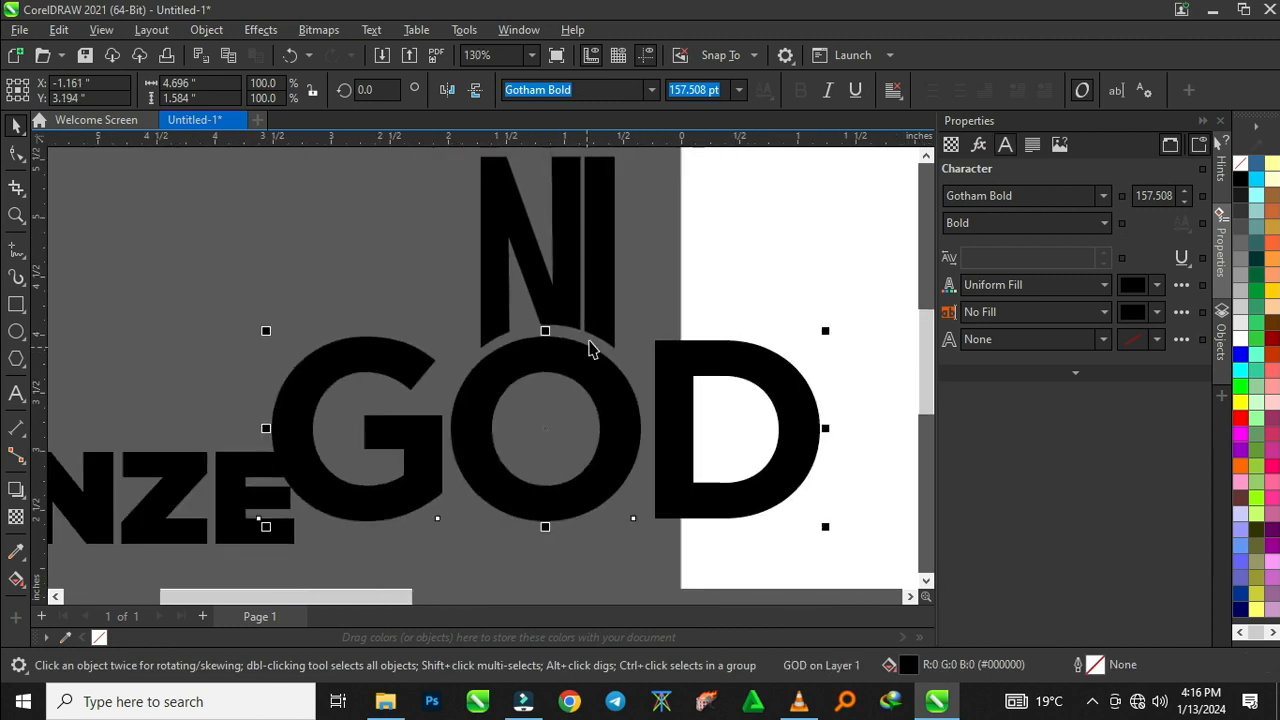
pyautogui.keyDown('shift'); pyautogui.click(579, 288); pyautogui.keyUp('shift')
pyautogui.scroll(-2, 578, 286)
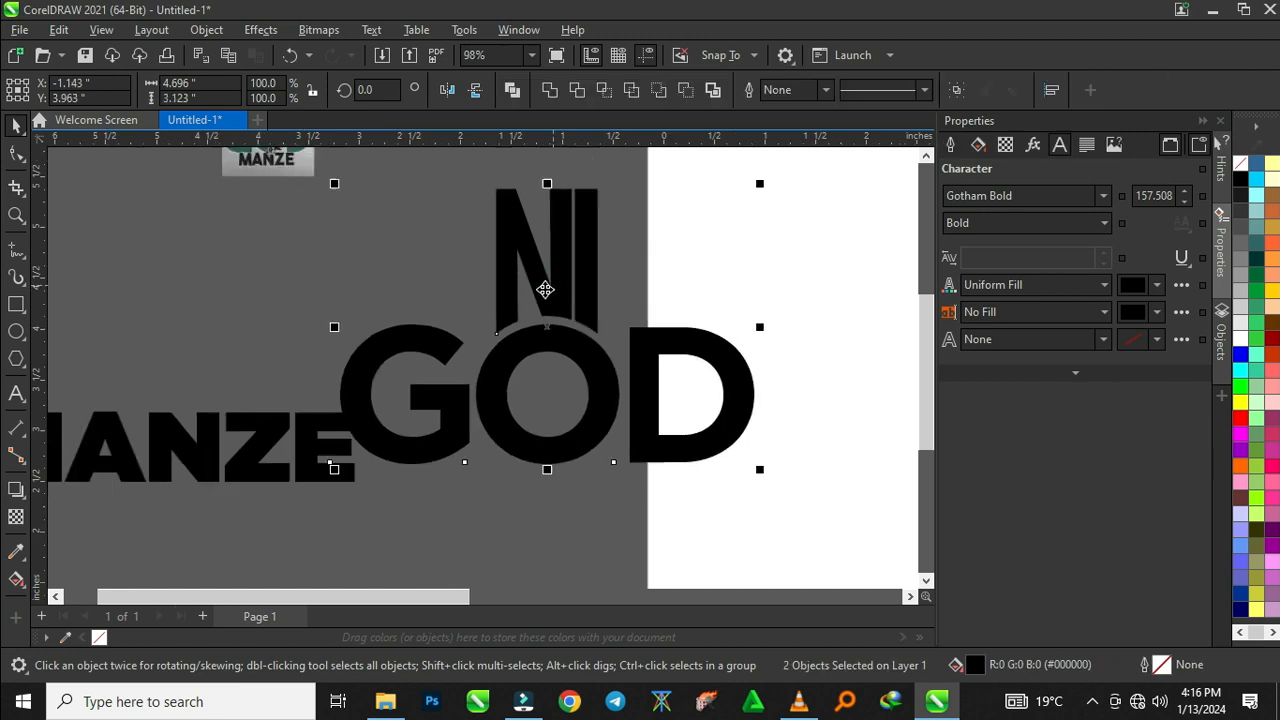
# Move MANZE directly below GOD, centre it horizontally on GOD, and deselect
pyautogui.click(372, 420)
pyautogui.moveTo(376, 430); pyautogui.dragTo(690, 490)
pyautogui.keyDown('shift'); pyautogui.click(675, 400); pyautogui.keyUp('shift')
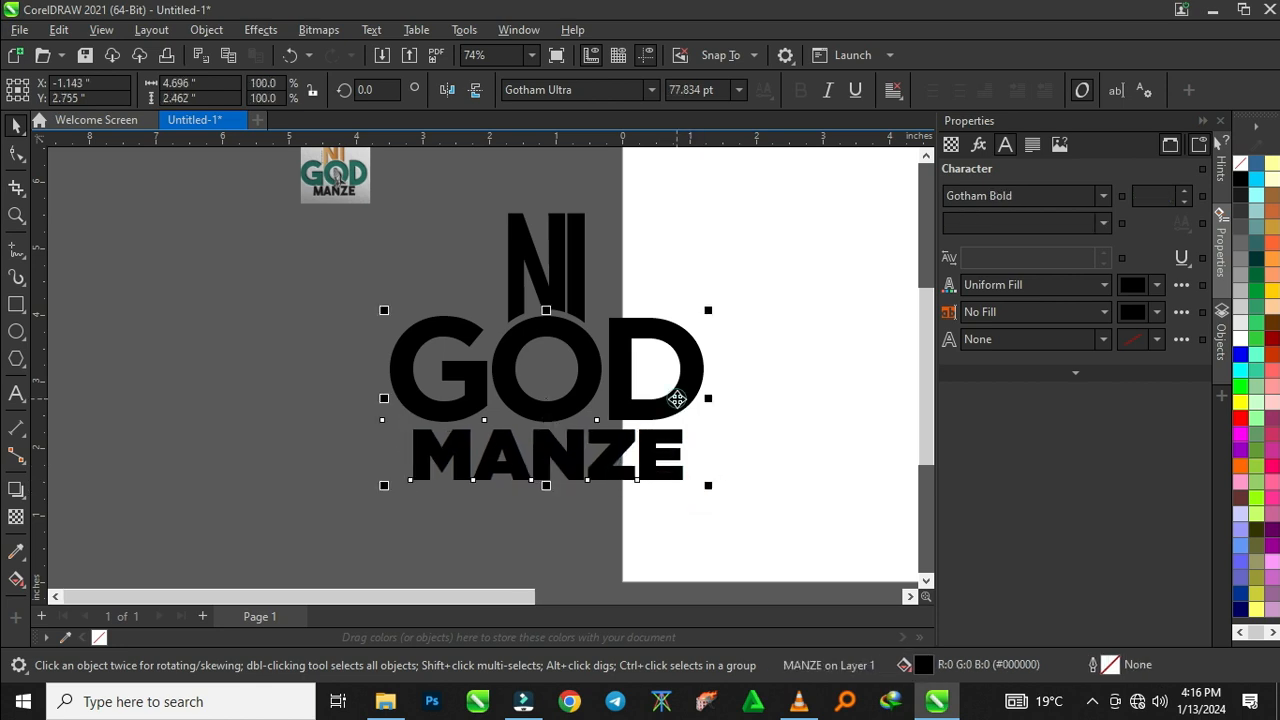
pyautogui.scroll(-1, 314, 415)
pyautogui.click(314, 415)
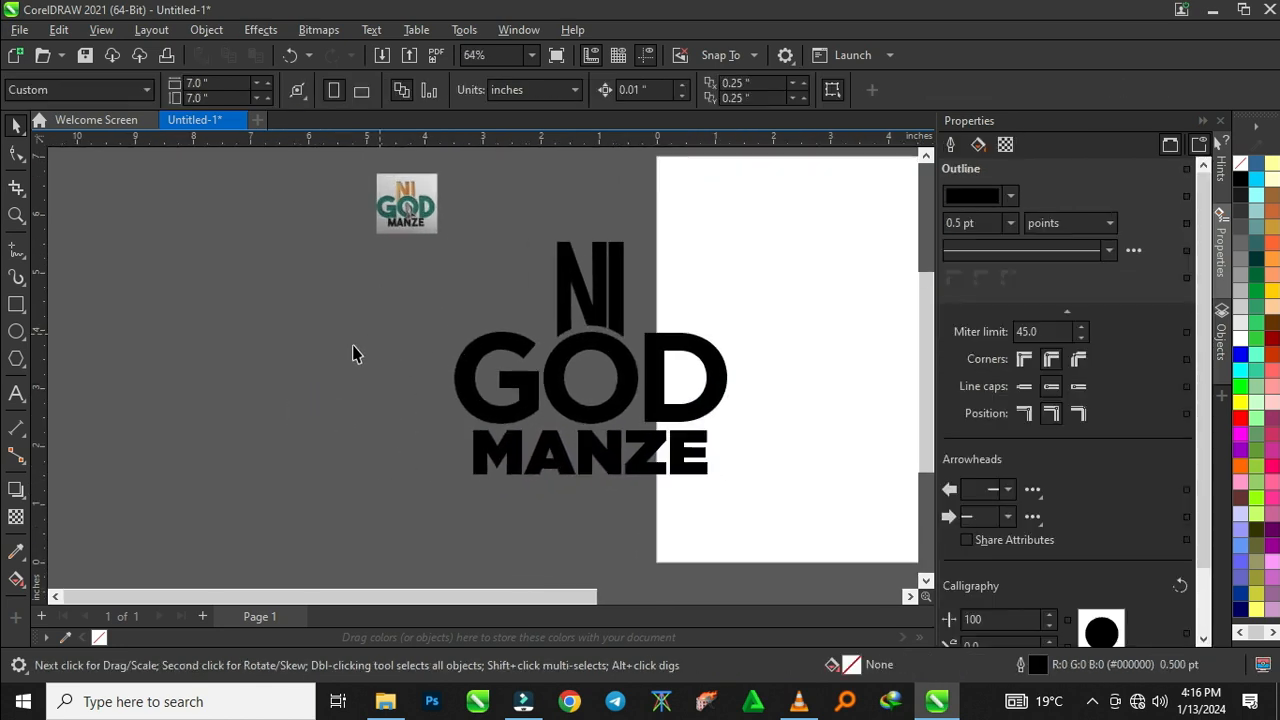
# Move MANZE further down to leave a wide space between it and GOD
pyautogui.hscroll(2, 366, 346)
pyautogui.scroll(2, 407, 448)
pyautogui.click(455, 448)
pyautogui.scroll(-2, 457, 447)
pyautogui.moveTo(457, 447); pyautogui.dragTo(457, 514)
pyautogui.scroll(-2, 195, 285)
# Examine the praying-hands pictures beside the page and select the thin line-art hands on the checkered background
pyautogui.scroll(2, 674, 366)
pyautogui.hscroll(1, 641, 403)
pyautogui.scroll(5, 648, 400)
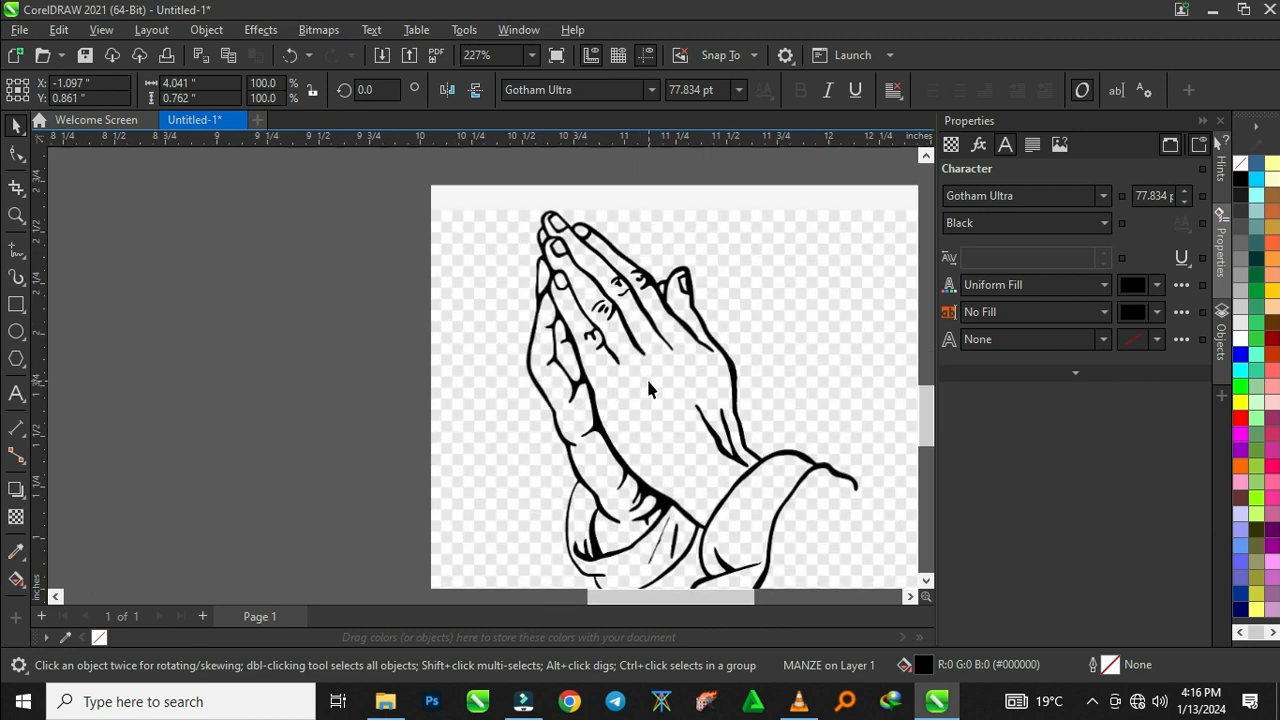
pyautogui.scroll(-4, 655, 390)
pyautogui.click(655, 390)
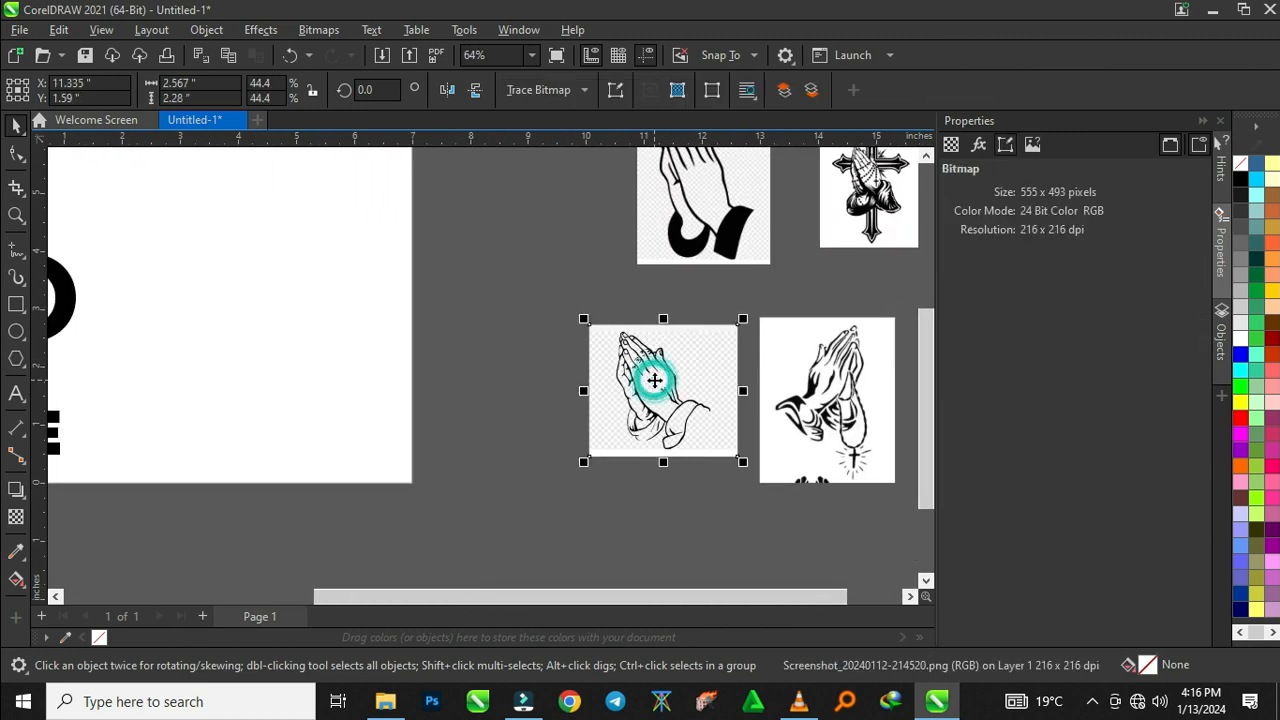
pyautogui.scroll(-1, 655, 385)
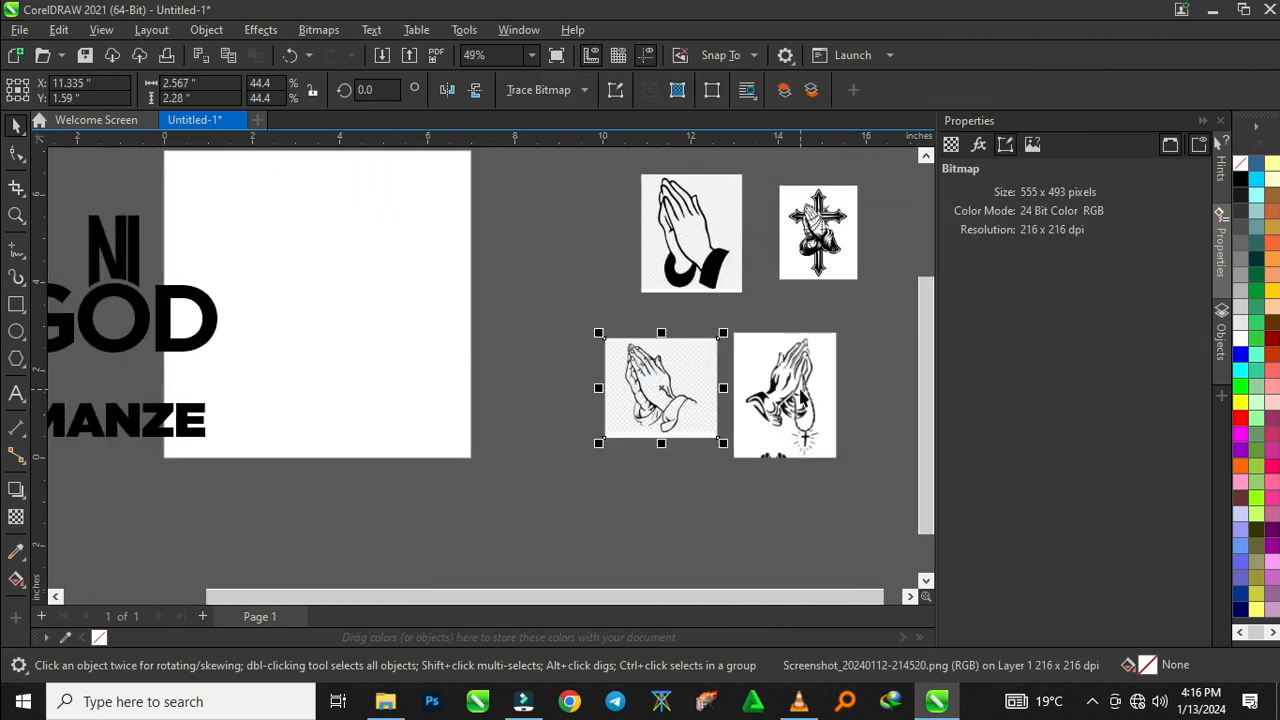
# Trace the selected line-art hands as an outline detailed logo with the detail set to 84
pyautogui.scroll(1, 865, 404)
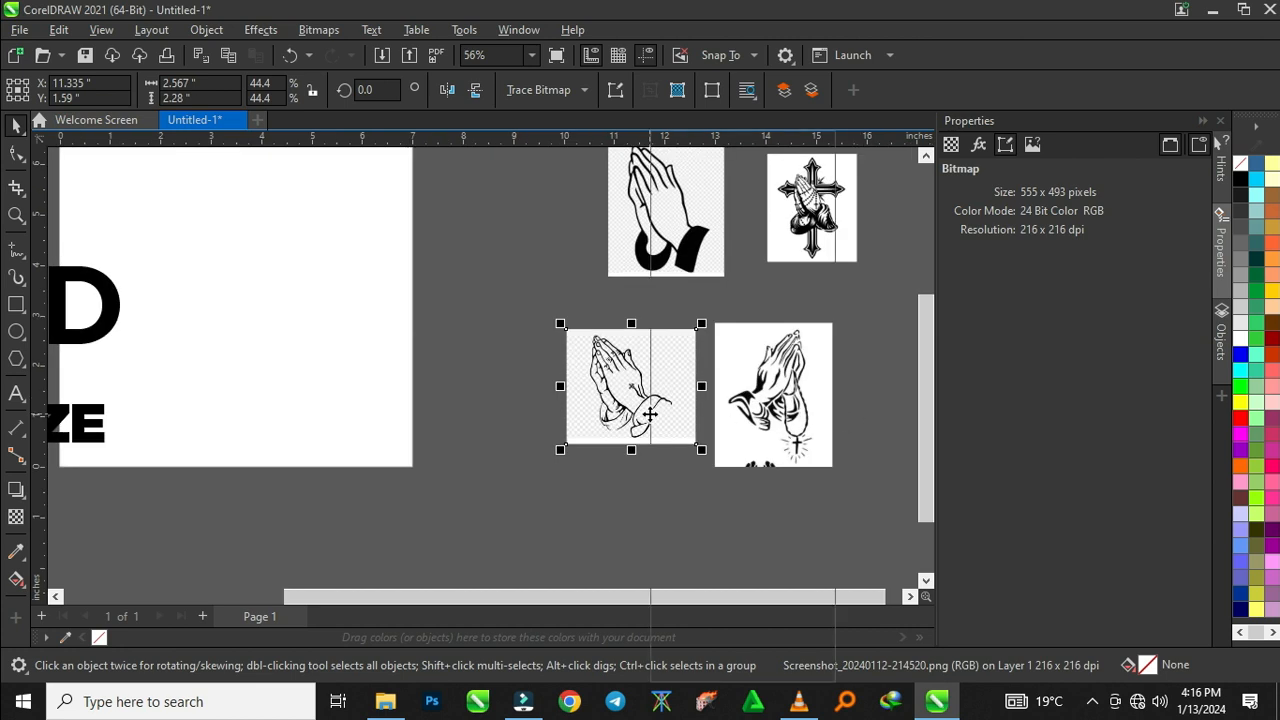
pyautogui.rightClick(649, 413)
pyautogui.moveTo(791, 210)
pyautogui.click(901, 251)
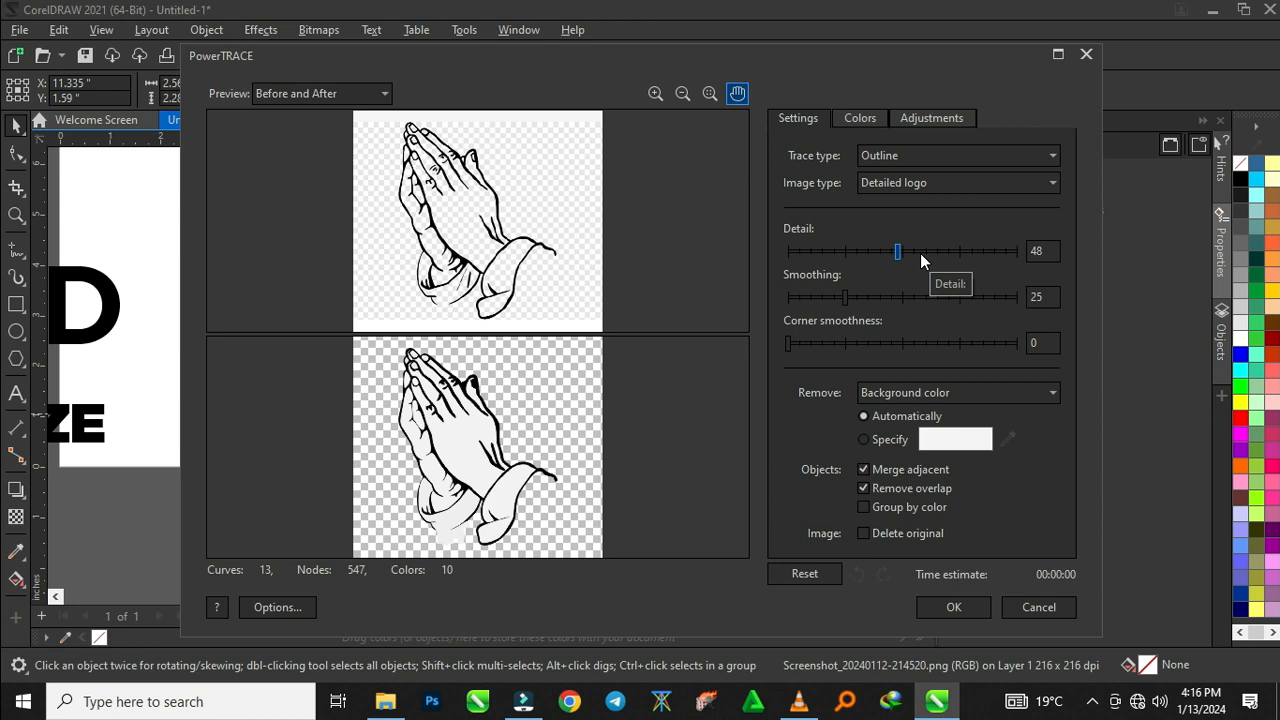
pyautogui.click(982, 252)
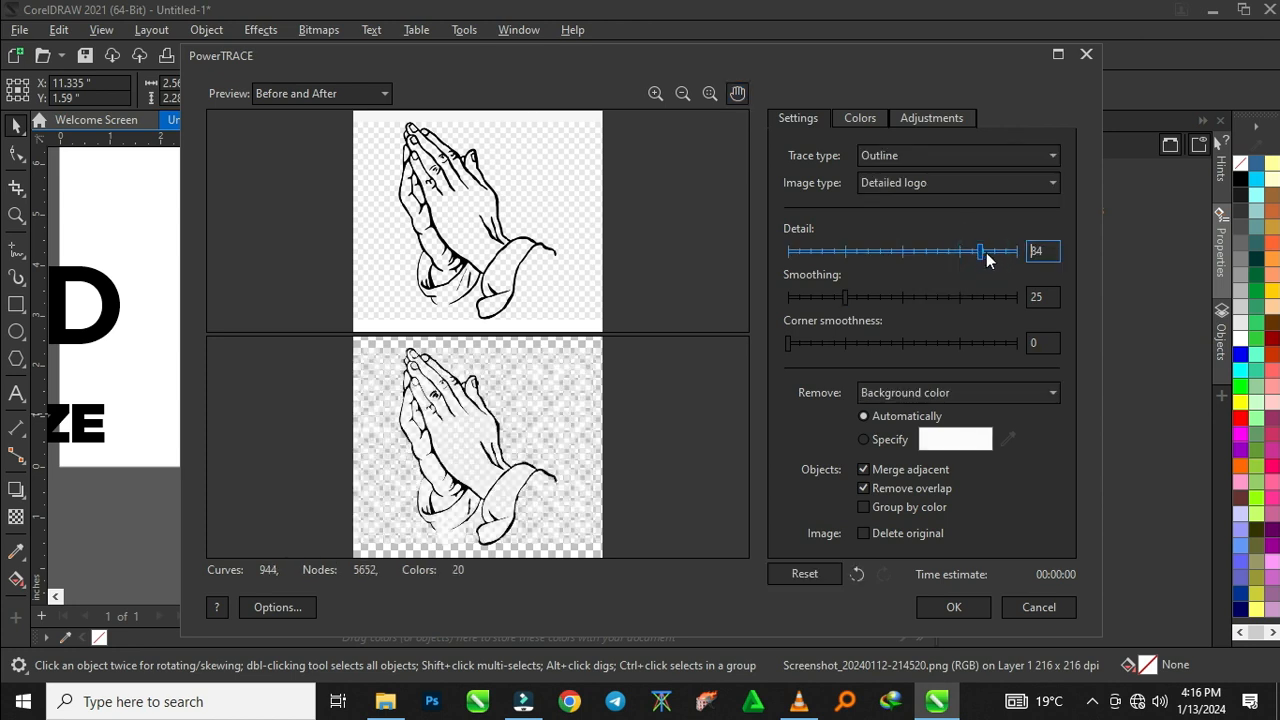
pyautogui.click(954, 607)
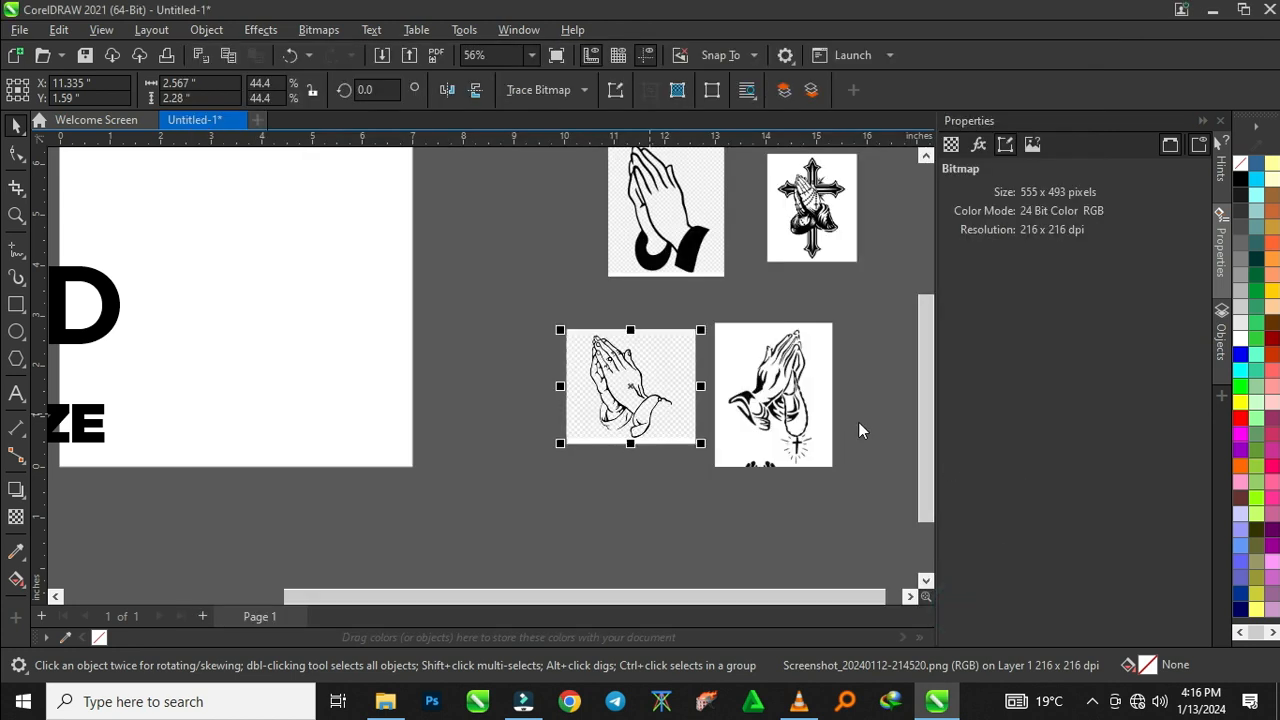
# Move the traced hands off the source picture and delete the original checkered bitmap
pyautogui.moveTo(680, 420)
pyautogui.mouseDown()
pyautogui.moveTo(314, 374)
pyautogui.moveTo(586, 531)
pyautogui.moveTo(558, 521)
pyautogui.moveTo(549, 443)
pyautogui.moveTo(538, 450)
pyautogui.mouseUp()
pyautogui.click(609, 418)
pyautogui.press('Delete')
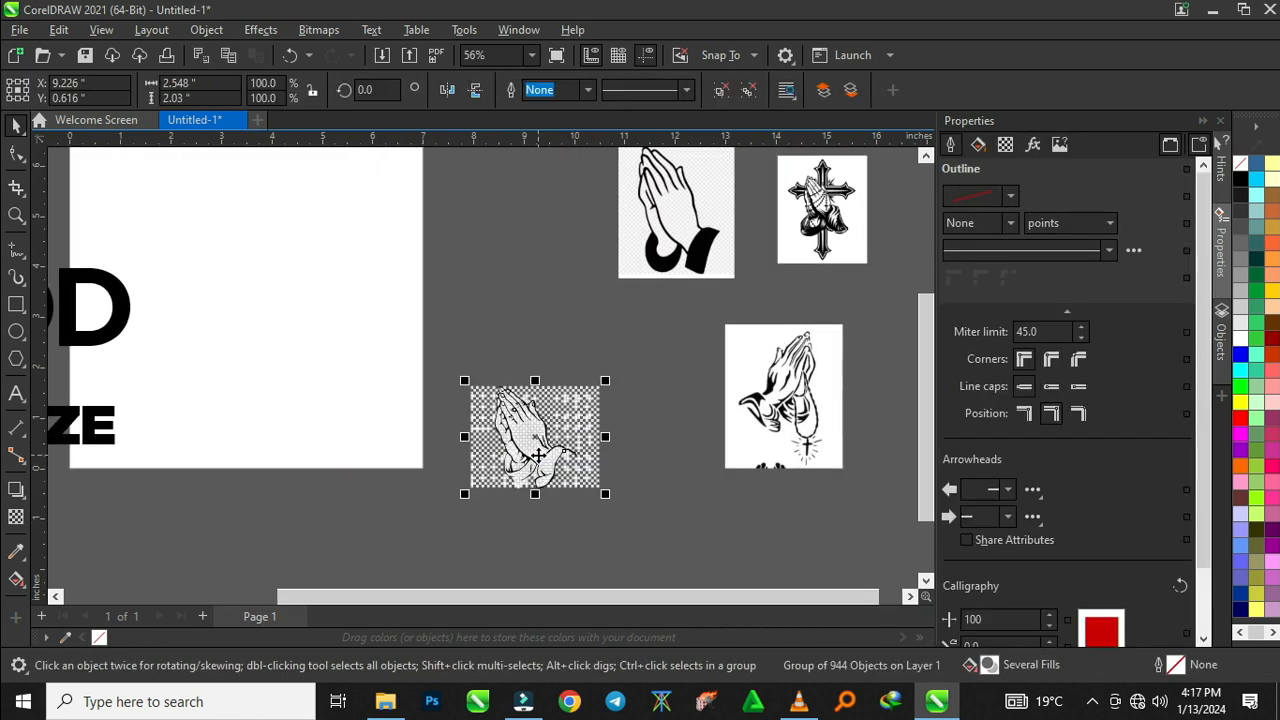
# Ungroup all objects of the traced hands and inspect the separate pieces
pyautogui.scroll(3, 538, 455)
pyautogui.click(750, 92)
pyautogui.scroll(3, 488, 308)
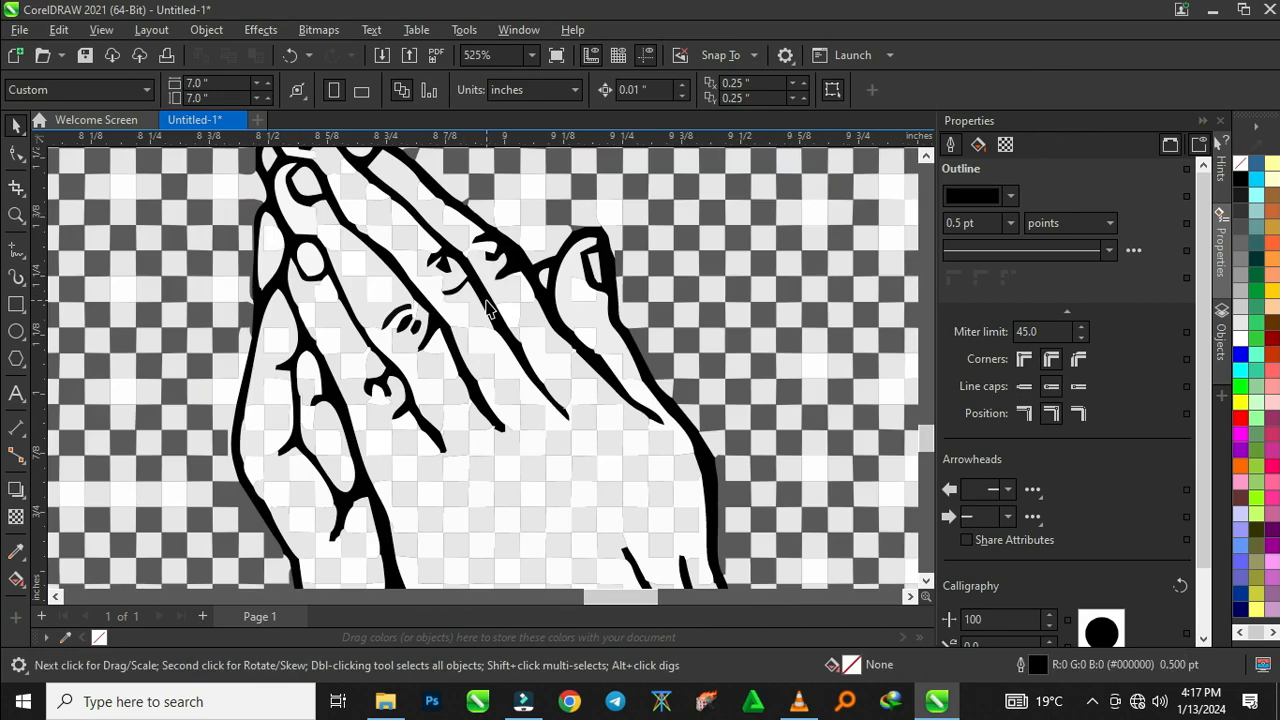
pyautogui.scroll(-3, 488, 308)
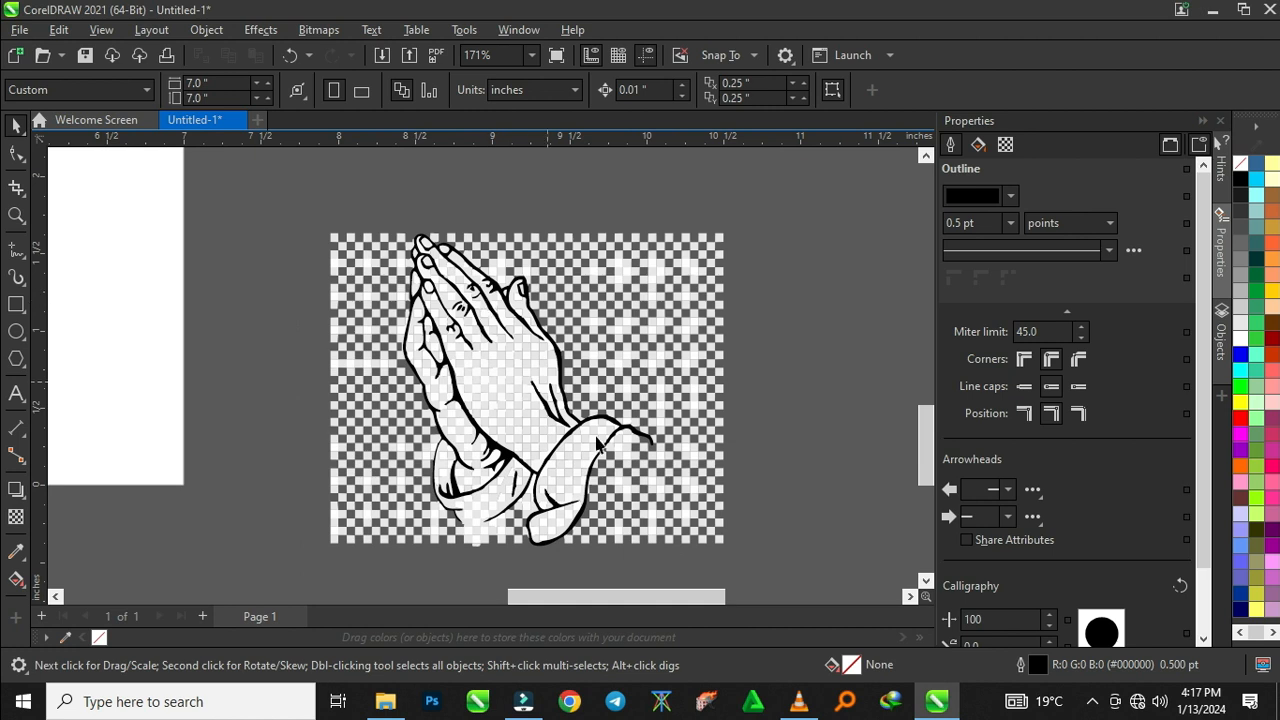
# Combine the black crease lines at the wrist with the main black outline of the hands
pyautogui.scroll(2, 597, 443)
pyautogui.click(560, 424)
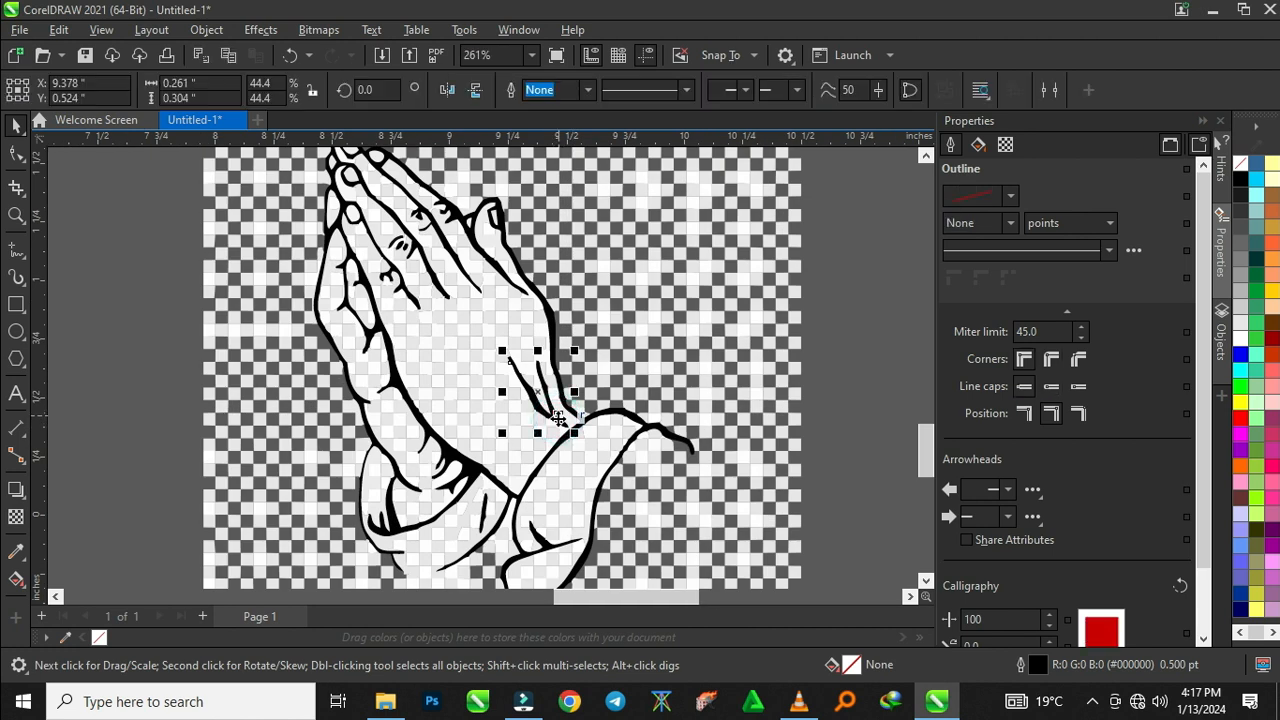
pyautogui.scroll(3, 580, 436)
pyautogui.keyDown('shift'); pyautogui.click(624, 419); pyautogui.keyUp('shift')
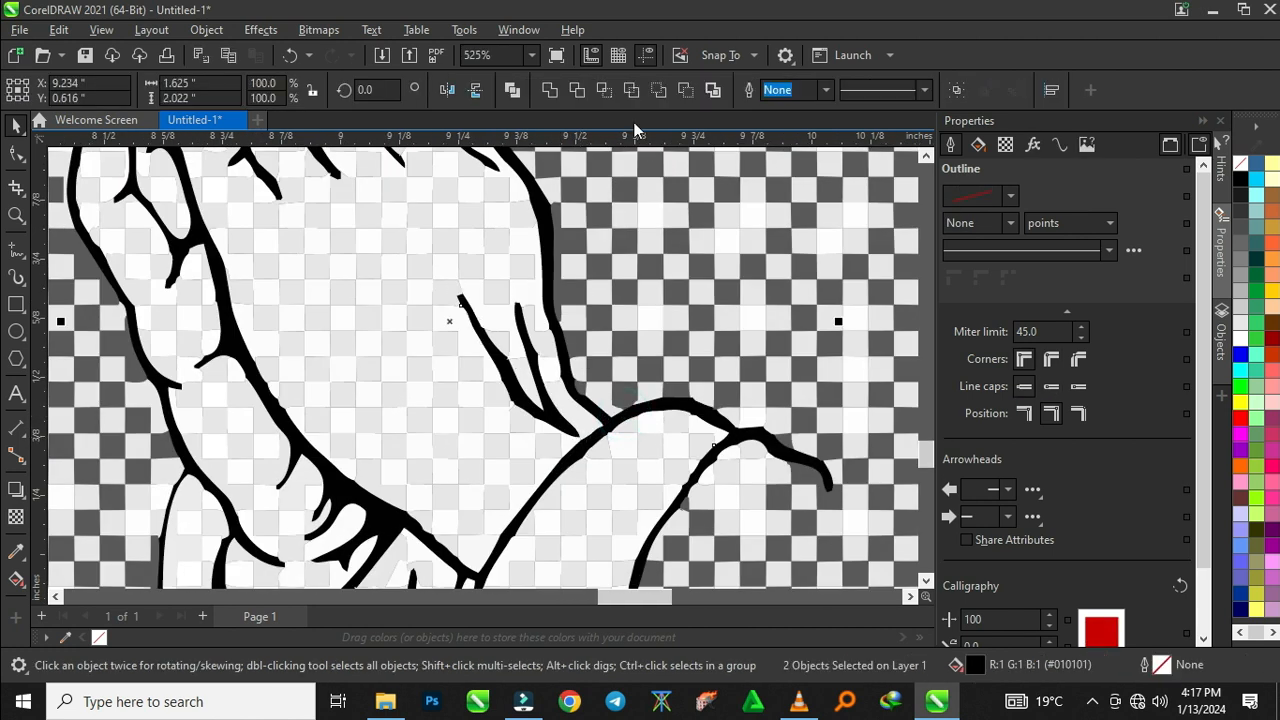
pyautogui.scroll(-4, 632, 190)
# Combine the short black stroke inside the lower sleeve with the main outline of the hands
pyautogui.click(576, 405)
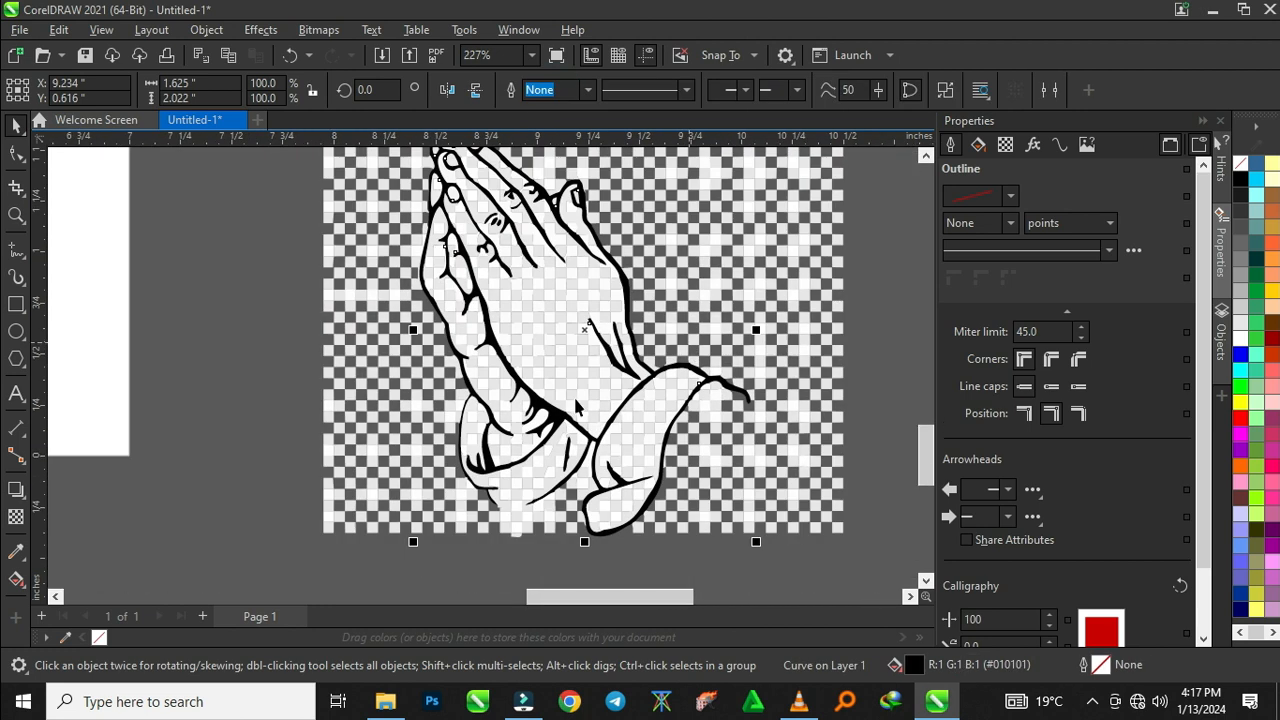
pyautogui.click(574, 456)
pyautogui.scroll(3, 578, 465)
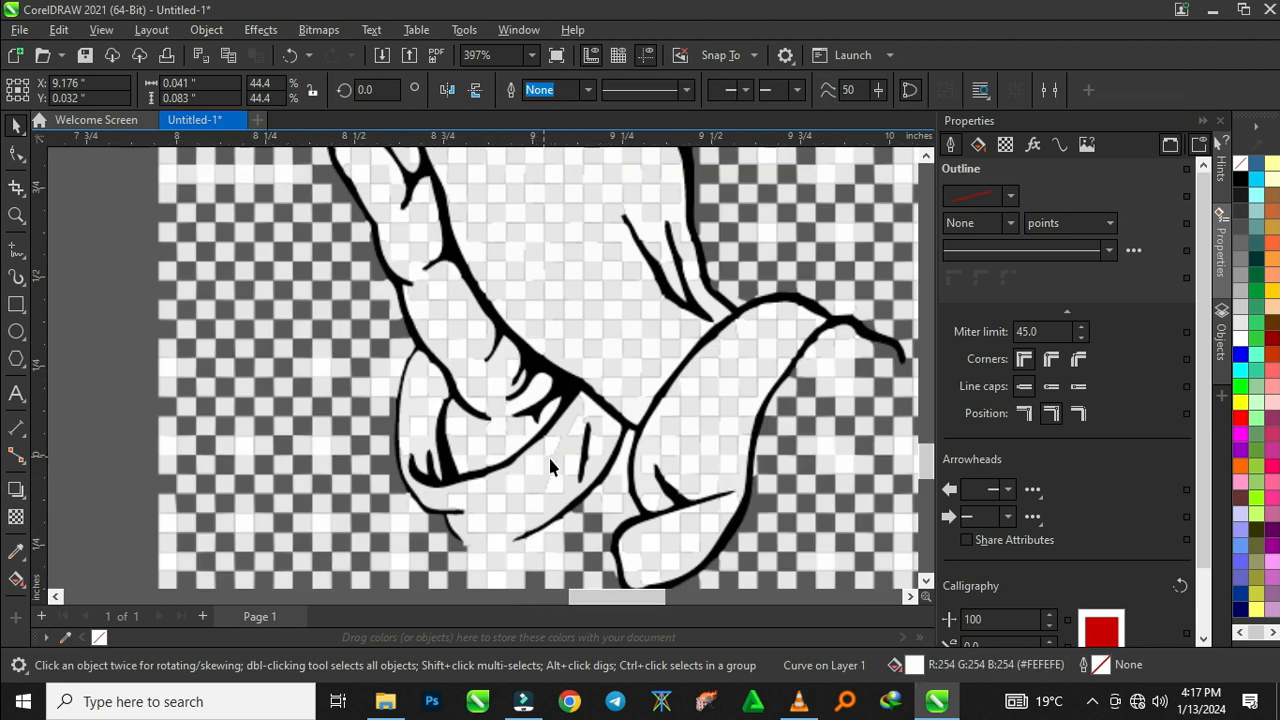
pyautogui.scroll(5, 584, 470)
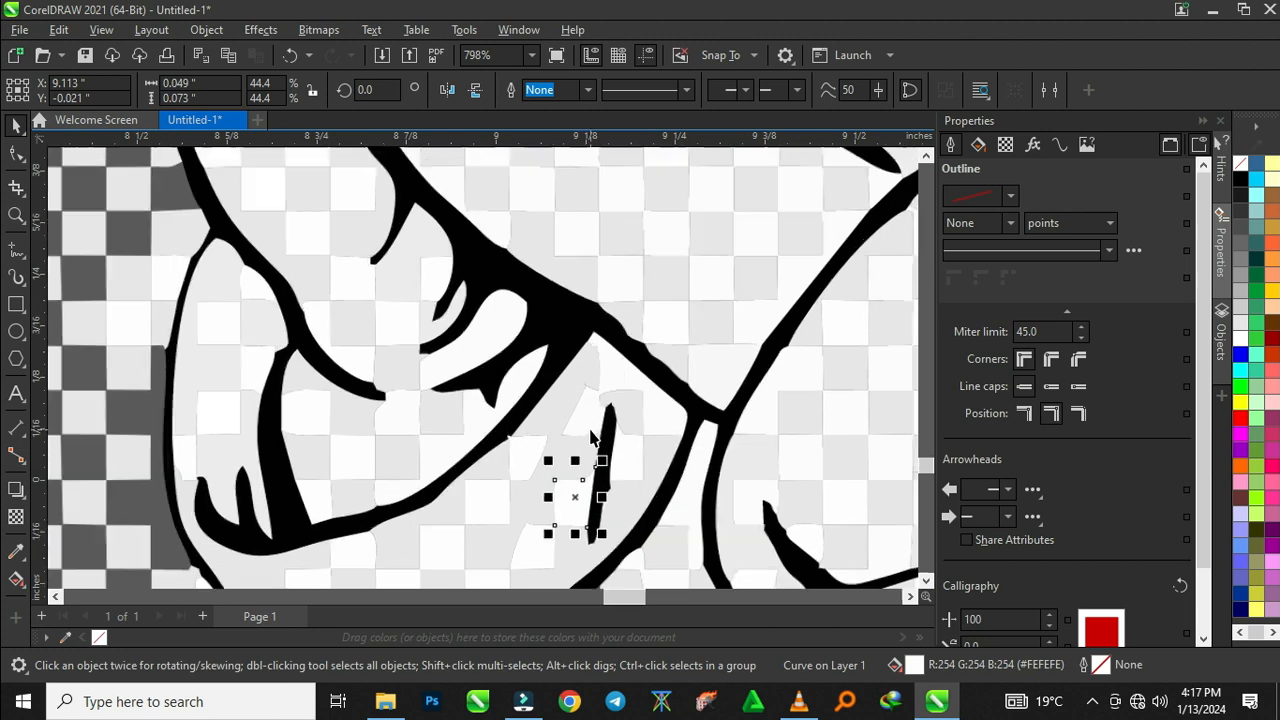
pyautogui.click(610, 423)
pyautogui.keyDown('shift'); pyautogui.click(543, 266); pyautogui.keyUp('shift')
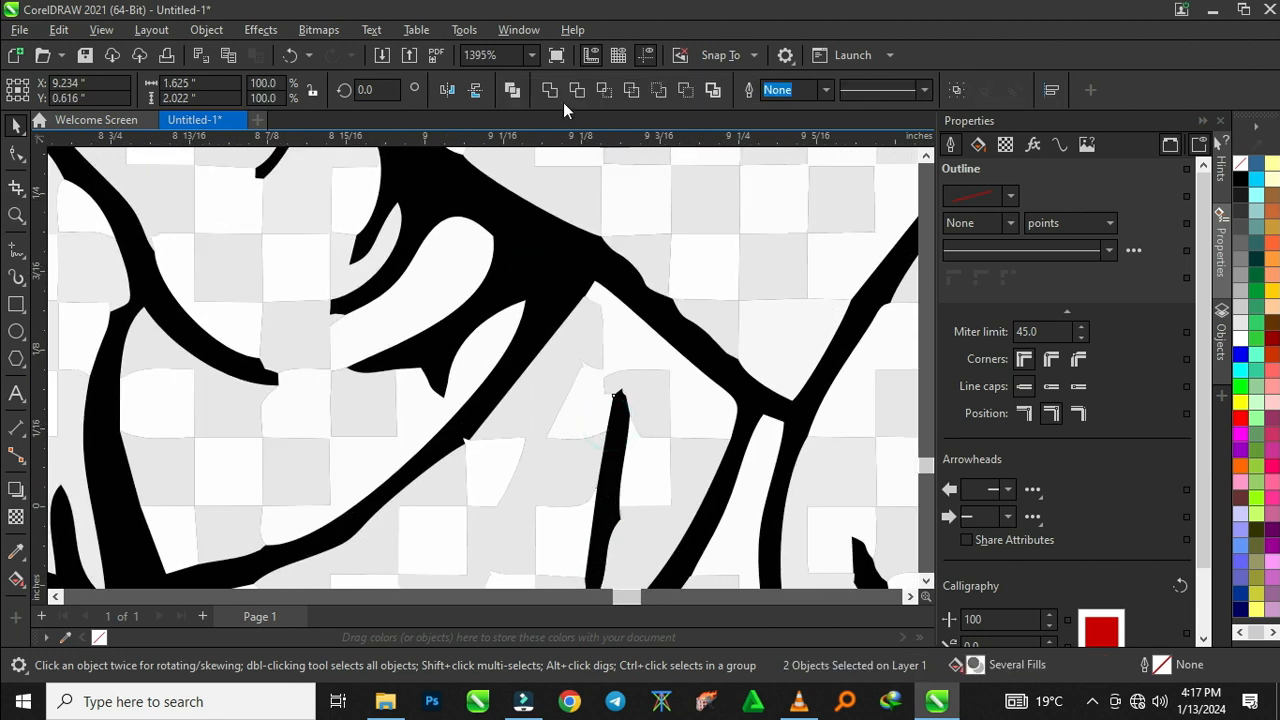
pyautogui.scroll(-8, 643, 353)
pyautogui.hotkey('ctrl', 'l')
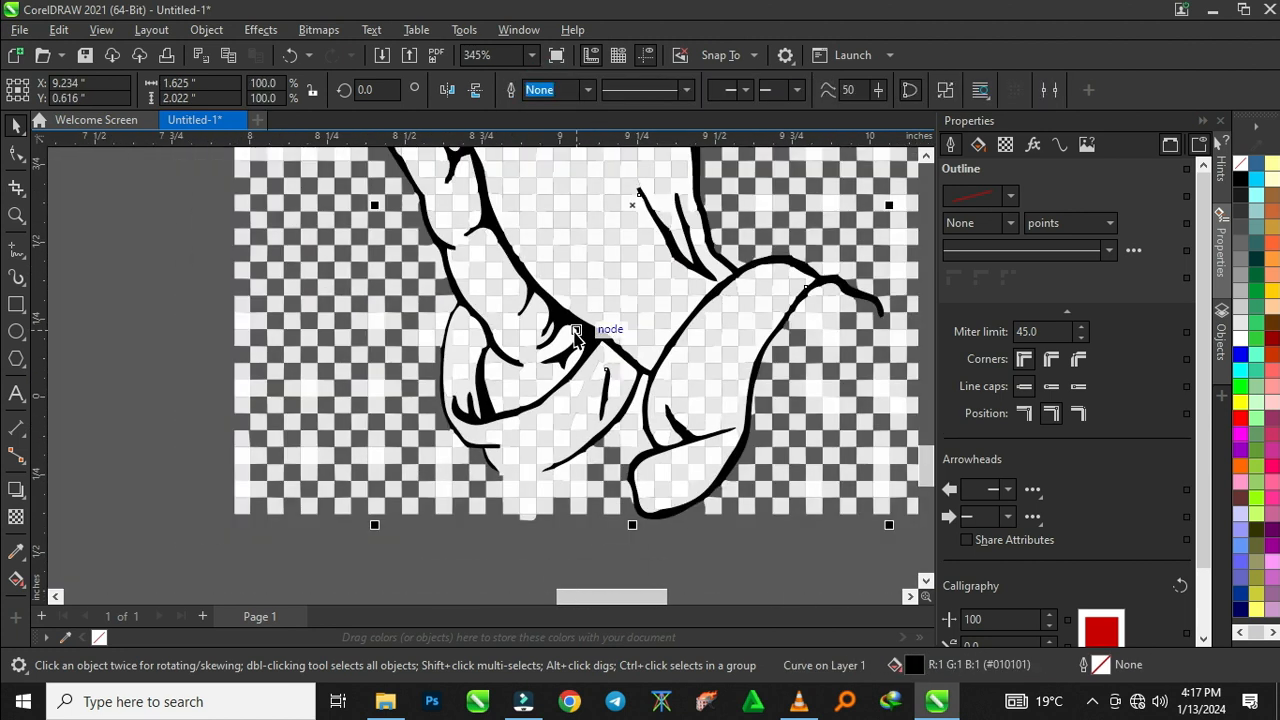
# Move the combined hands outline onto the page and delete the leftover checkered background pieces
pyautogui.scroll(-3, 577, 342)
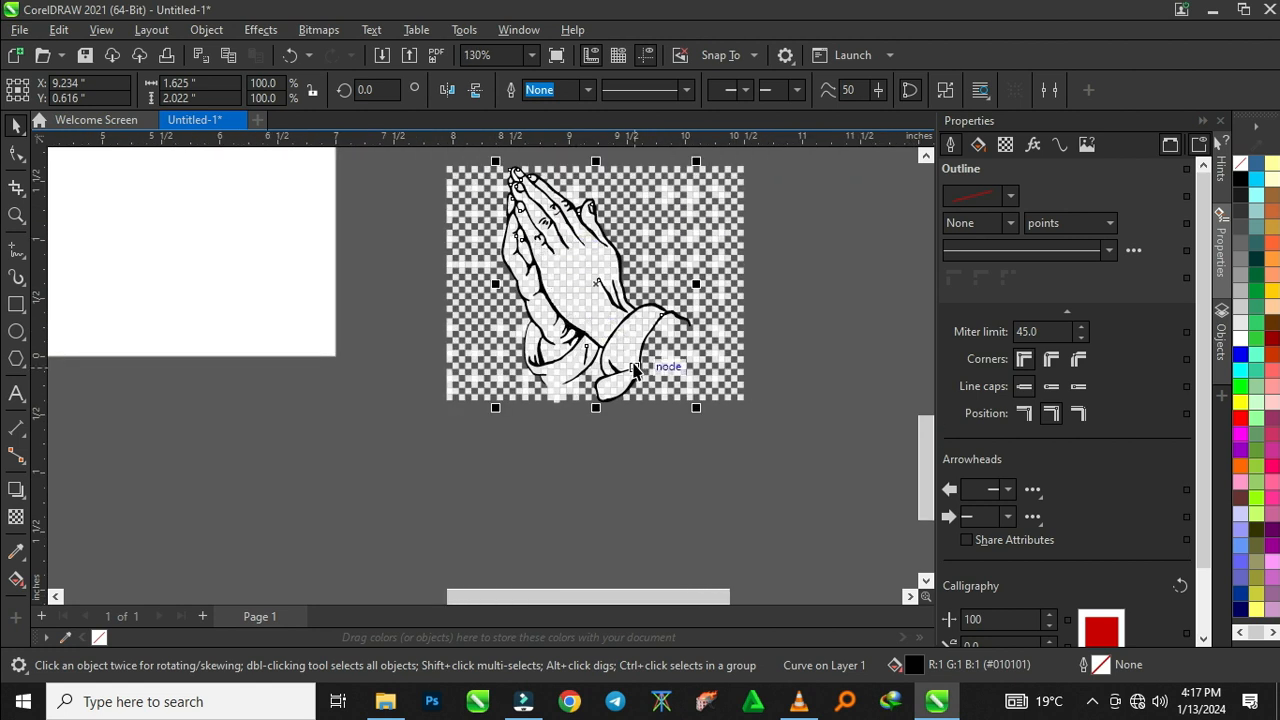
pyautogui.moveTo(598, 287); pyautogui.dragTo(360, 520)
pyautogui.click(563, 511)
pyautogui.click(558, 352)
pyautogui.scroll(-3, 580, 432)
pyautogui.click(697, 431)
pyautogui.moveTo(717, 237)
pyautogui.mouseDown()
pyautogui.moveTo(517, 449)
pyautogui.moveTo(480, 445)
pyautogui.moveTo(428, 348)
pyautogui.mouseUp()
pyautogui.press('Delete')
pyautogui.scroll(-2, 522, 465)
pyautogui.scroll(6, 428, 330)
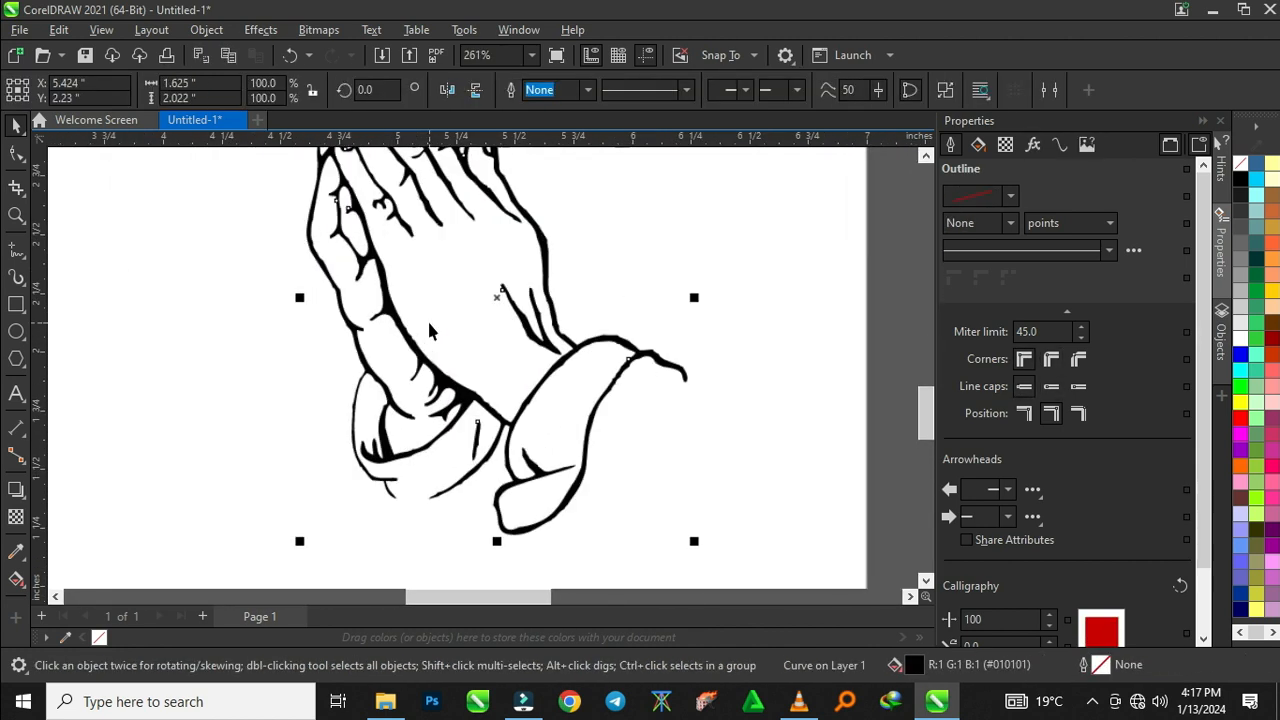
pyautogui.scroll(-6, 440, 420)
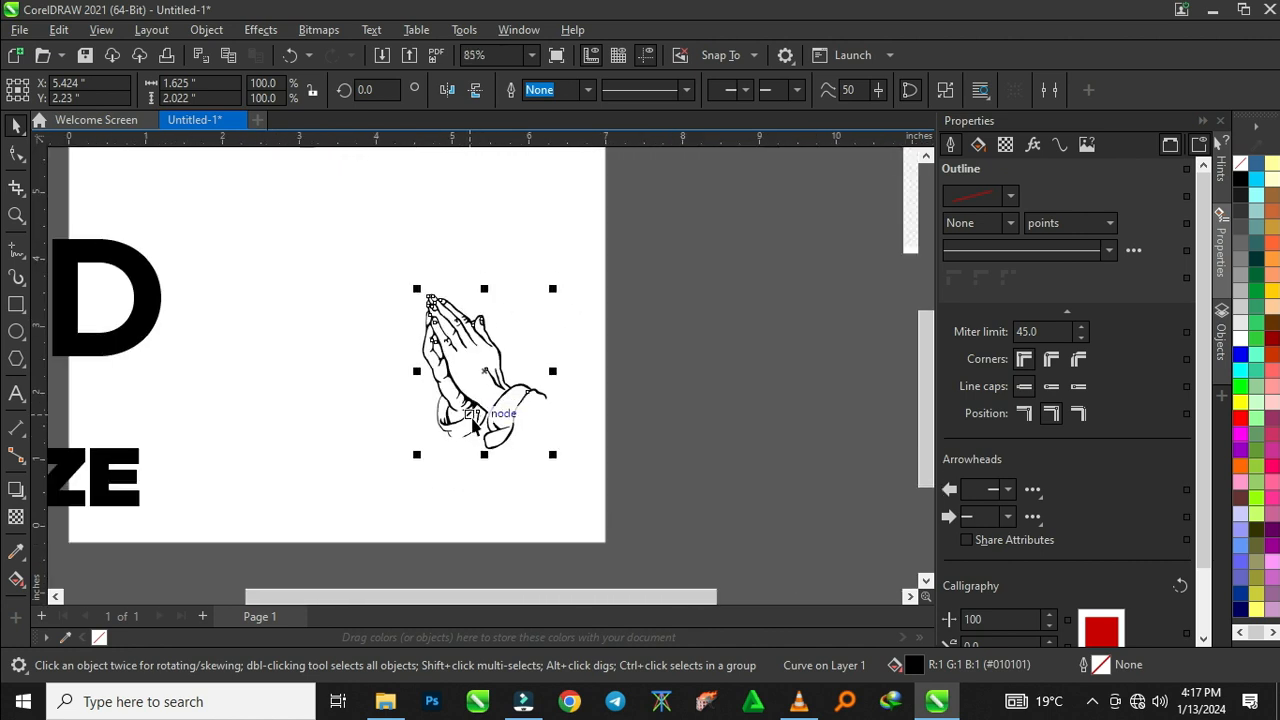
# Place the hands over the O of GOD and scale them to about 1.24 by 1.54 inches
pyautogui.click(642, 414)
pyautogui.scroll(-1, 668, 363)
pyautogui.scroll(-1, 670, 372)
pyautogui.moveTo(628, 375); pyautogui.dragTo(453, 367)
pyautogui.scroll(4, 453, 365)
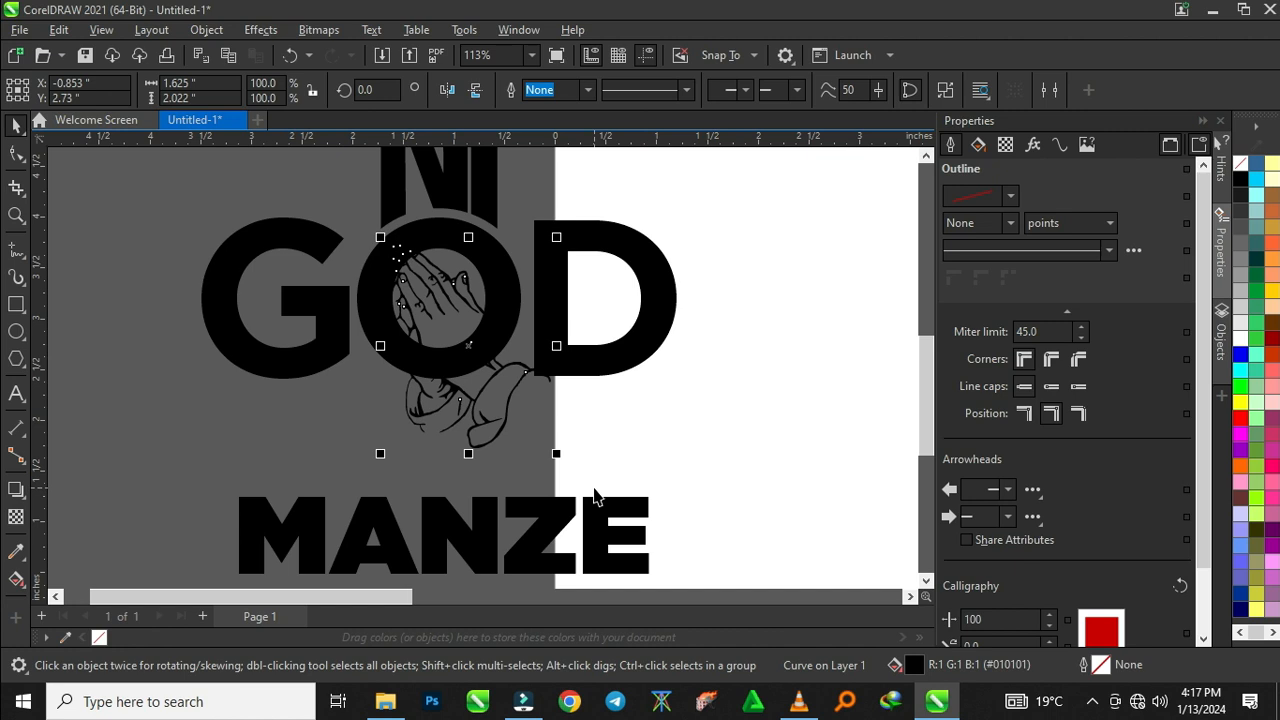
pyautogui.click(470, 330)
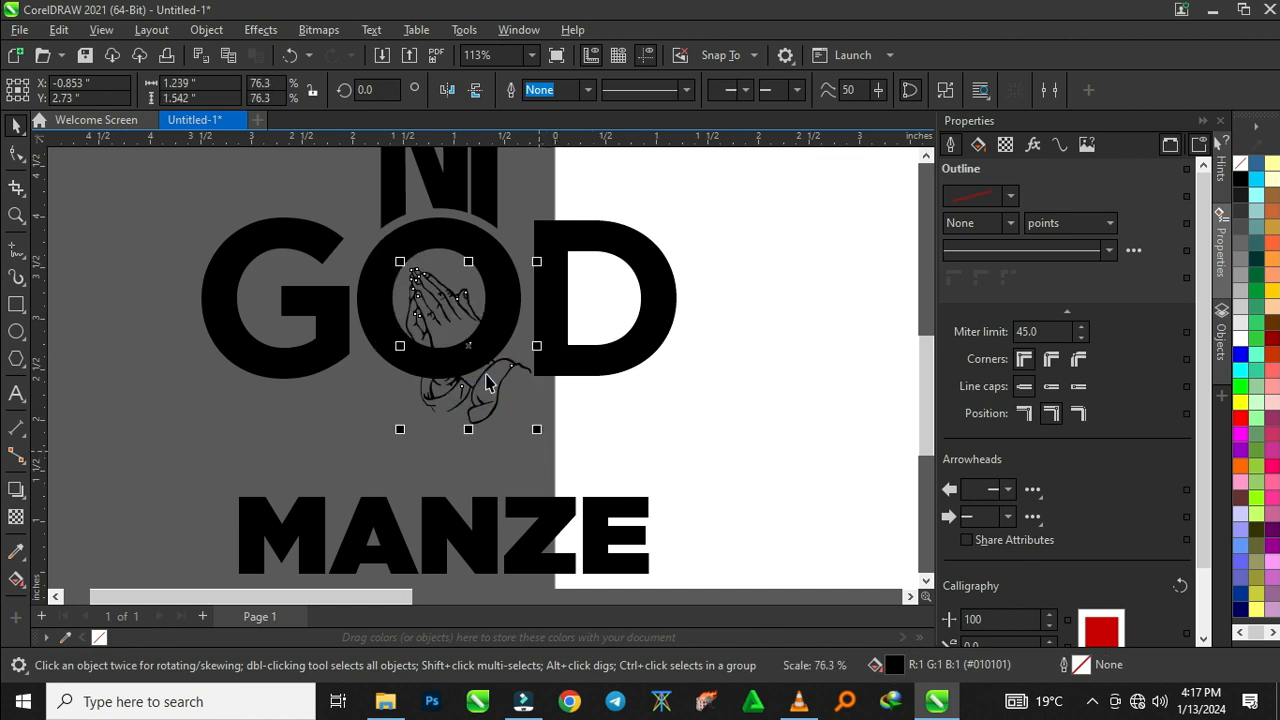
pyautogui.scroll(3, 465, 312)
pyautogui.scroll(-1, 462, 316)
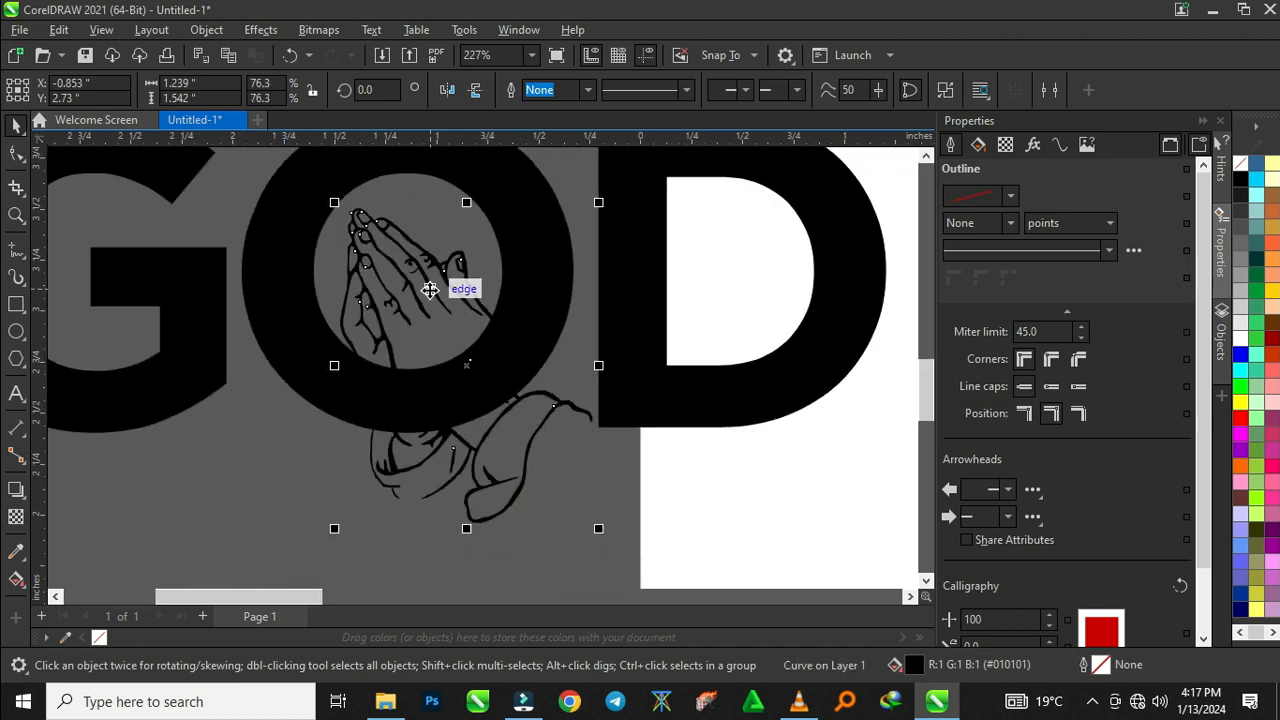
# Fill the hands with green (#33CC33) and deselect them
pyautogui.click(1257, 344)
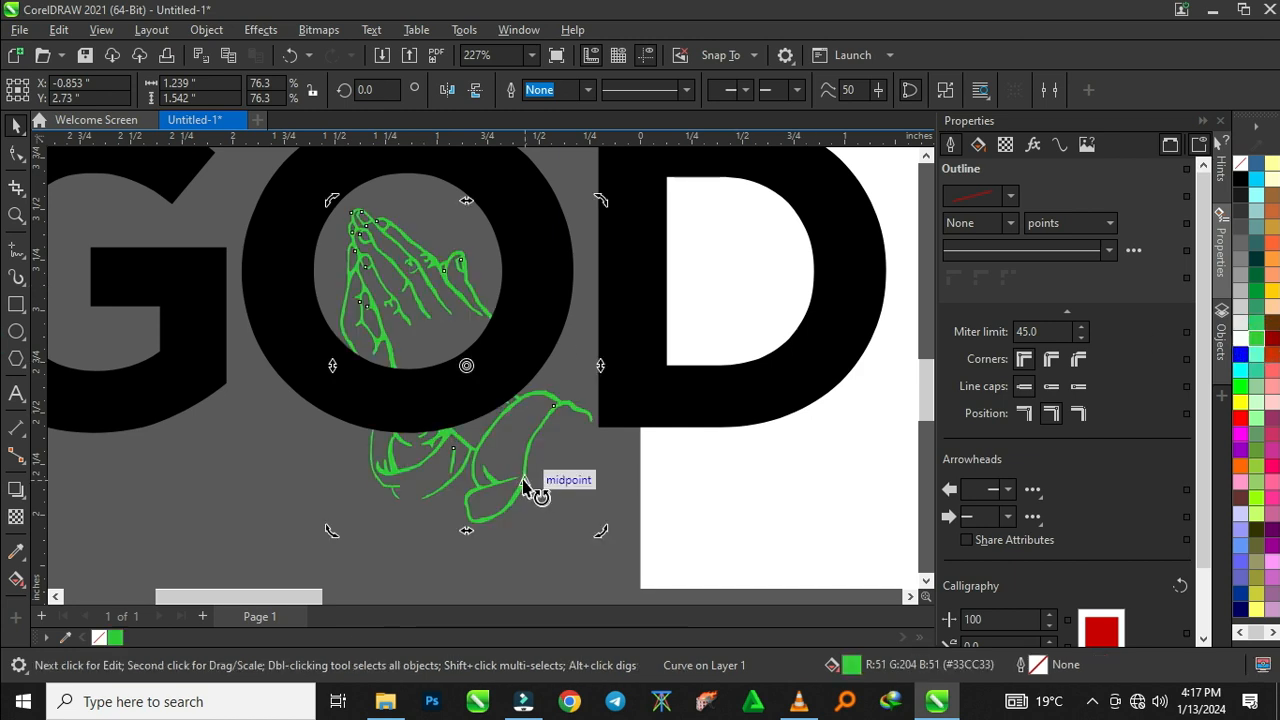
pyautogui.click(315, 445)
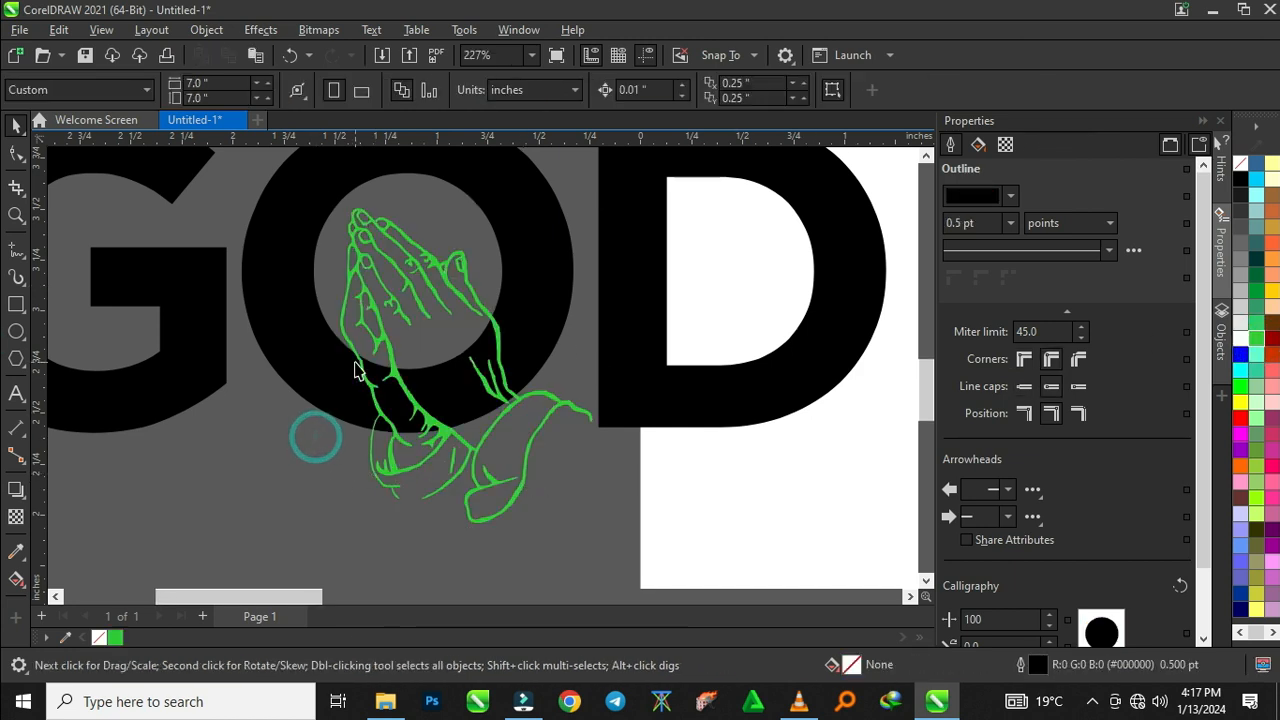
pyautogui.scroll(2, 370, 375)
pyautogui.scroll(-1, 370, 380)
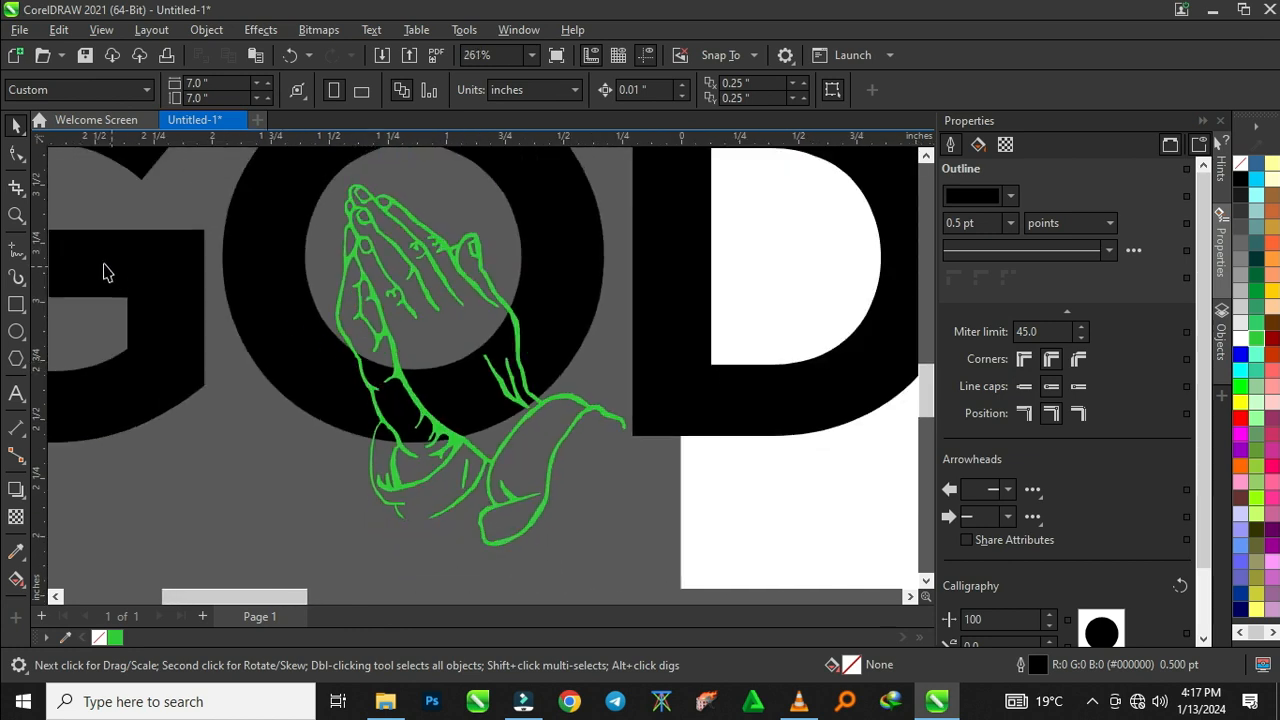
# Draw a closed freehand shape about 0.87 by 0.67 inches around the wrists where they cross the lower part of the O
pyautogui.click(23, 260)
pyautogui.click(77, 272)
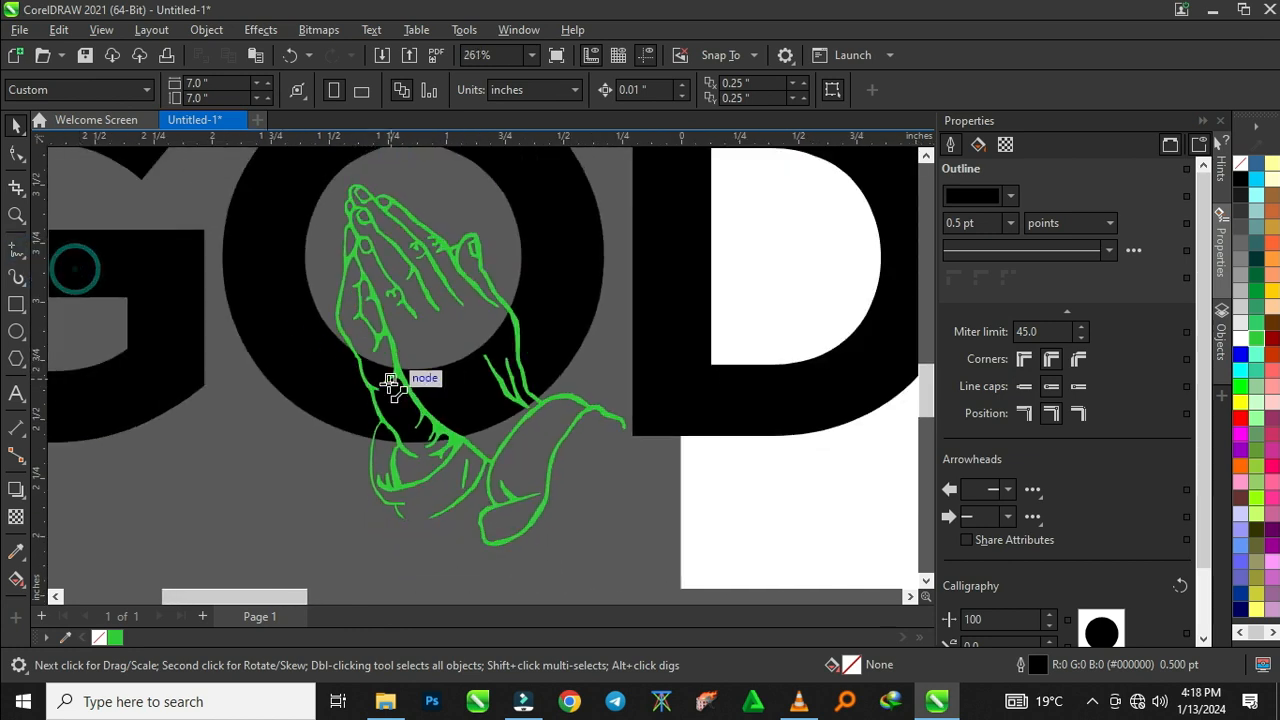
pyautogui.click(24, 262)
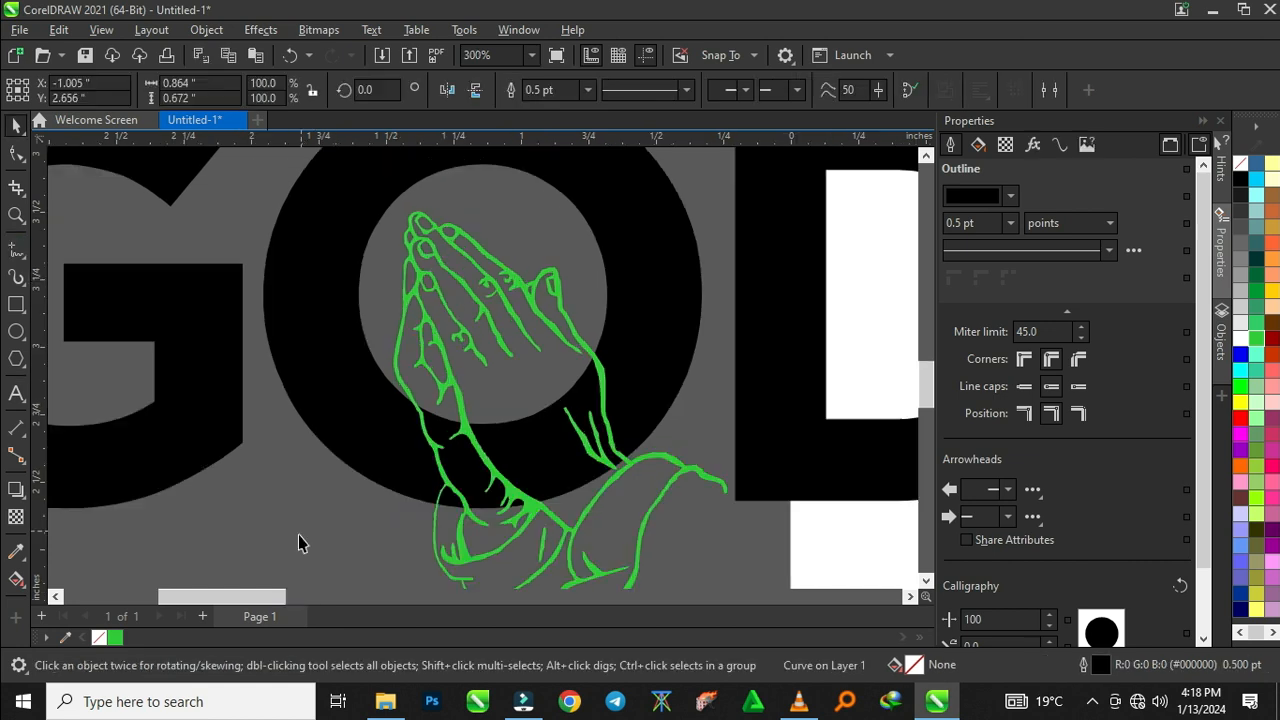
pyautogui.click(300, 541)
pyautogui.click(17, 251)
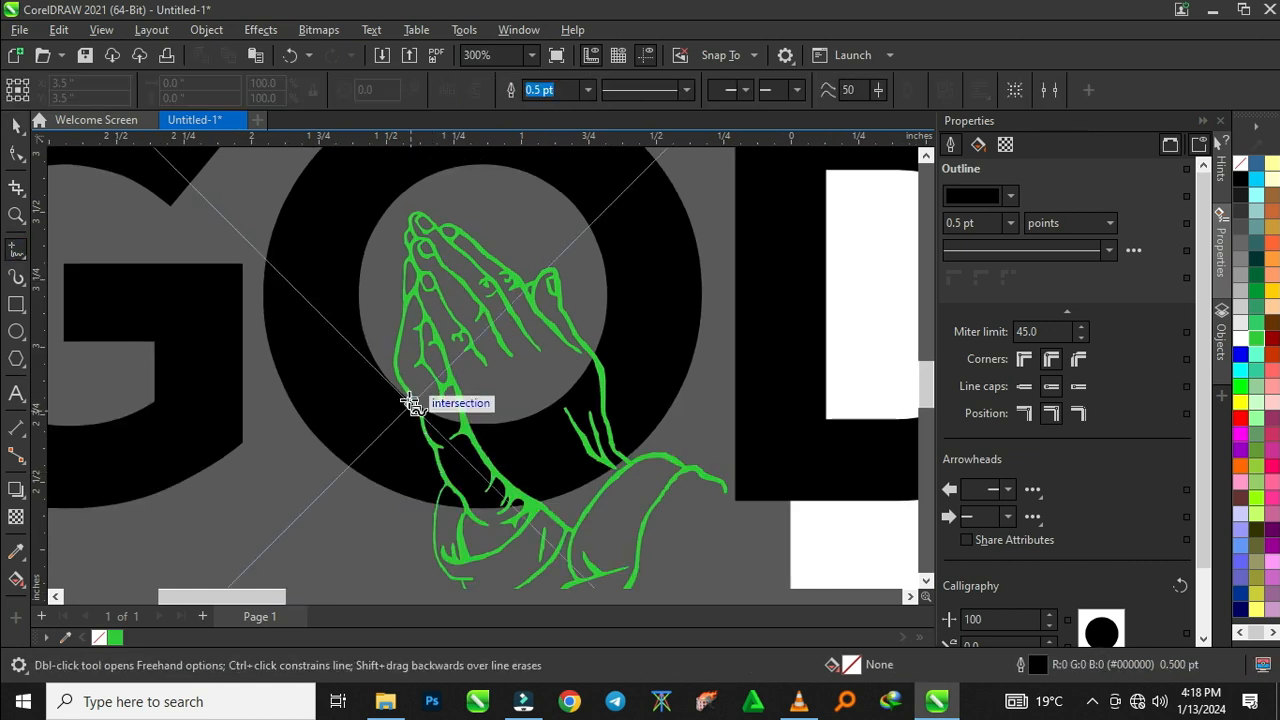
pyautogui.scroll(2, 401, 391)
pyautogui.scroll(-1, 401, 391)
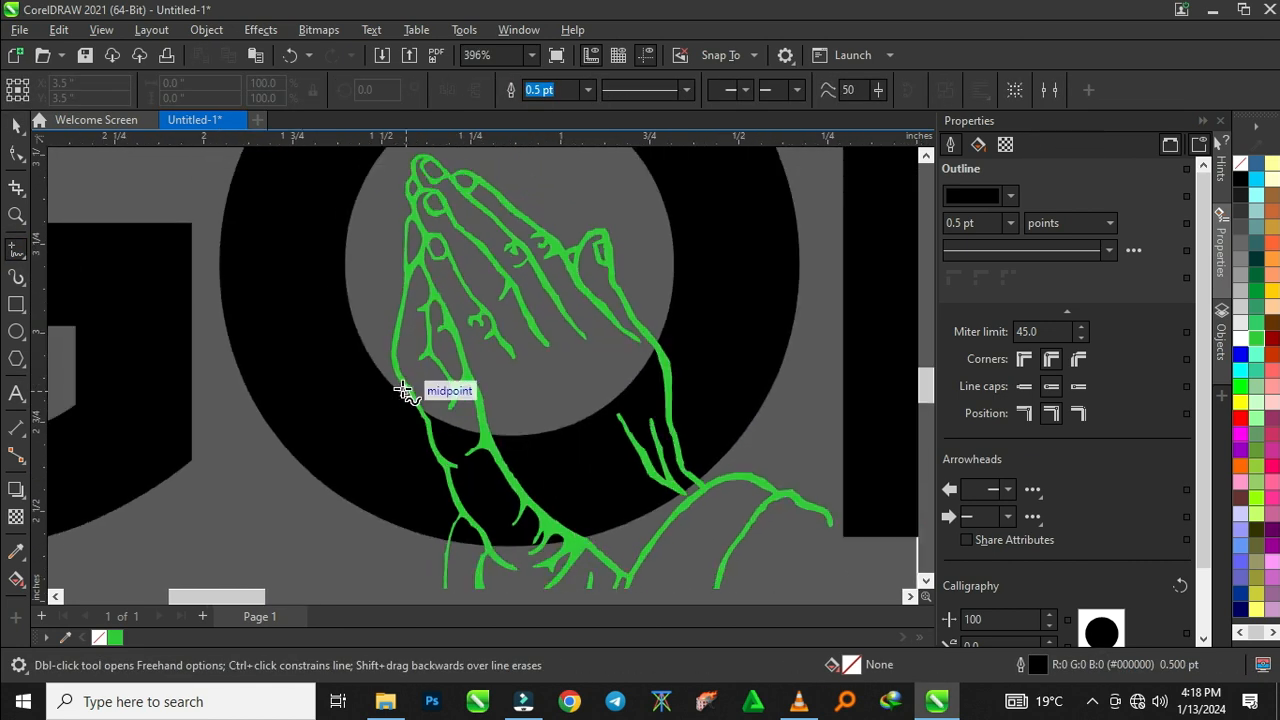
pyautogui.click(405, 395)
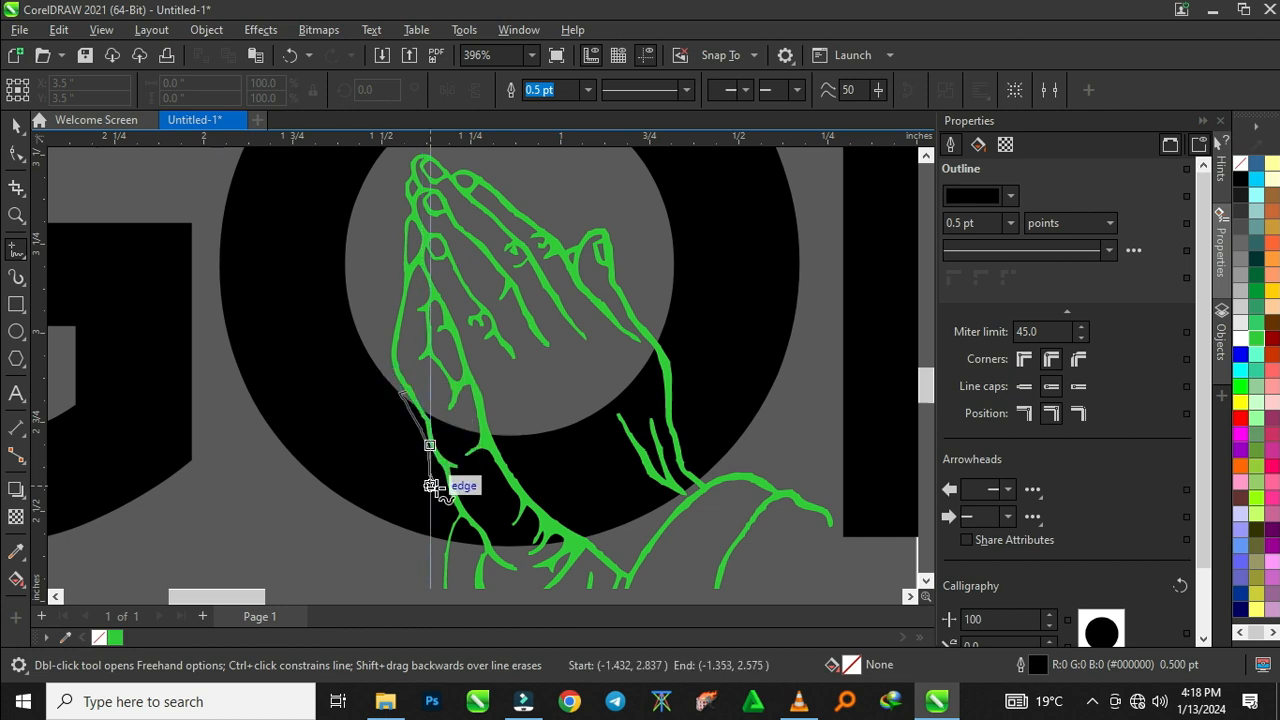
pyautogui.moveTo(446, 512)
pyautogui.mouseDown()
pyautogui.moveTo(449, 545)
pyautogui.moveTo(590, 556)
pyautogui.moveTo(691, 524)
pyautogui.moveTo(711, 477)
pyautogui.moveTo(684, 434)
pyautogui.moveTo(658, 325)
pyautogui.moveTo(622, 353)
pyautogui.moveTo(490, 399)
pyautogui.moveTo(413, 388)
pyautogui.mouseUp()
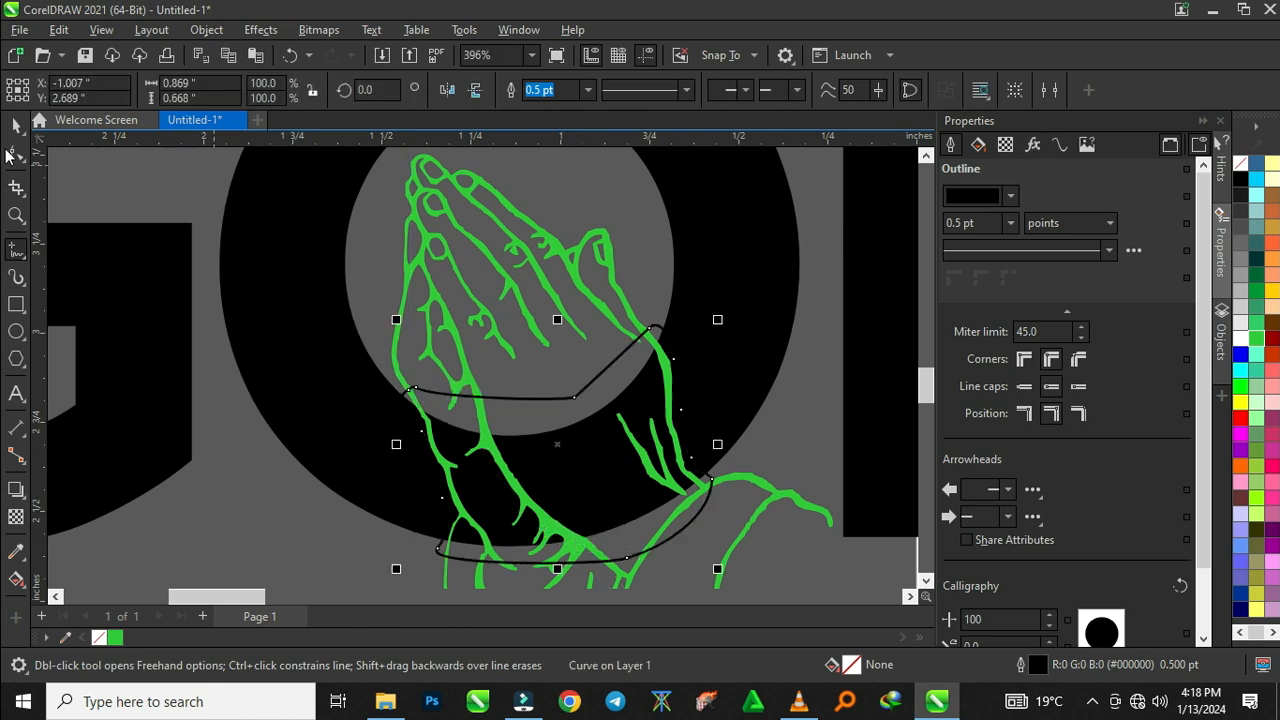
pyautogui.press('space')
# Reshape the left edge of the freehand shape by moving its nodes and curve closer to the green forearm outline
pyautogui.scroll(2, 371, 471)
pyautogui.click(380, 459)
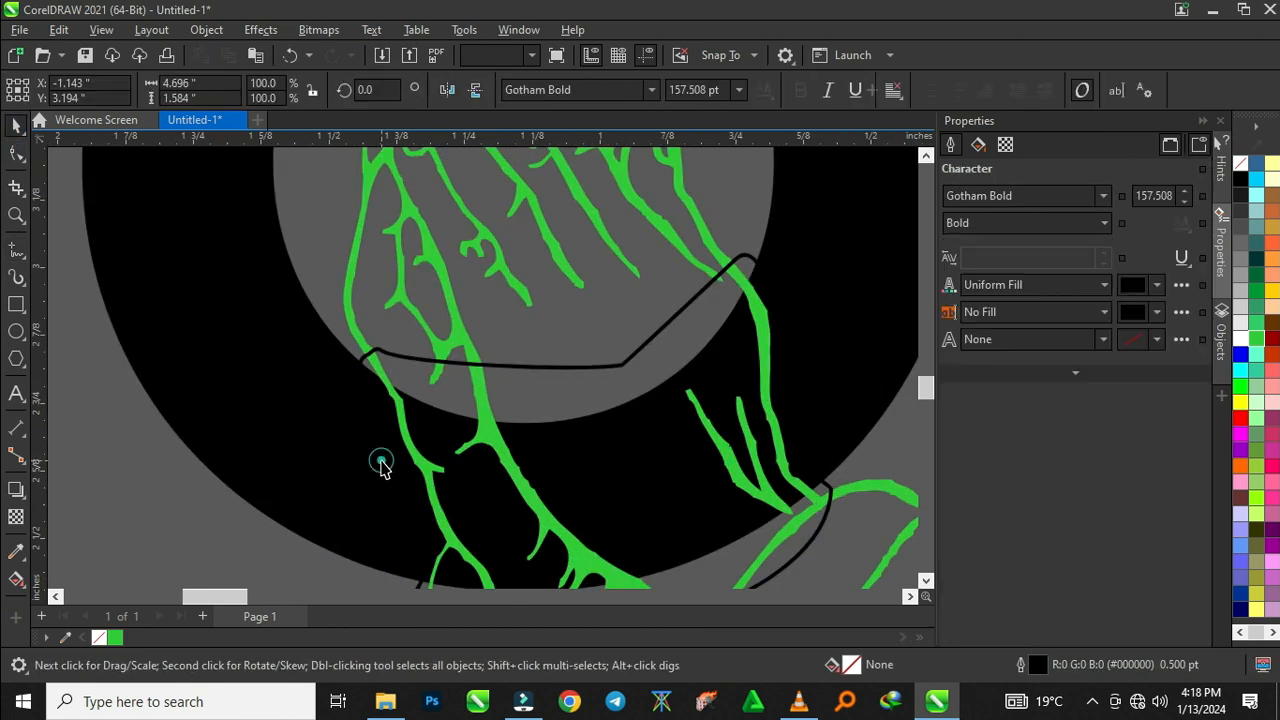
pyautogui.click(493, 370)
pyautogui.click(17, 126)
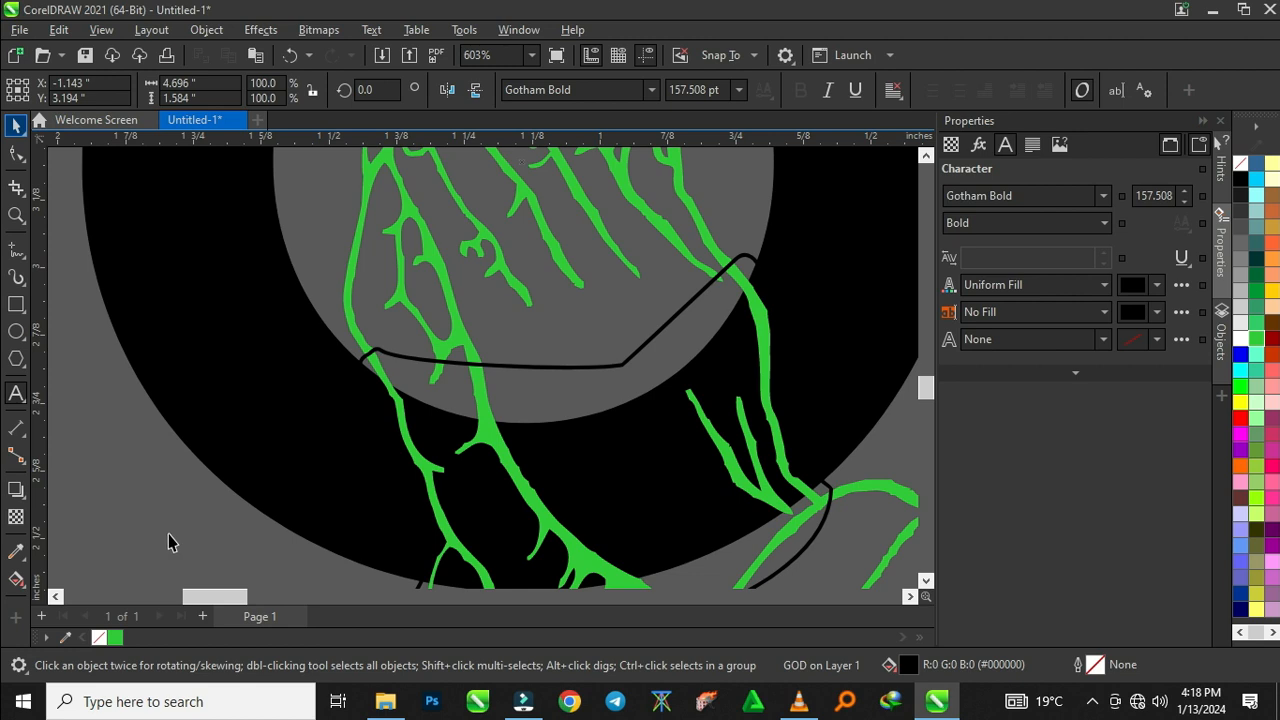
pyautogui.click(620, 368)
pyautogui.doubleClick(617, 366)
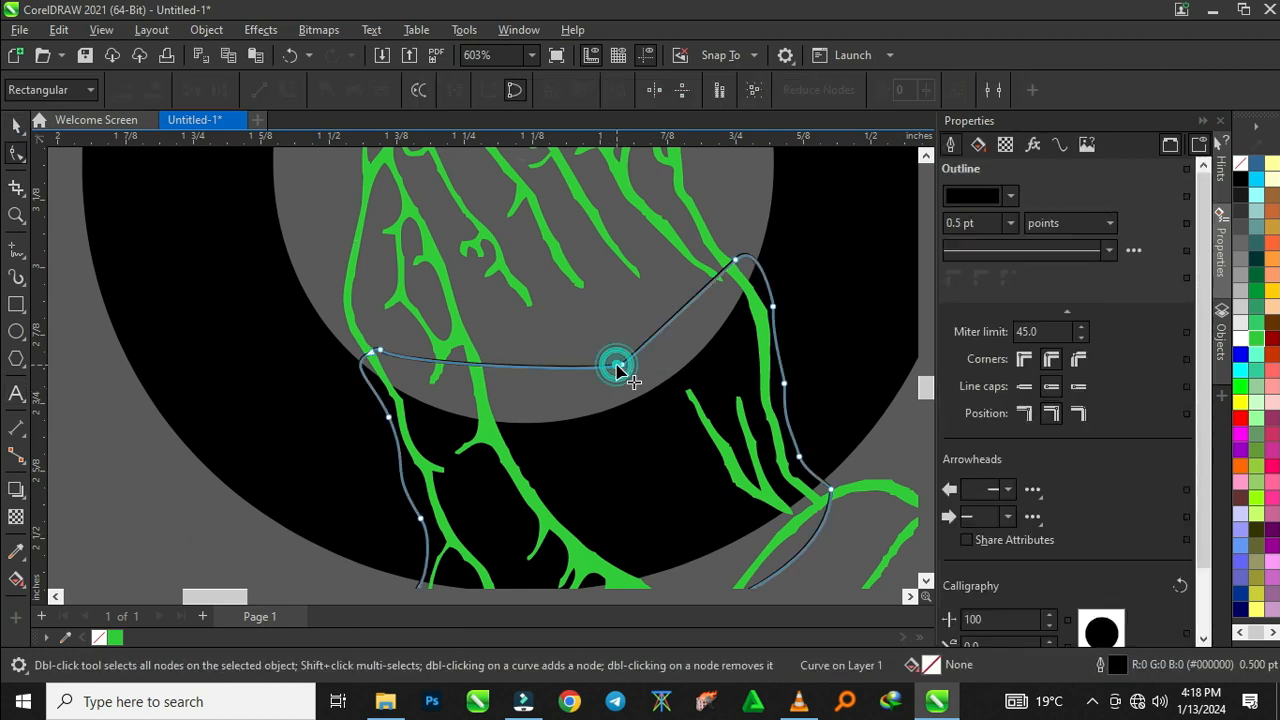
pyautogui.scroll(-1, 432, 350)
pyautogui.scroll(3, 470, 480)
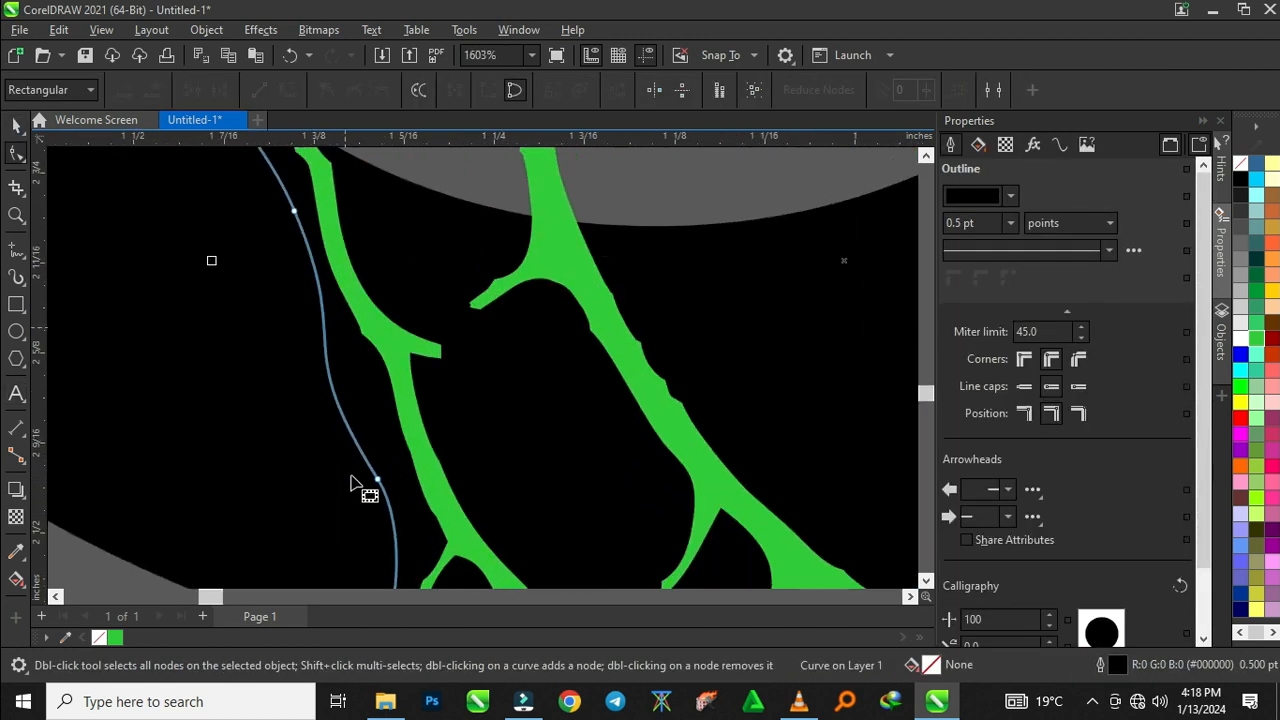
pyautogui.moveTo(379, 481); pyautogui.dragTo(399, 501)
pyautogui.moveTo(307, 366); pyautogui.dragTo(366, 366)
pyautogui.scroll(-2, 423, 266)
pyautogui.scroll(3, 395, 490)
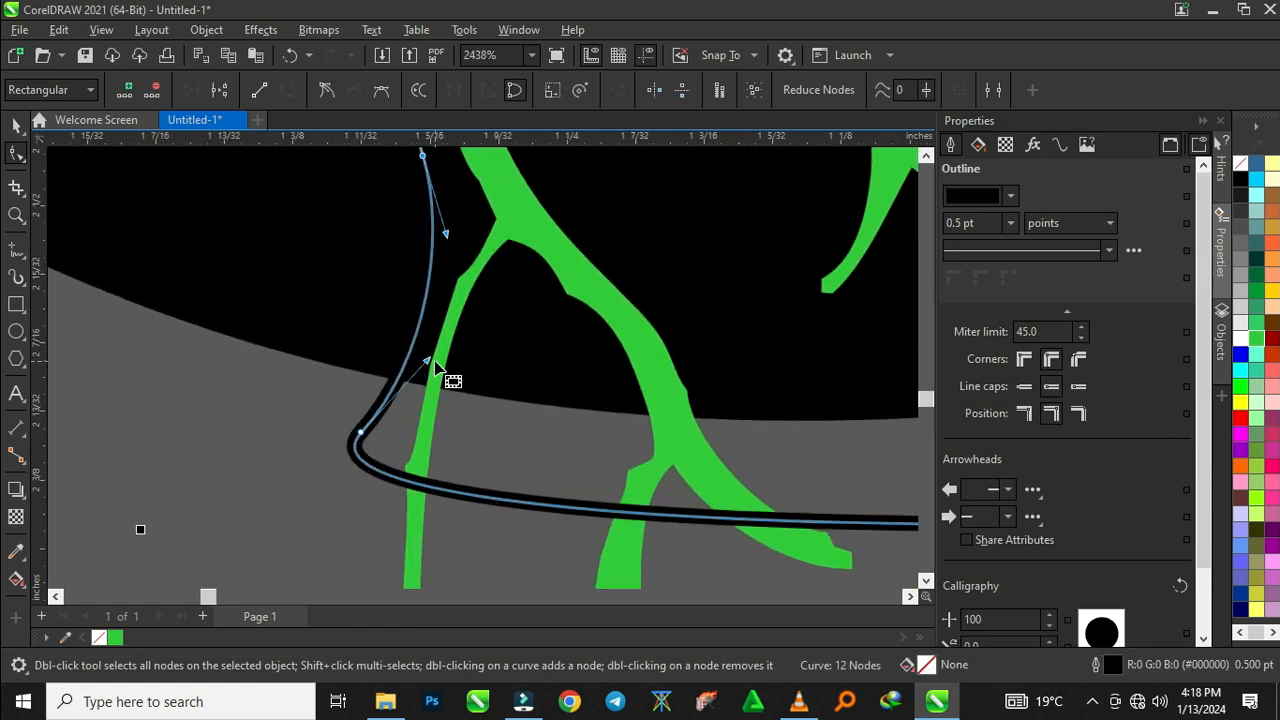
pyautogui.scroll(-5, 285, 450)
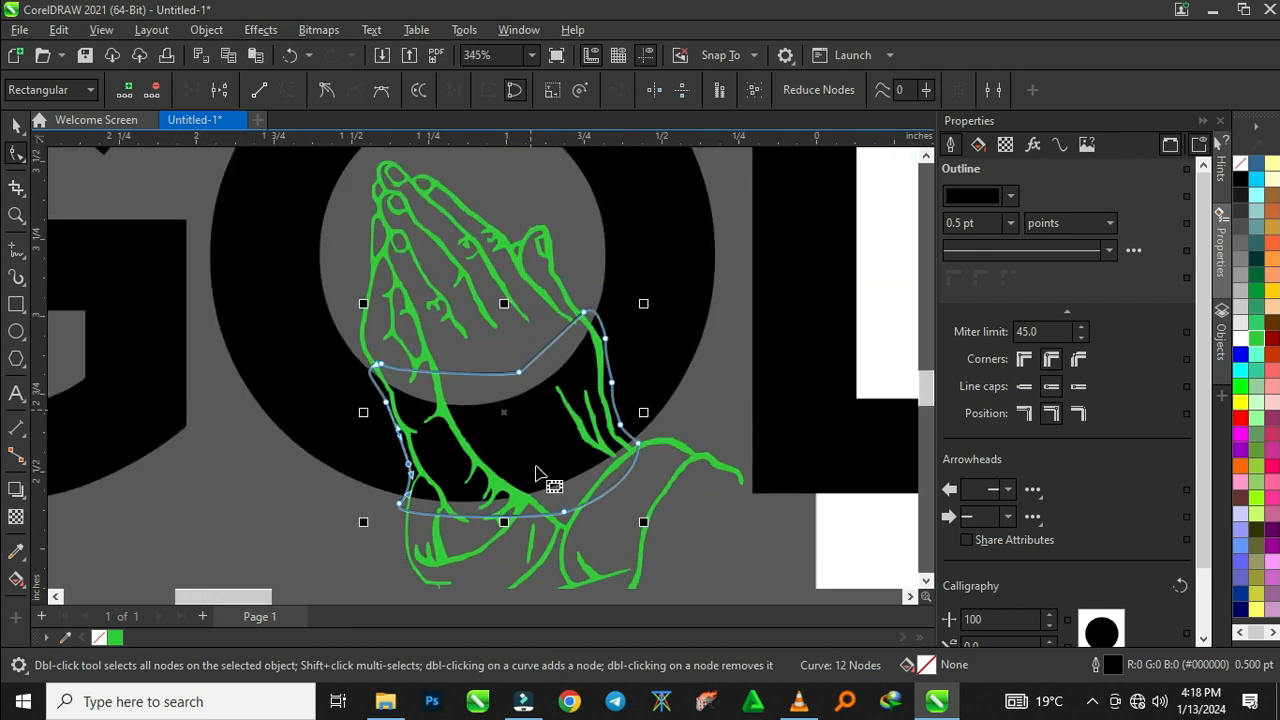
# Cut the freehand wrist shape out of the O of GOD with Simplify and delete the freehand shape
pyautogui.scroll(2, 578, 392)
pyautogui.scroll(-2, 520, 380)
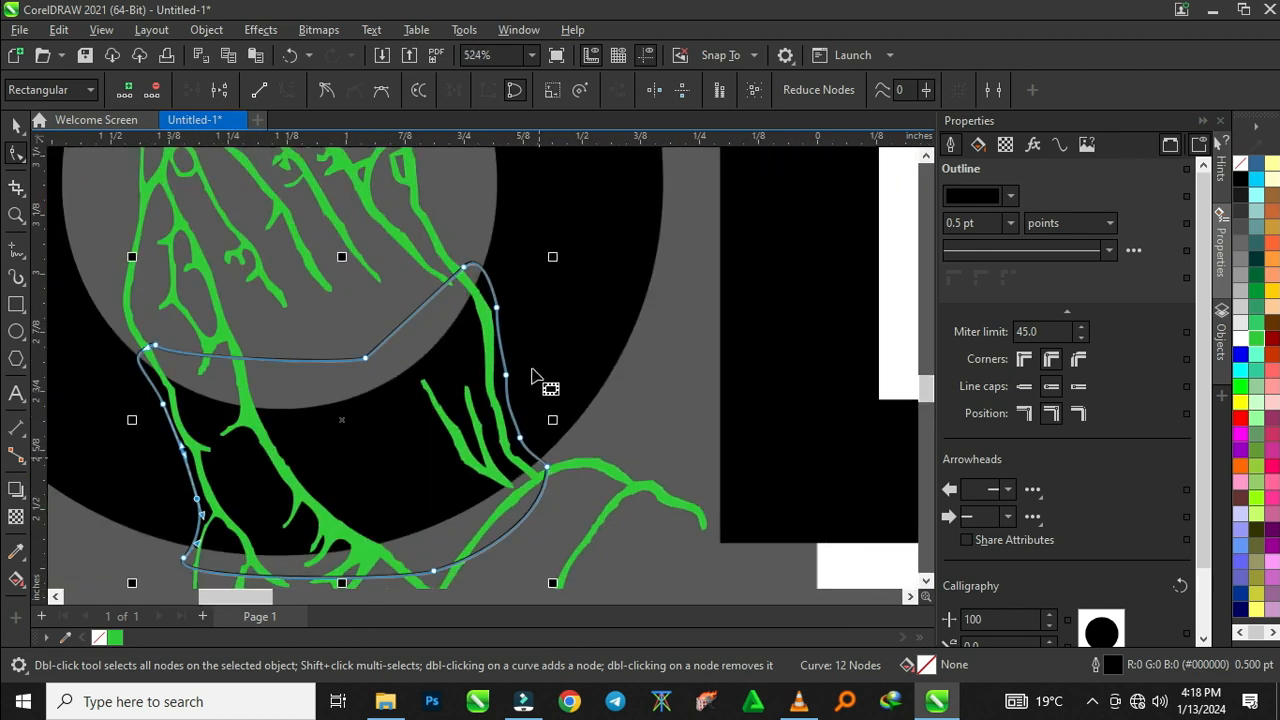
pyautogui.click(14, 125)
pyautogui.scroll(-1, 335, 365)
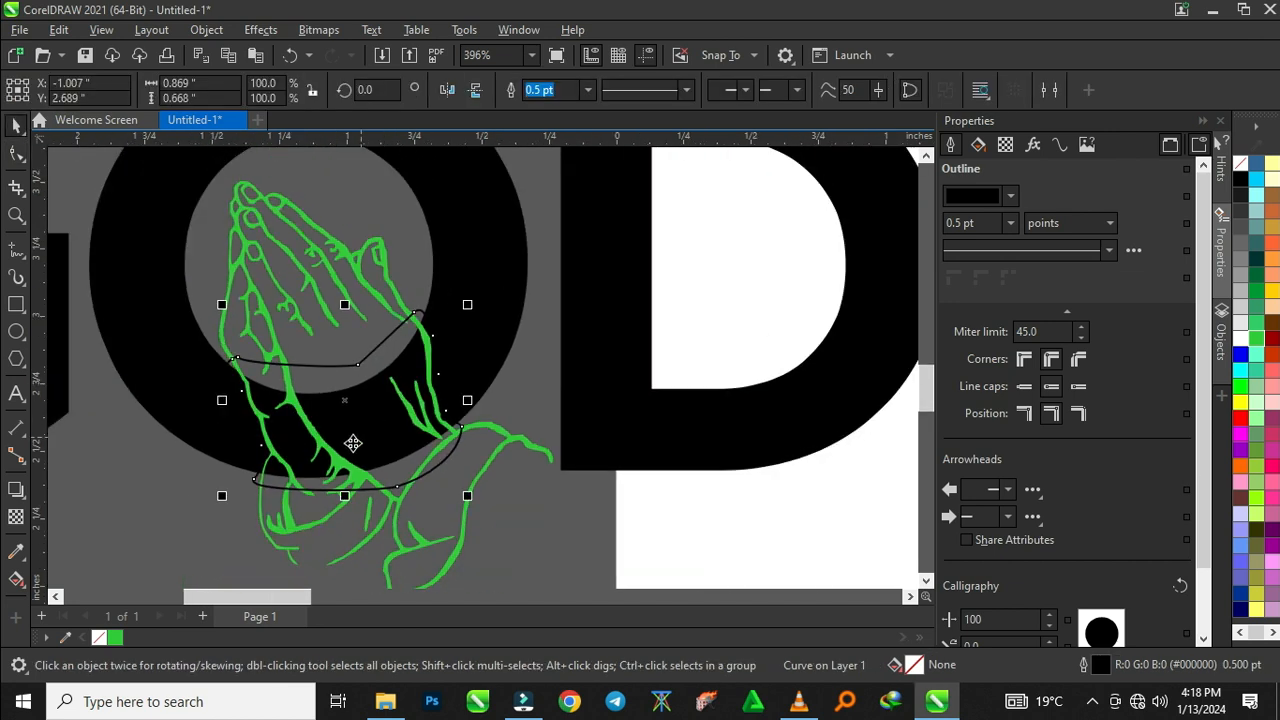
pyautogui.press('Escape')
pyautogui.click(389, 418)
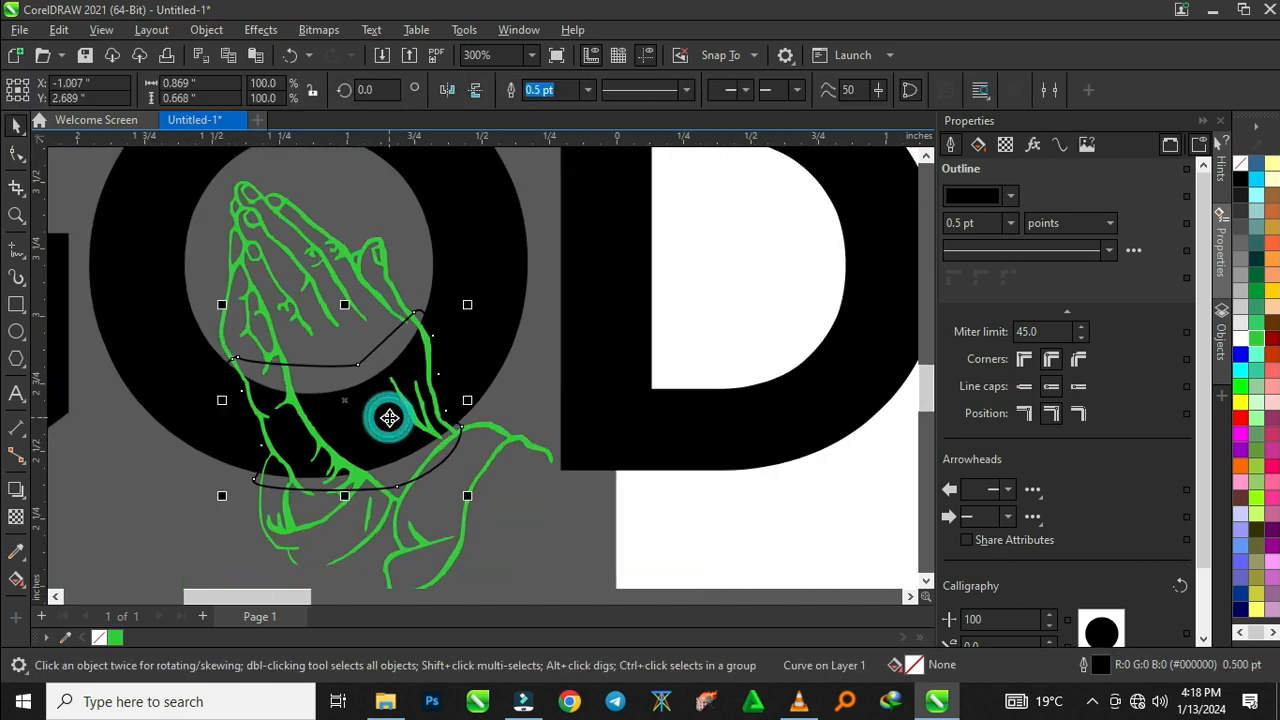
pyautogui.keyDown('shift'); pyautogui.click(496, 240); pyautogui.keyUp('shift')
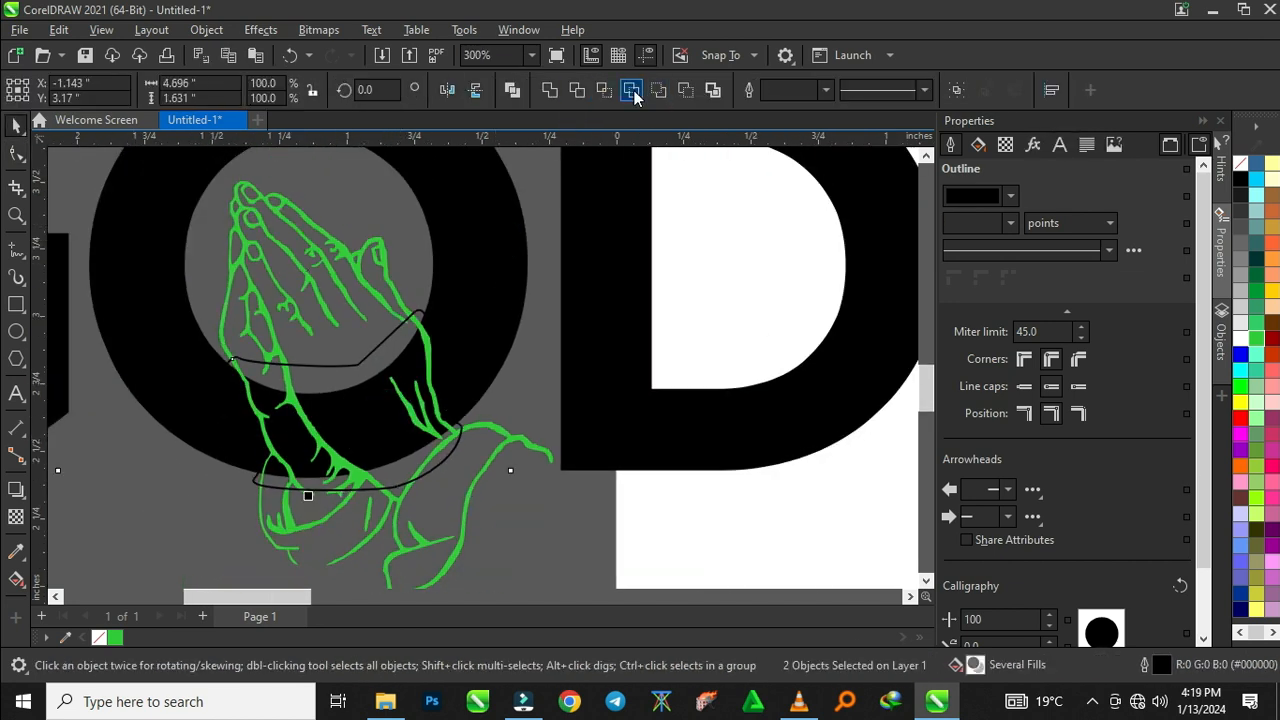
pyautogui.click(631, 90)
pyautogui.click(212, 489)
pyautogui.click(372, 413)
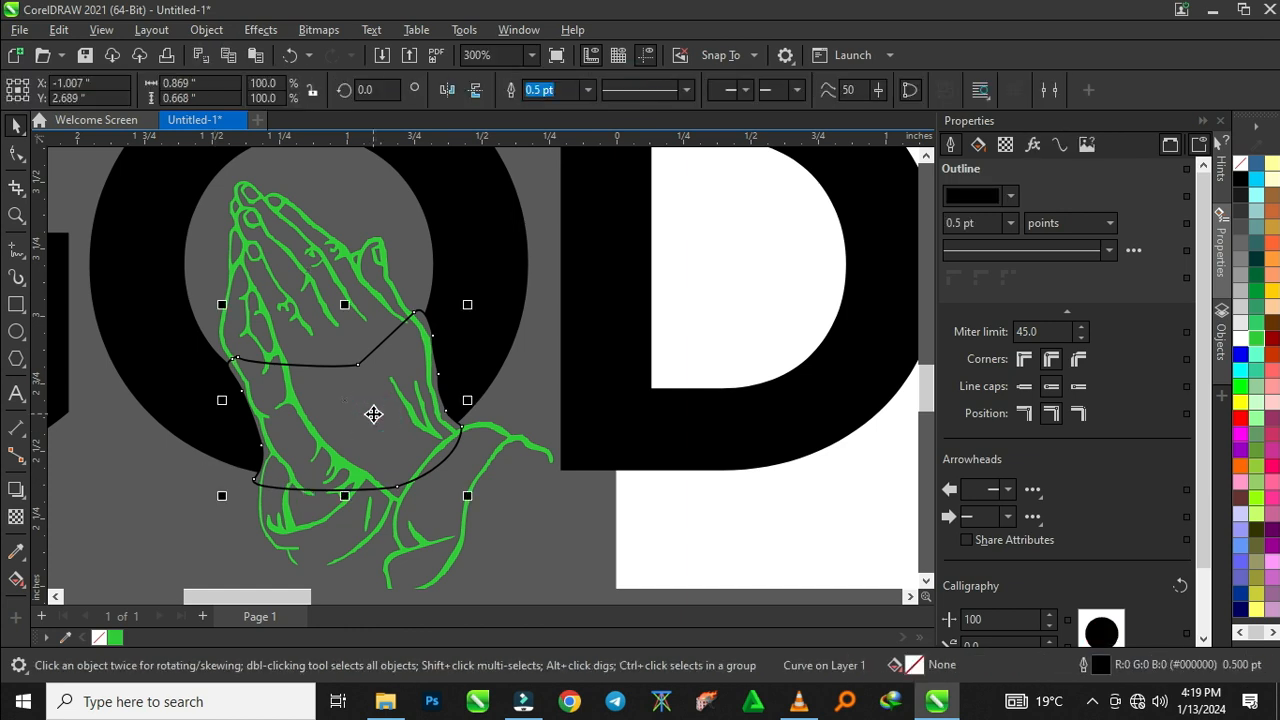
pyautogui.press('Escape')
pyautogui.scroll(-4, 401, 408)
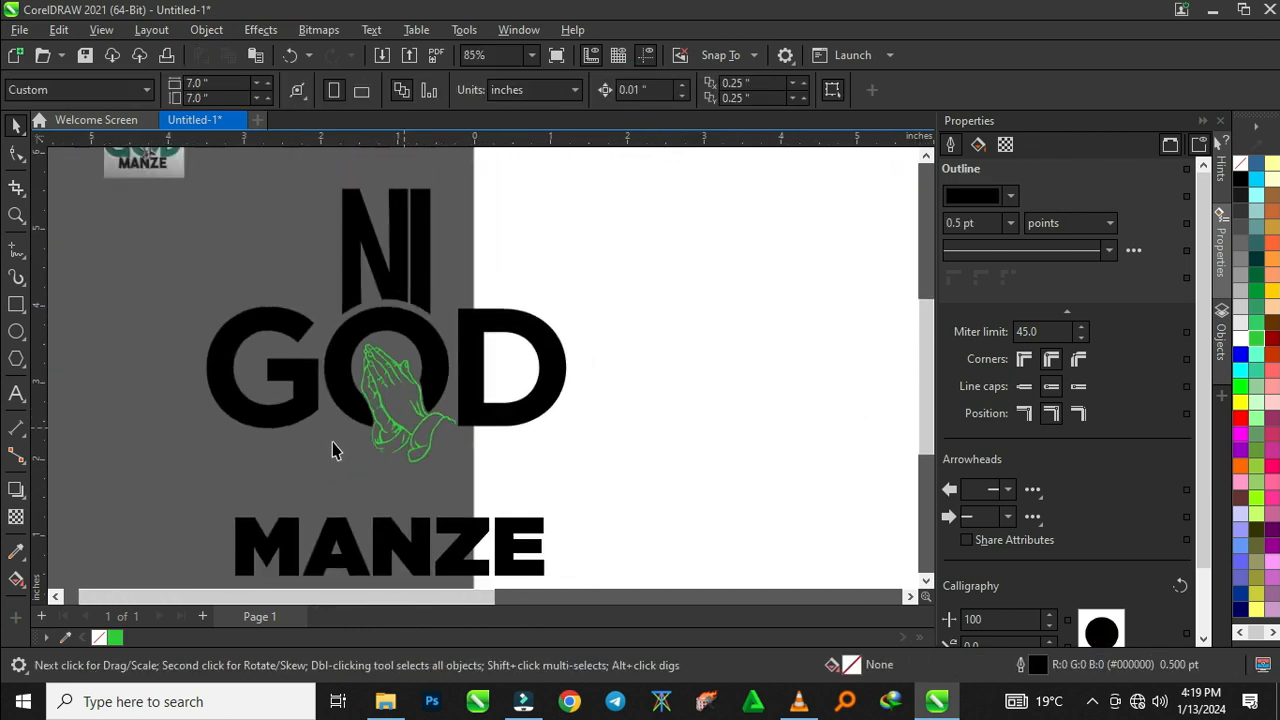
# Scale the praying hands to about 1.18 by 1.47 inches, keeping them fitted over the gap in the O
pyautogui.scroll(3, 375, 392)
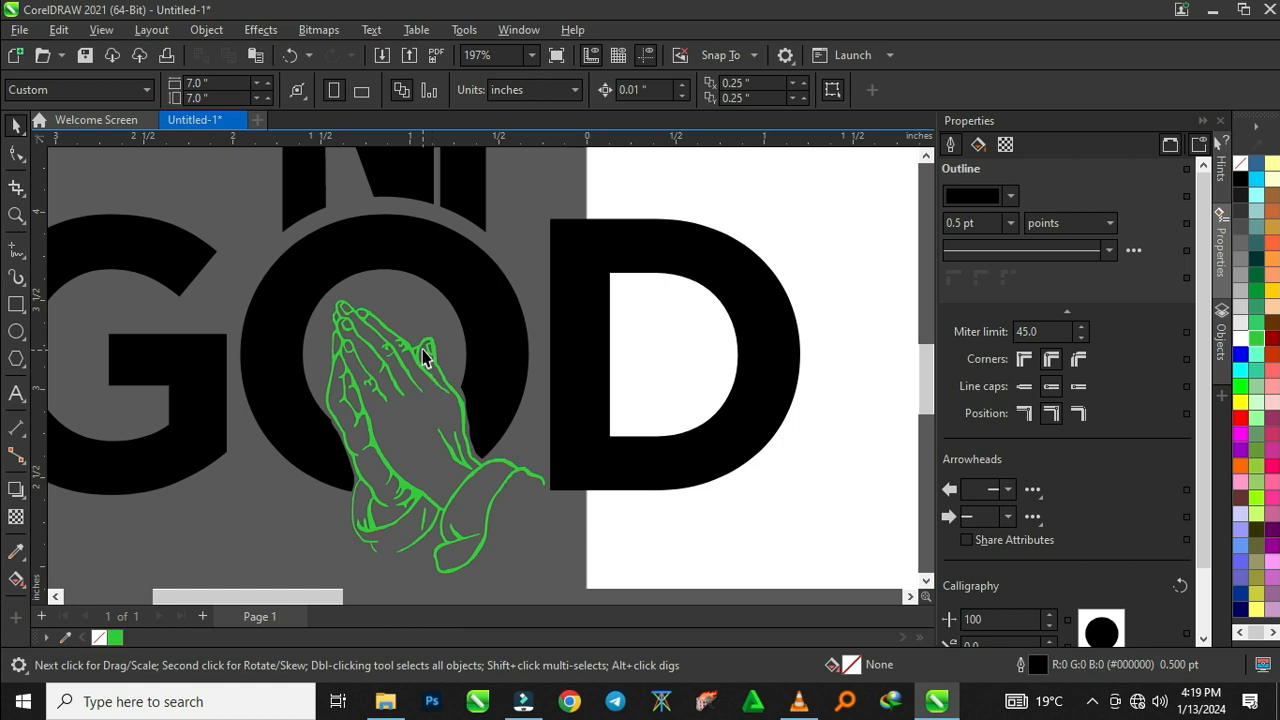
pyautogui.click(424, 357)
pyautogui.moveTo(546, 585); pyautogui.dragTo(545, 590)
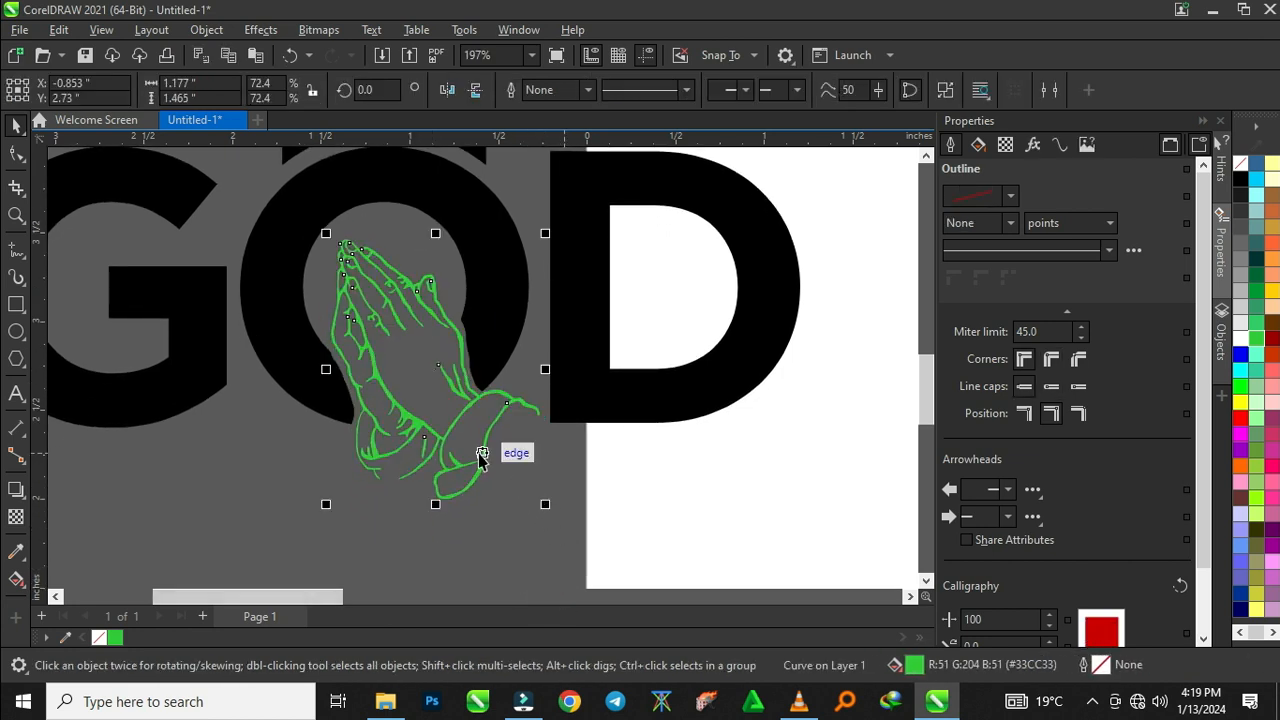
pyautogui.press('Left')
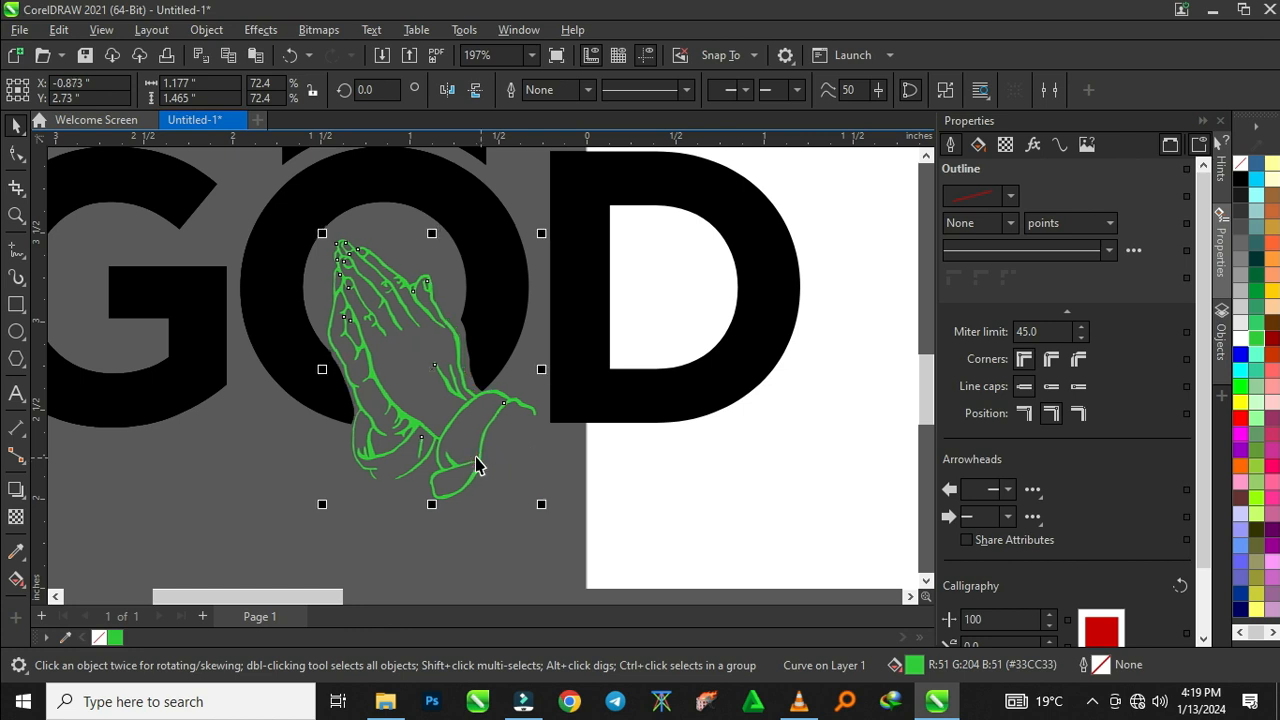
pyautogui.press('Right')
# Fill the praying hands with black and deselect them
pyautogui.scroll(-3, 475, 463)
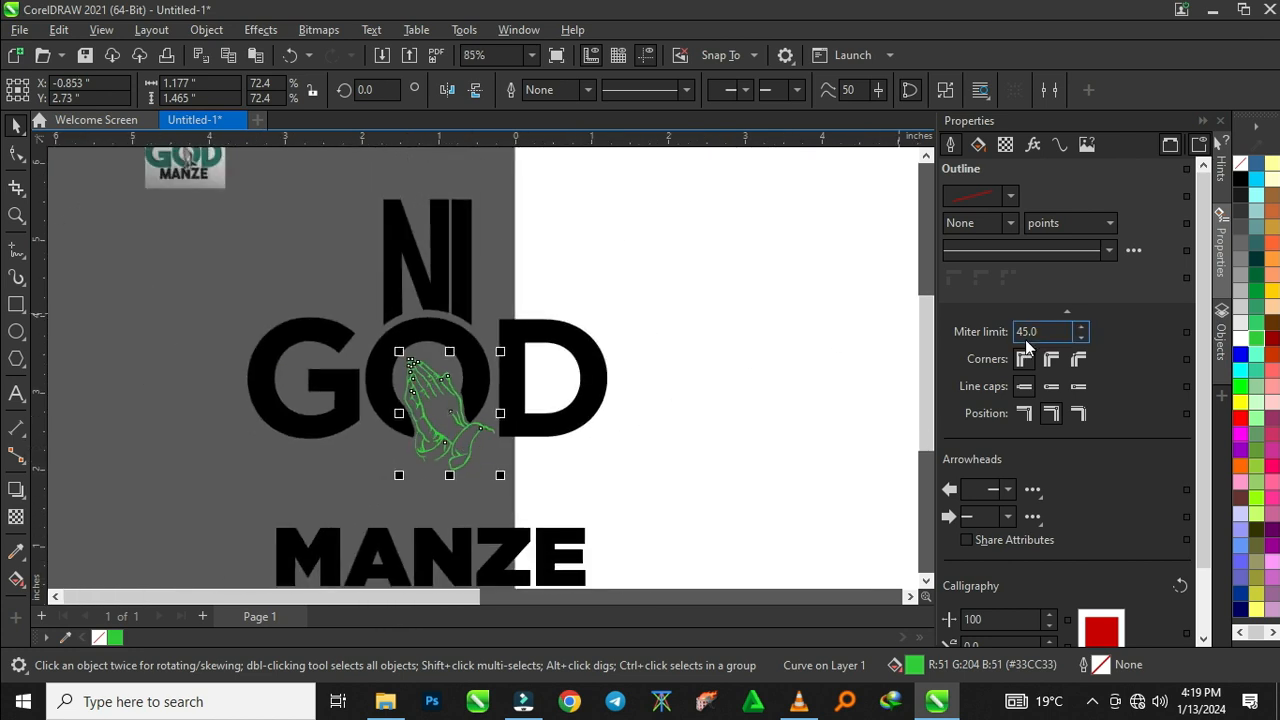
pyautogui.click(1240, 178)
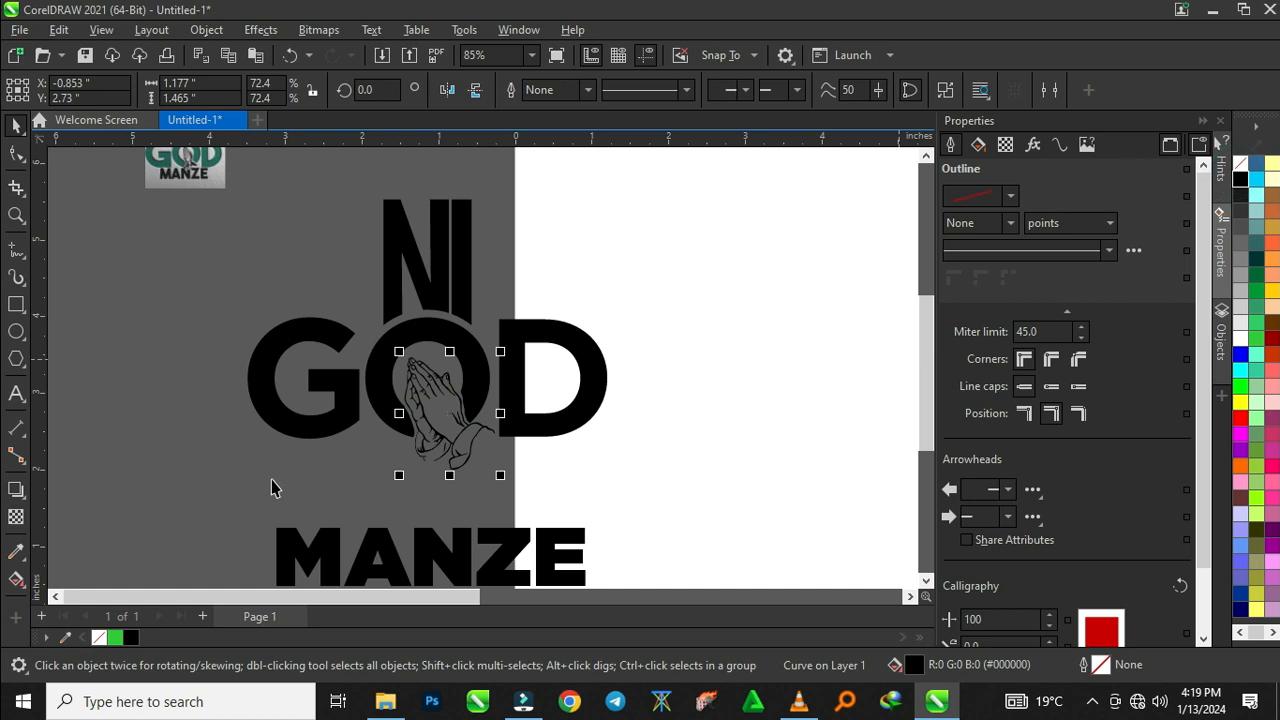
pyautogui.click(271, 484)
# Move the MANZE text up close beneath the praying hands, roughly centred under GOD
pyautogui.scroll(-2, 271, 476)
pyautogui.moveTo(458, 470); pyautogui.dragTo(458, 430)
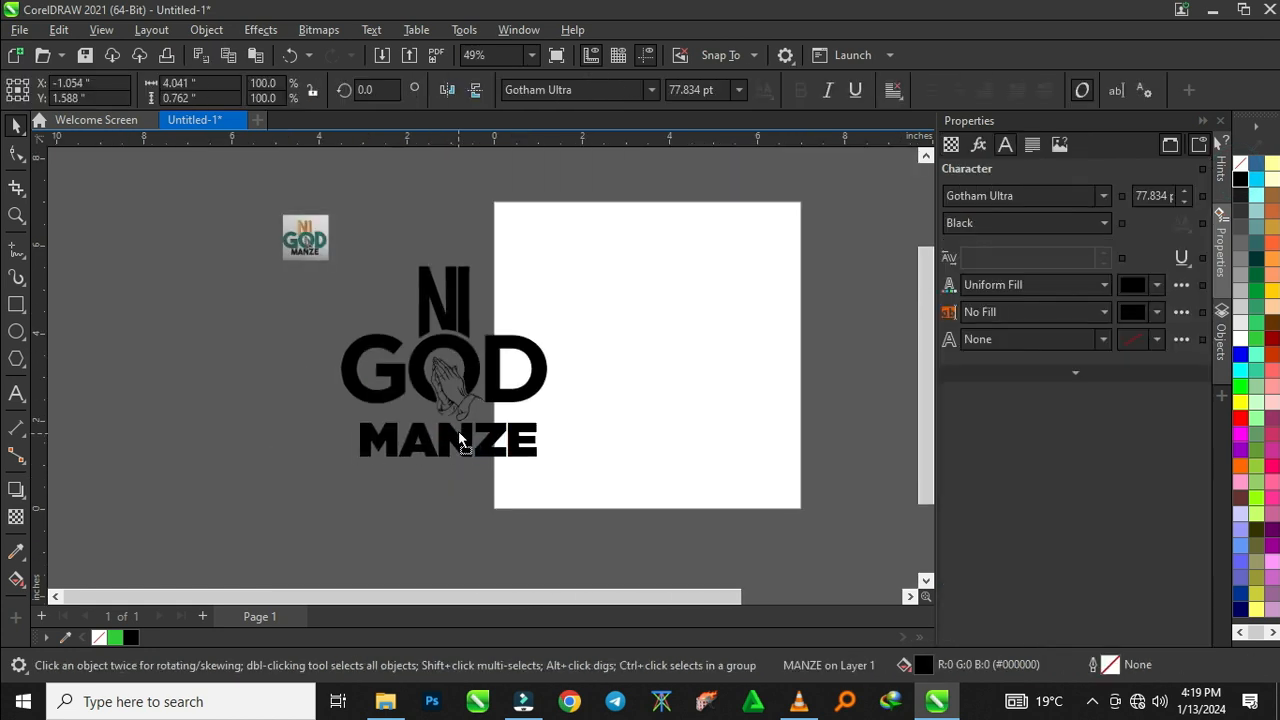
pyautogui.scroll(3, 445, 390)
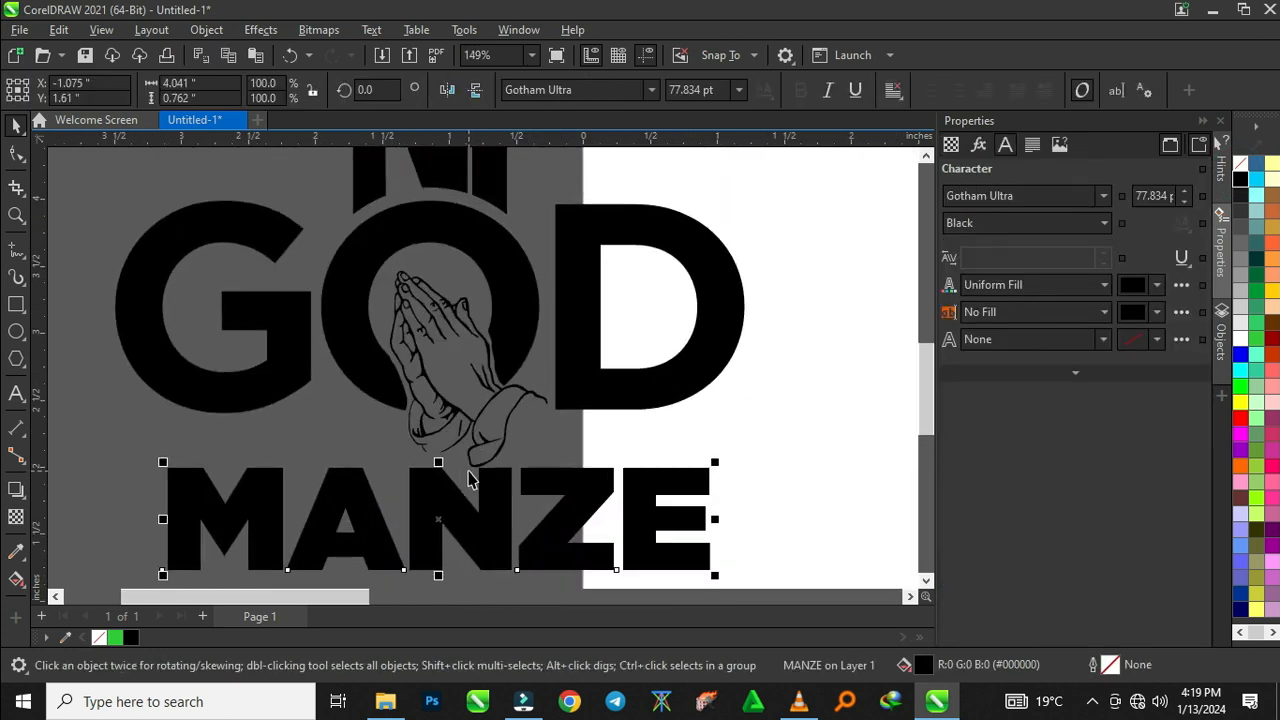
pyautogui.scroll(-1, 470, 480)
pyautogui.moveTo(488, 488); pyautogui.dragTo(485, 497)
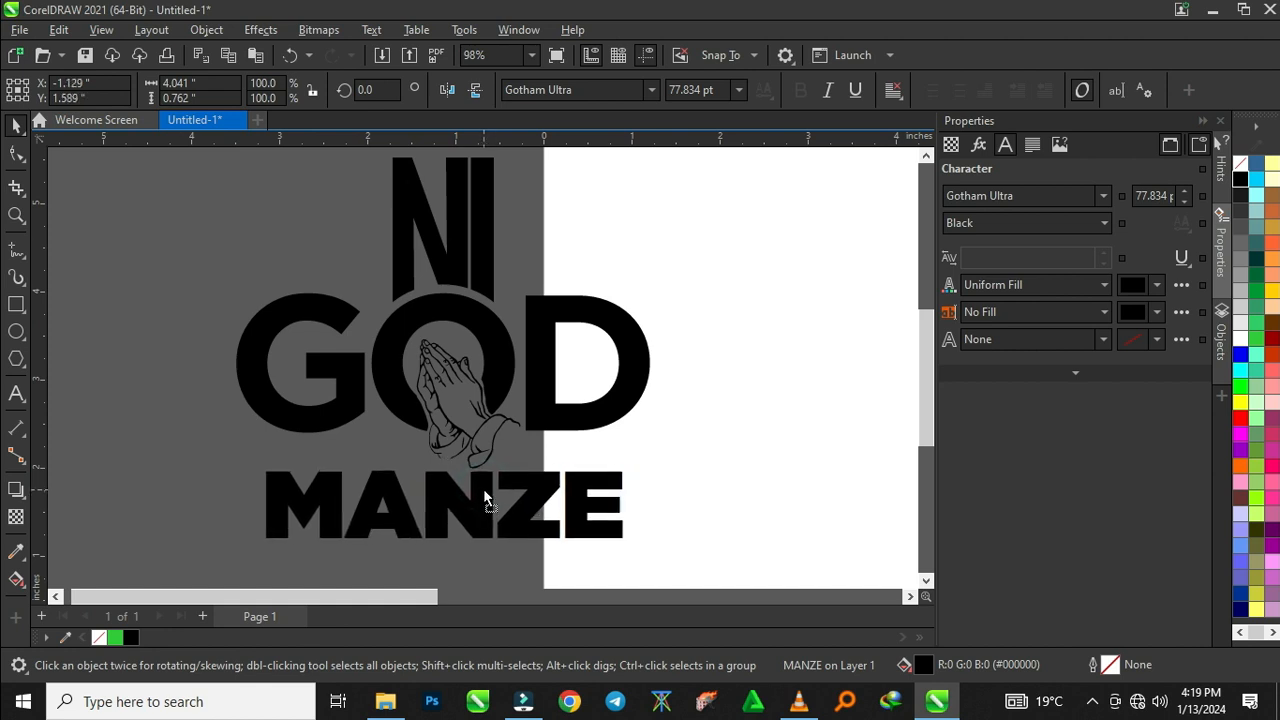
pyautogui.keyDown('shift'); pyautogui.click(546, 418); pyautogui.keyUp('shift')
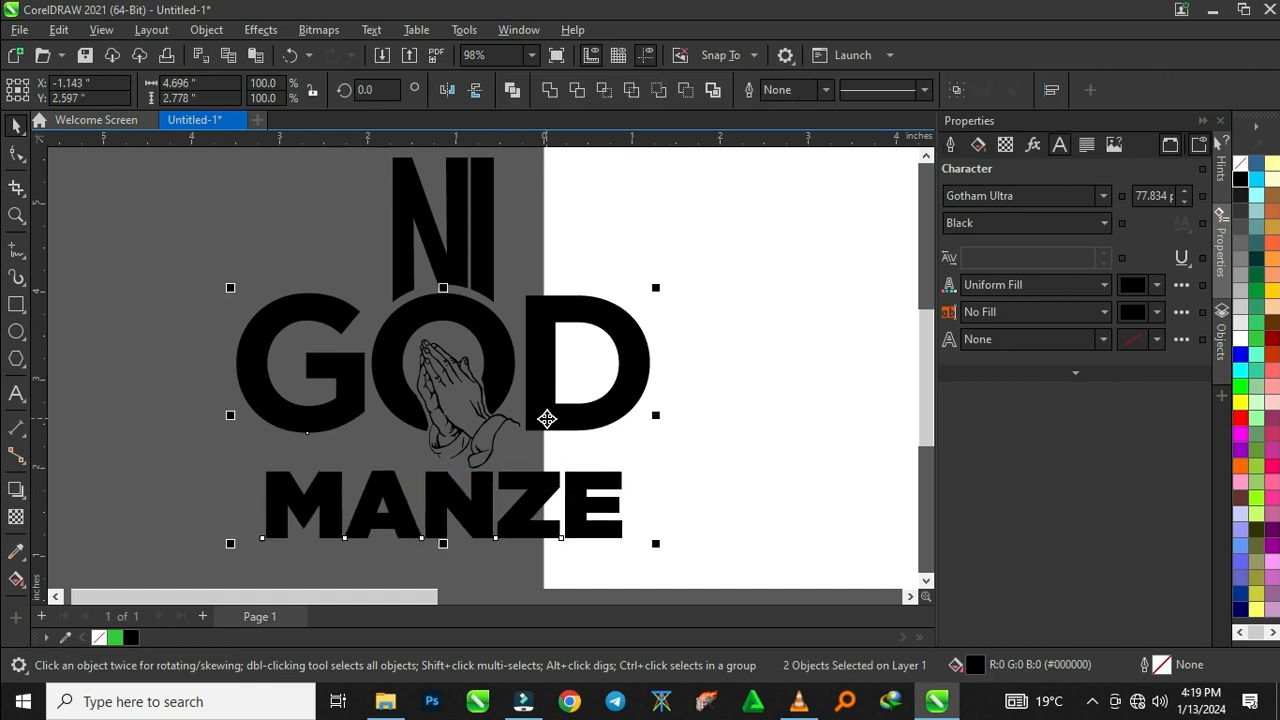
pyautogui.scroll(-1, 545, 415)
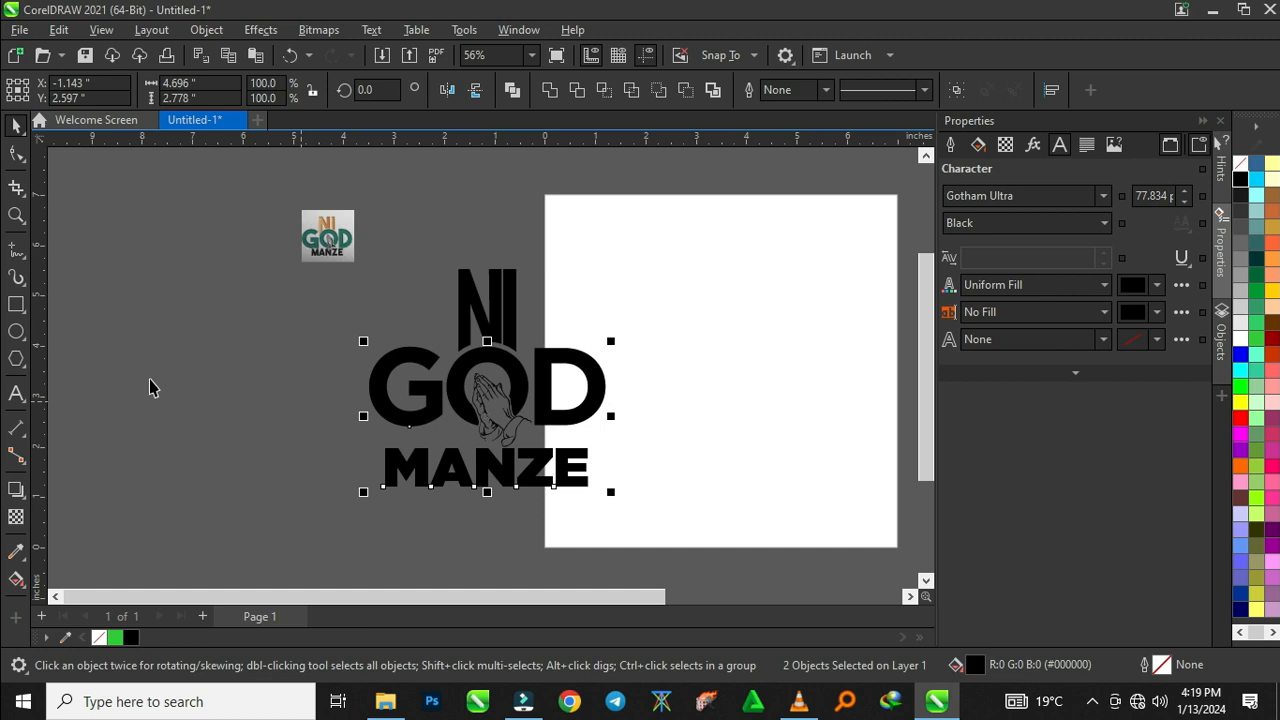
pyautogui.click(149, 386)
# Compare the lettering with the small NI GOD MANZE reference image and delete that image
pyautogui.scroll(2, 465, 240)
pyautogui.scroll(-2, 465, 240)
pyautogui.scroll(1, 465, 343)
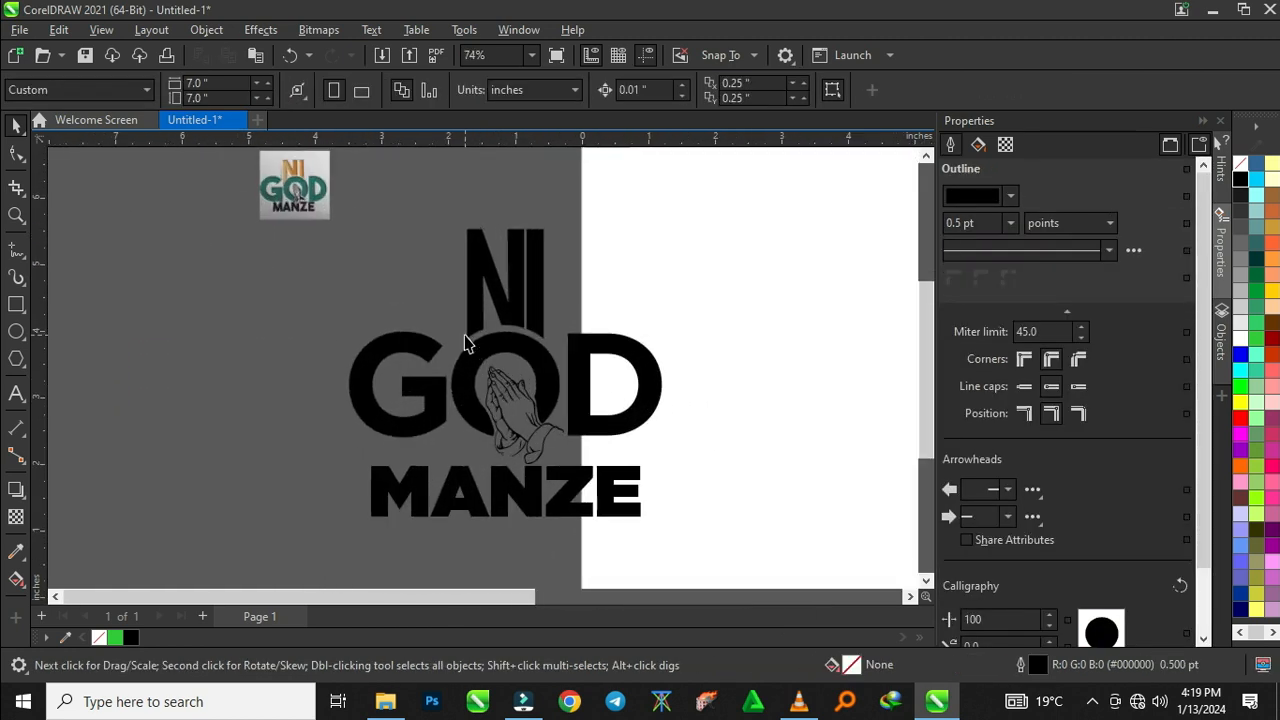
pyautogui.scroll(-1, 465, 343)
pyautogui.scroll(1, 481, 327)
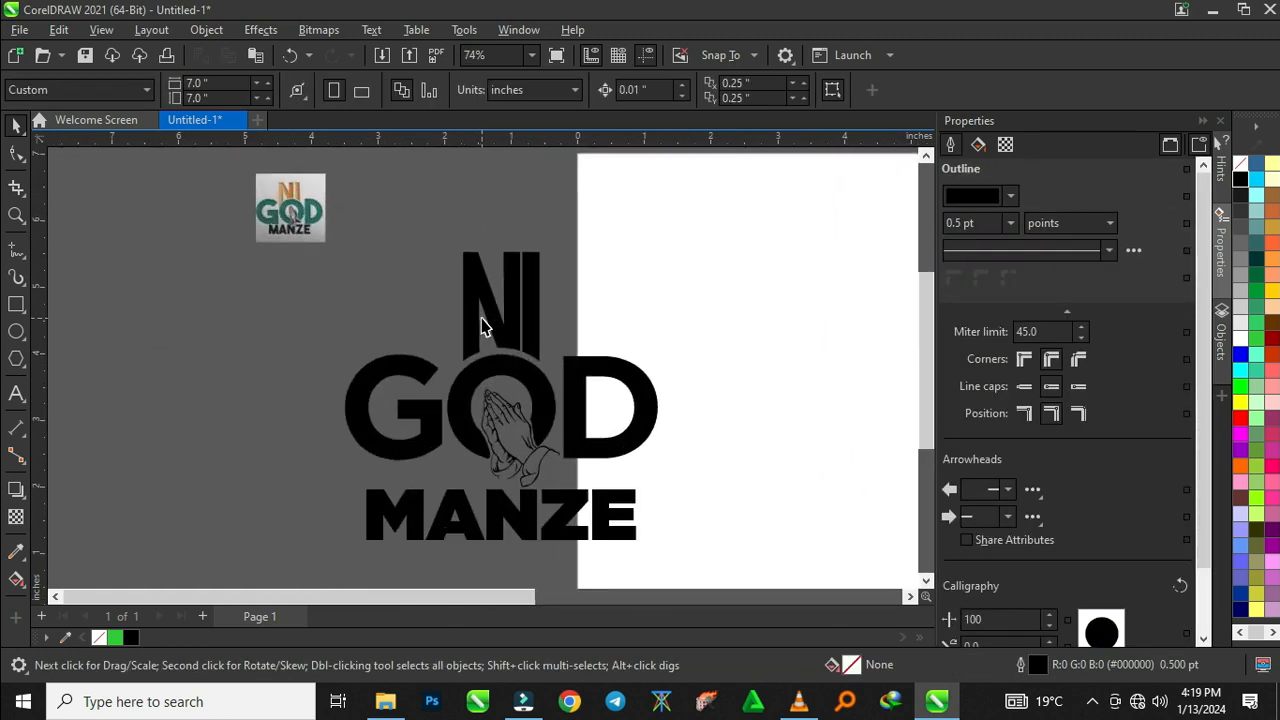
pyautogui.scroll(-2, 481, 327)
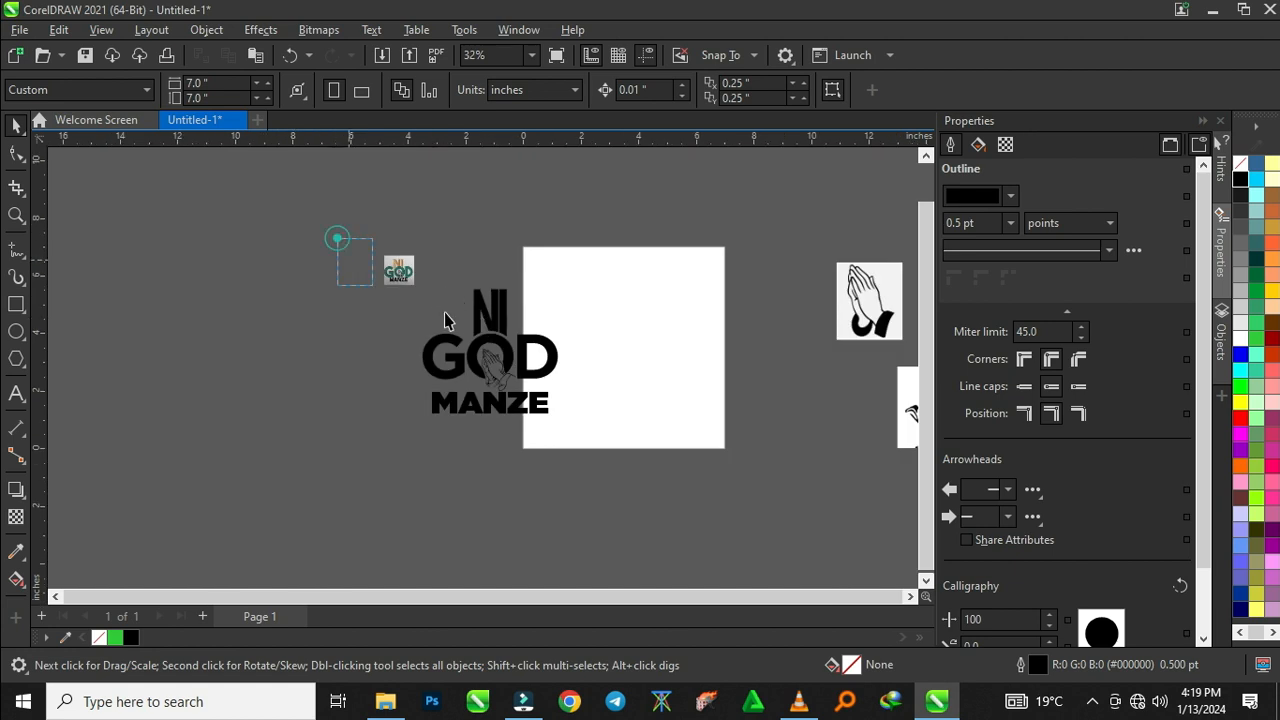
pyautogui.click(399, 271)
pyautogui.scroll(5, 410, 278)
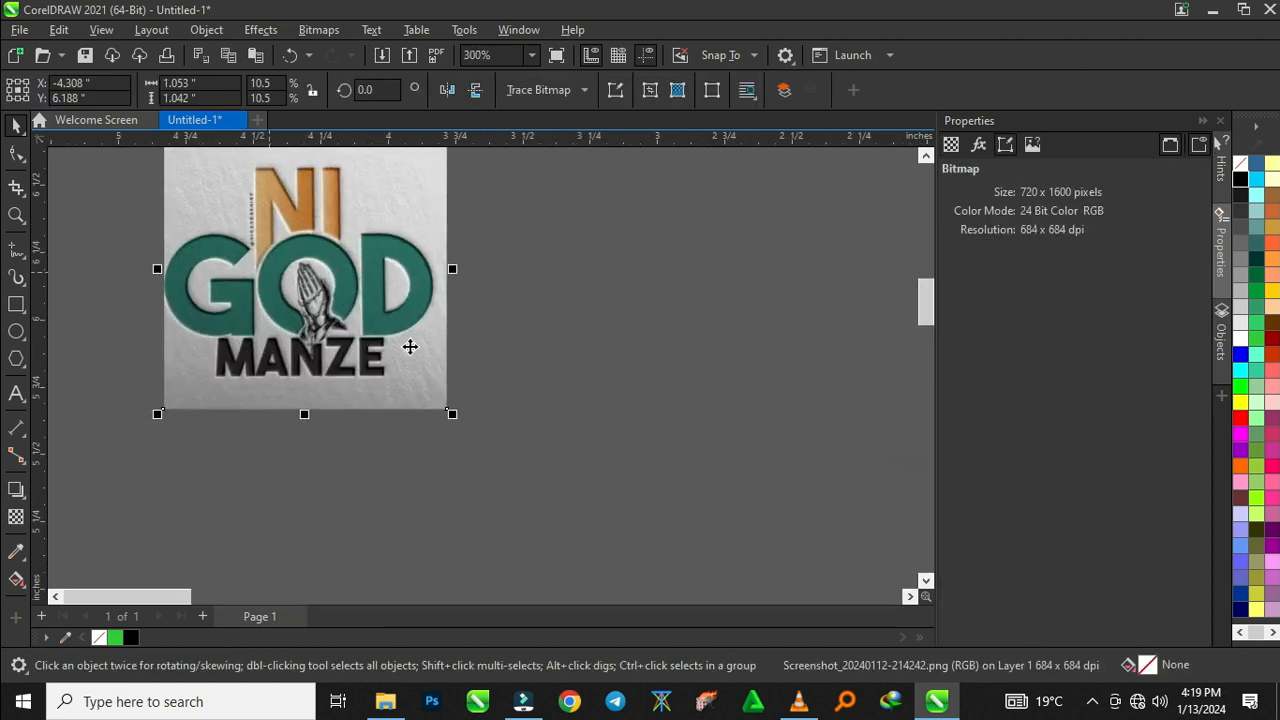
pyautogui.scroll(-3, 410, 346)
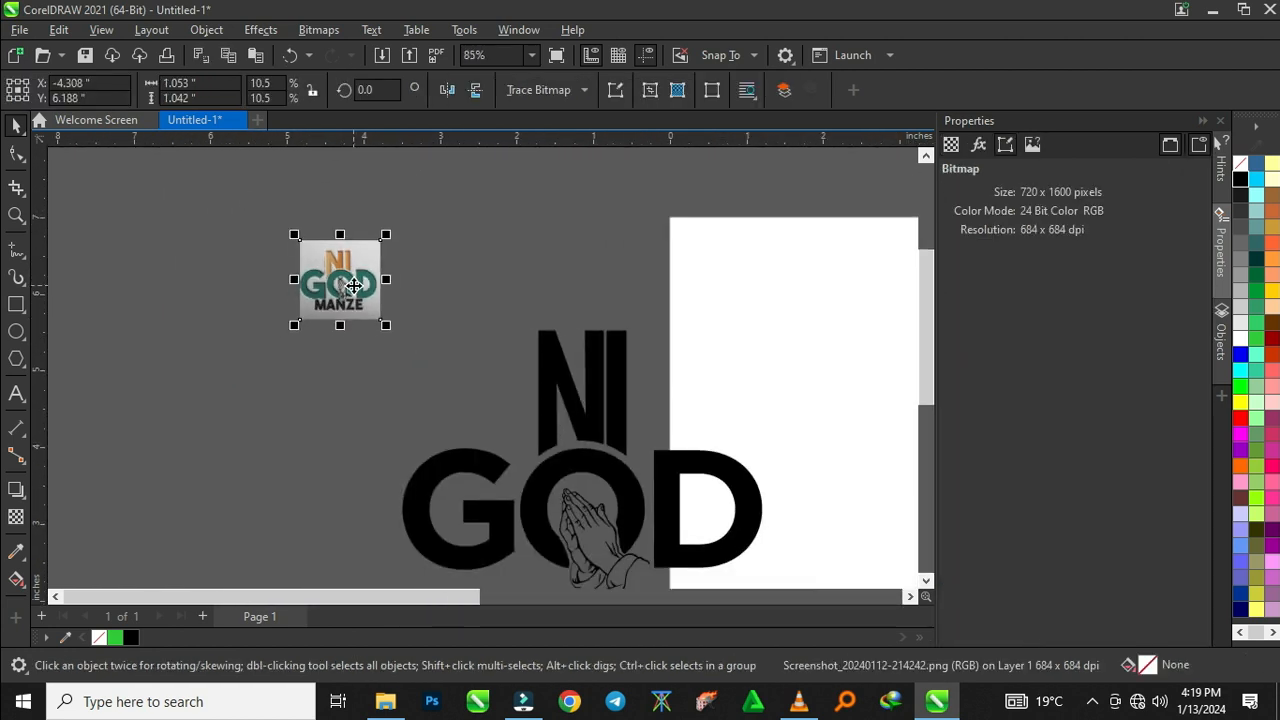
pyautogui.press('Delete')
# Scale the MANZE text down from its centre to about 3.46 by 0.65 inches and deselect it
pyautogui.scroll(-2, 540, 360)
pyautogui.scroll(4, 535, 355)
pyautogui.scroll(-5, 530, 342)
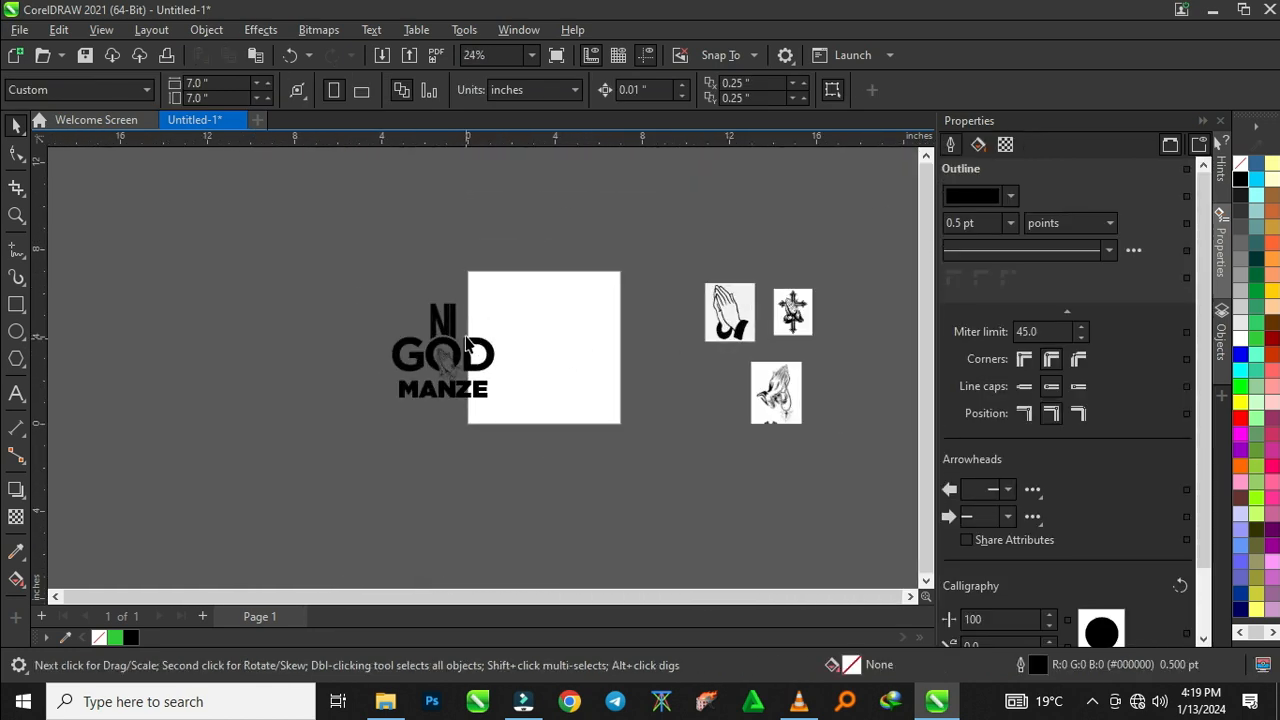
pyautogui.scroll(4, 466, 343)
pyautogui.scroll(-1, 441, 346)
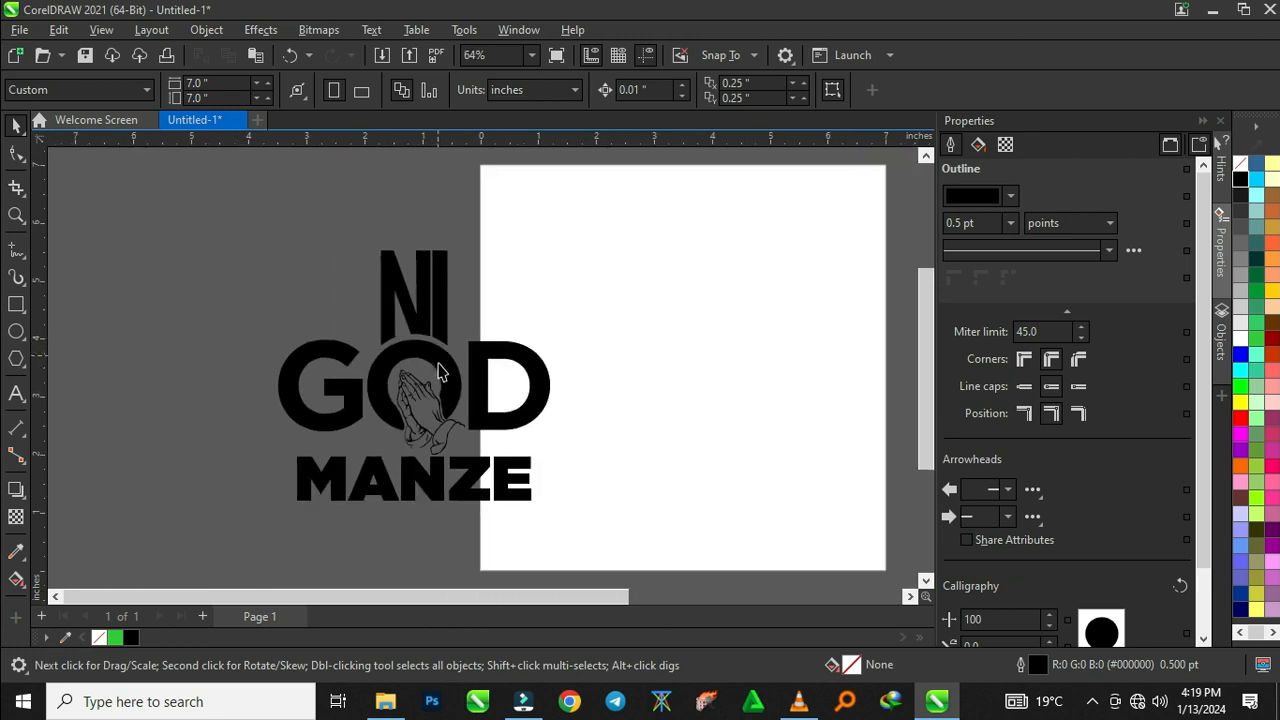
pyautogui.click(452, 490)
pyautogui.moveTo(537, 510); pyautogui.dragTo(486, 514)
pyautogui.click(232, 445)
pyautogui.scroll(2, 436, 490)
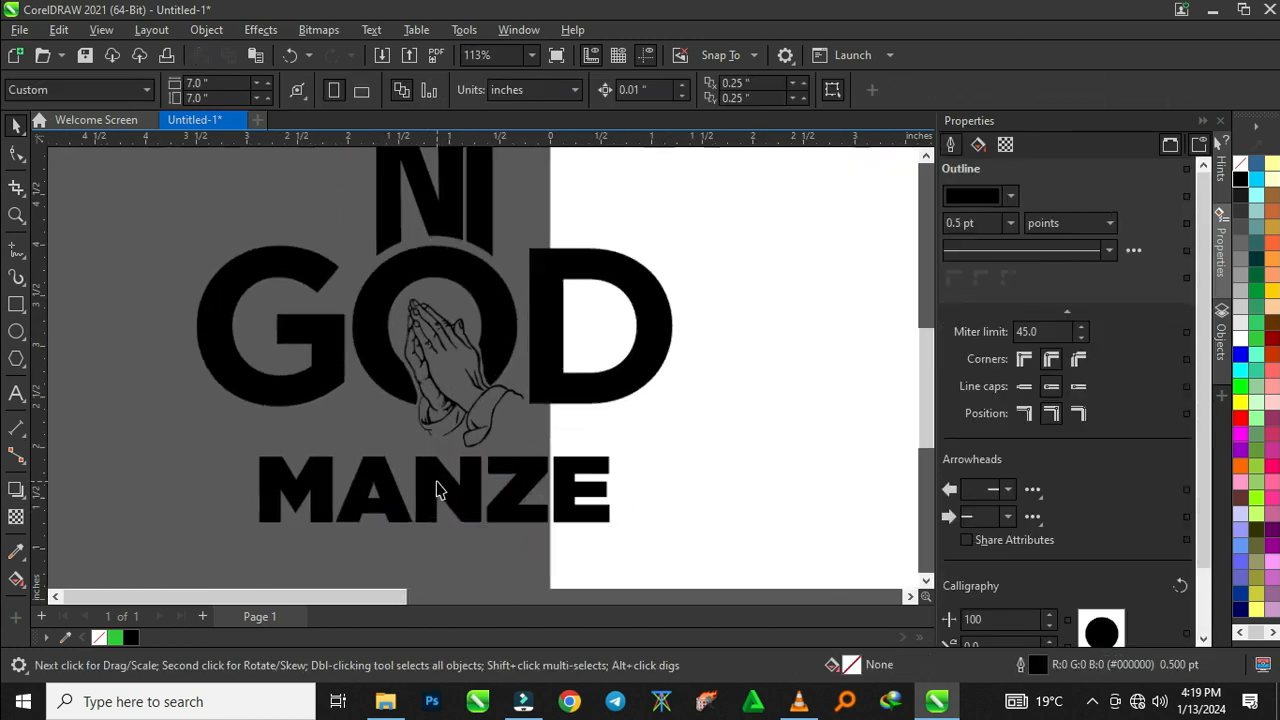
# Nudge NI slightly up away from GOD and move MANZE slightly closer beneath GOD
pyautogui.click(436, 490)
pyautogui.scroll(-1, 436, 490)
pyautogui.click(453, 268)
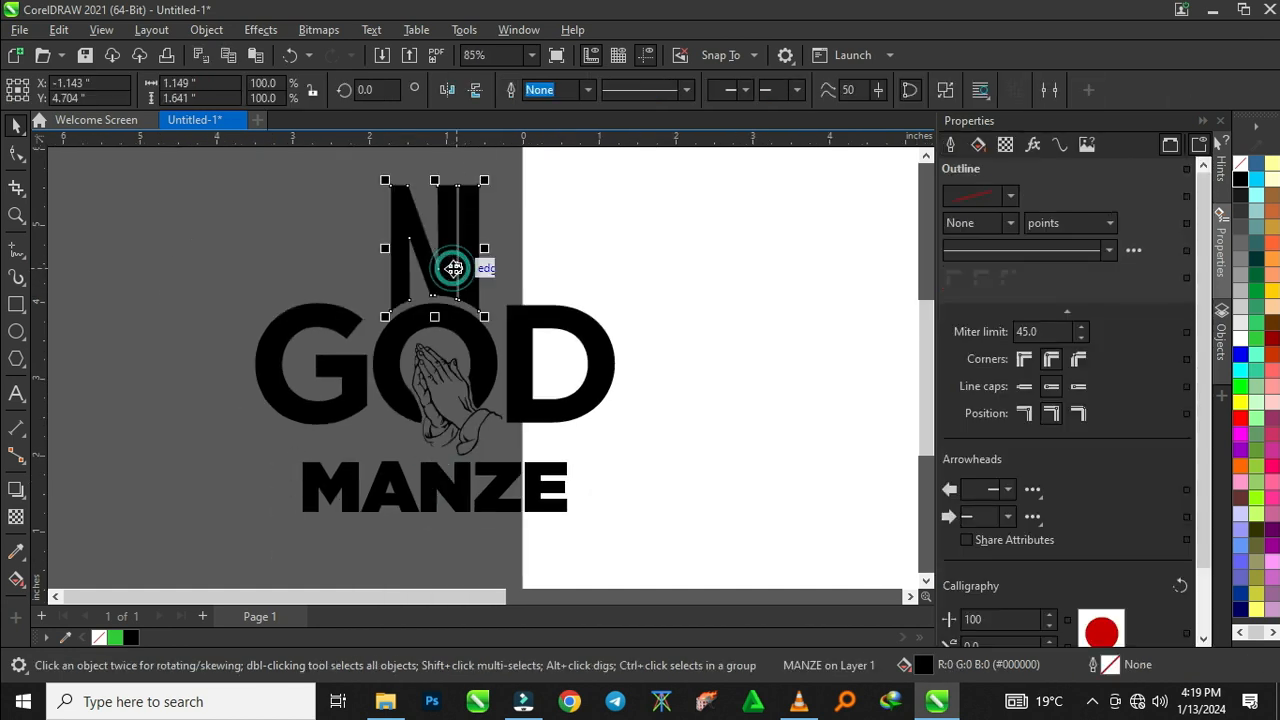
pyautogui.press('Up')
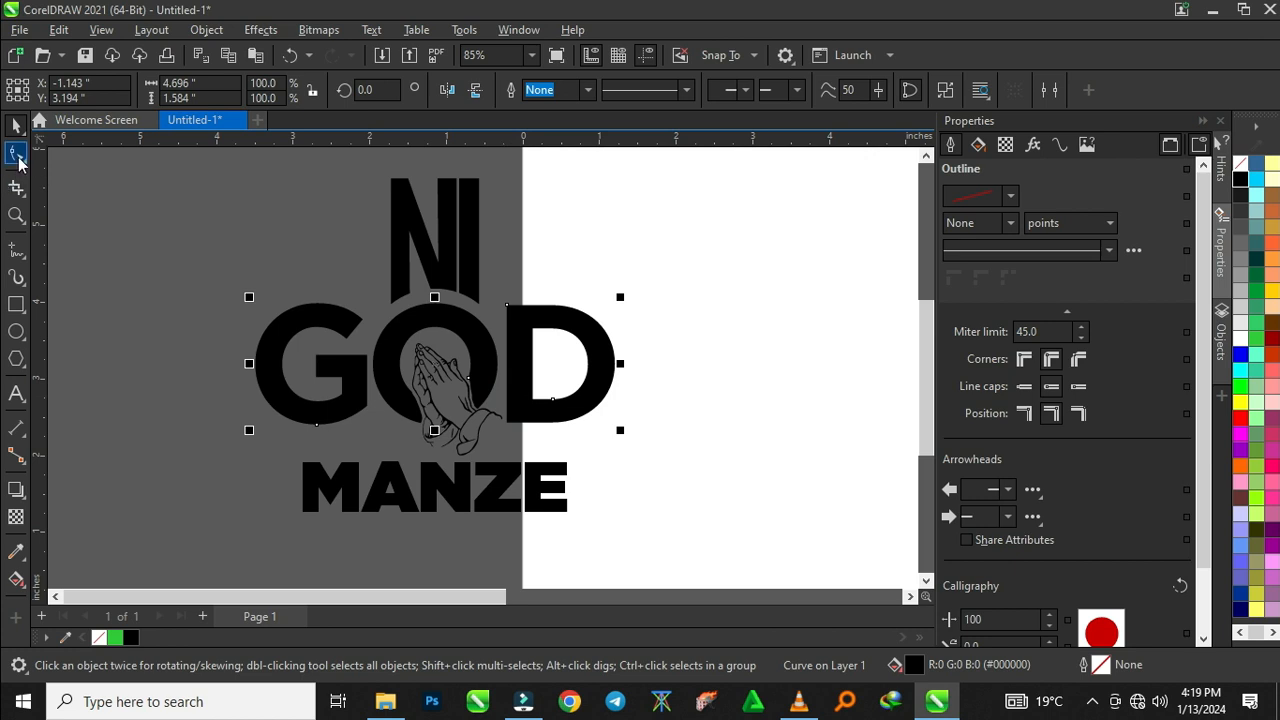
pyautogui.click(17, 155)
pyautogui.click(10, 128)
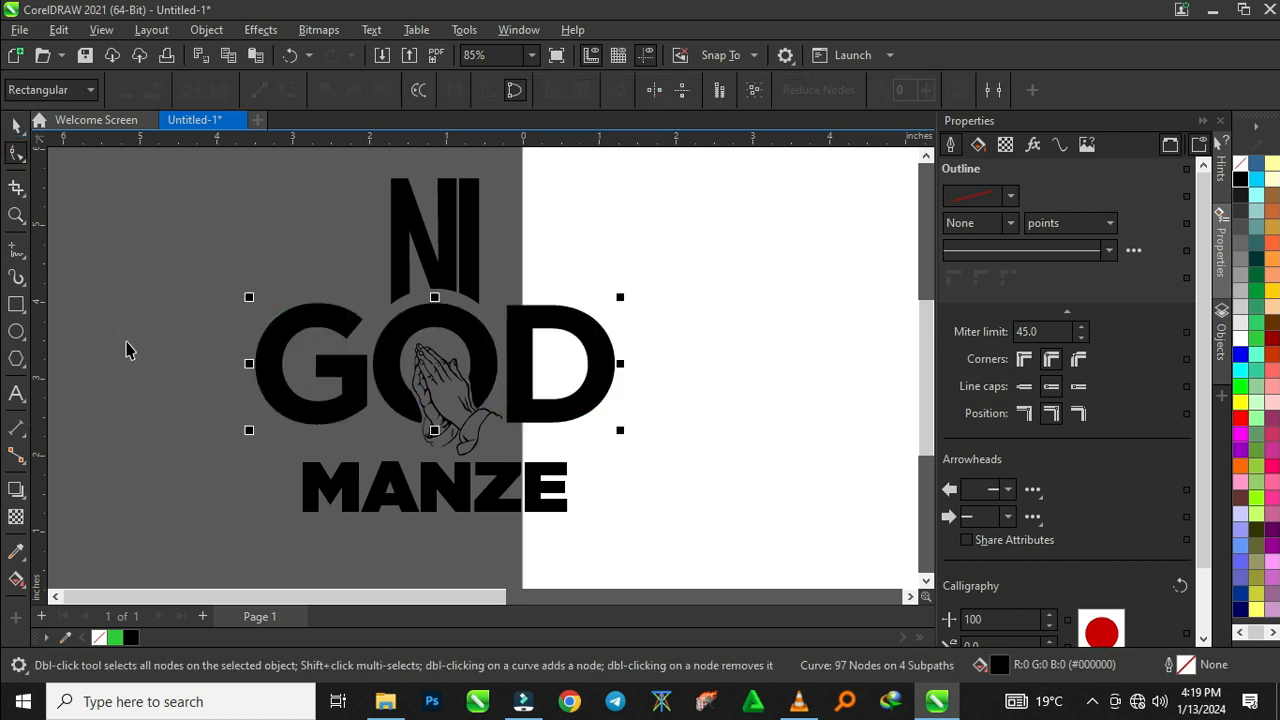
pyautogui.click(126, 346)
pyautogui.moveTo(447, 493); pyautogui.dragTo(446, 487)
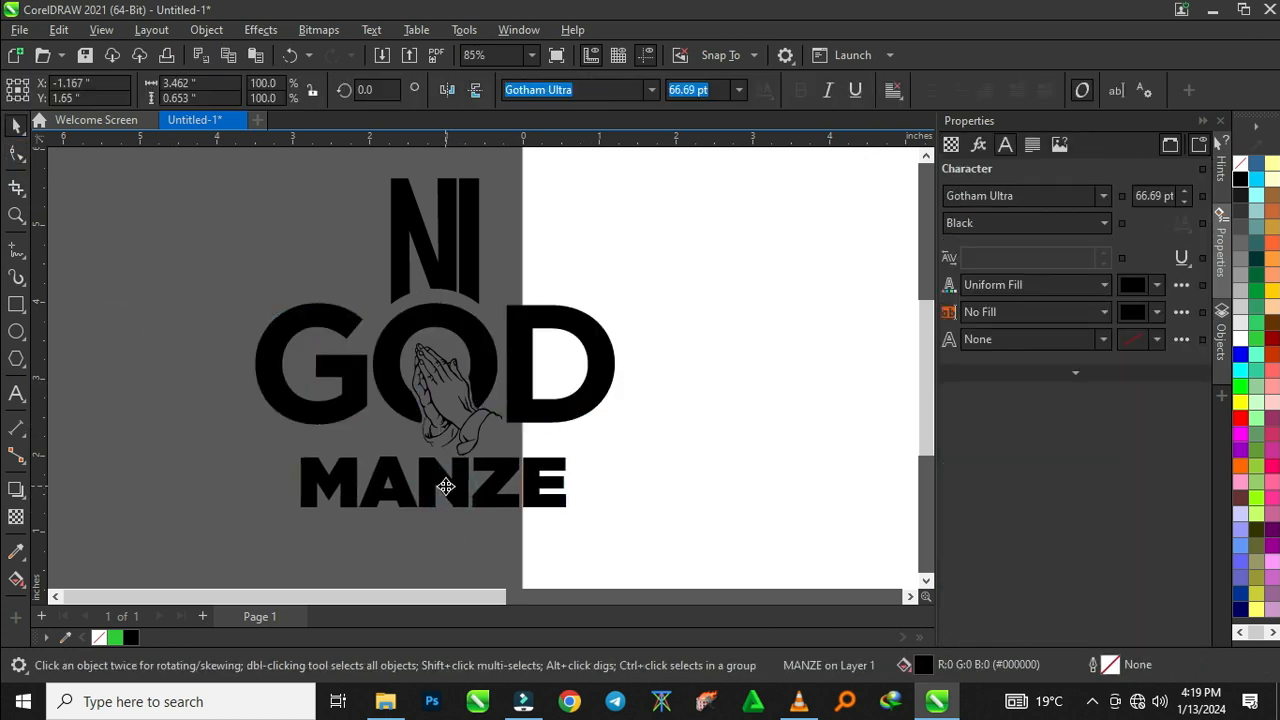
# Break the GOD lettering curve apart into separate objects and deselect them
pyautogui.click(377, 365)
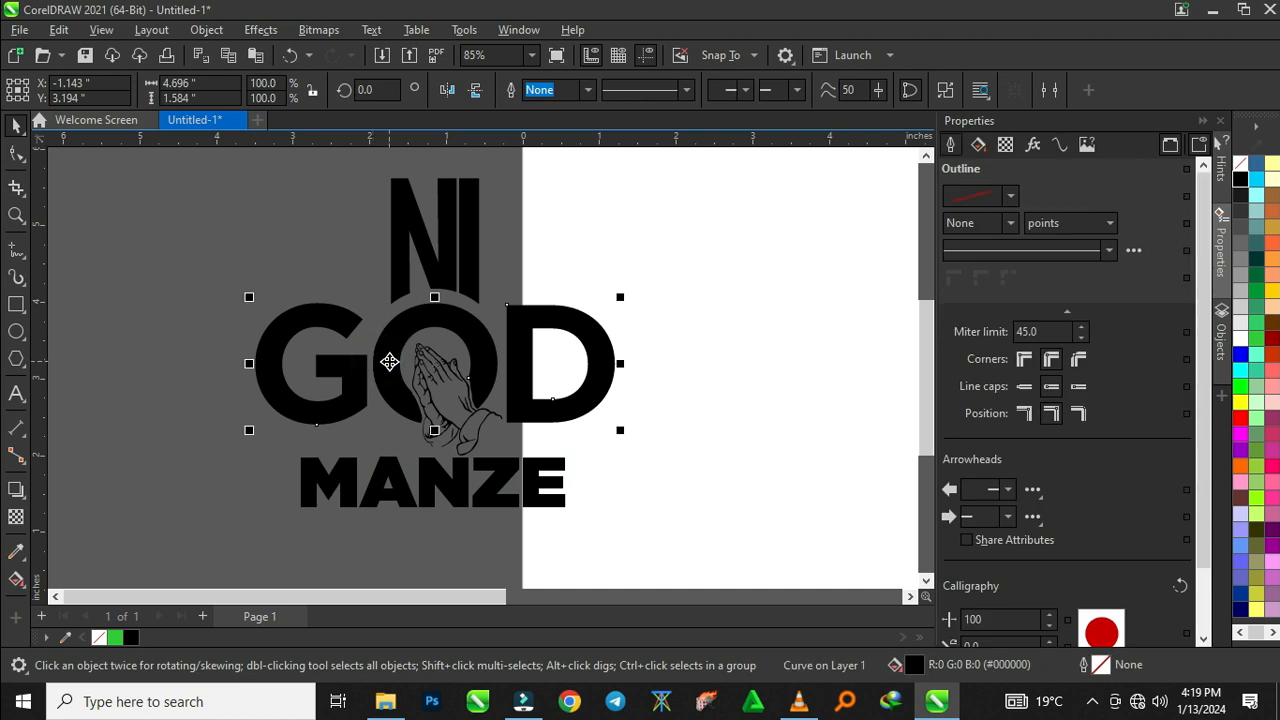
pyautogui.hotkey('ctrl', 'k')
pyautogui.click(120, 423)
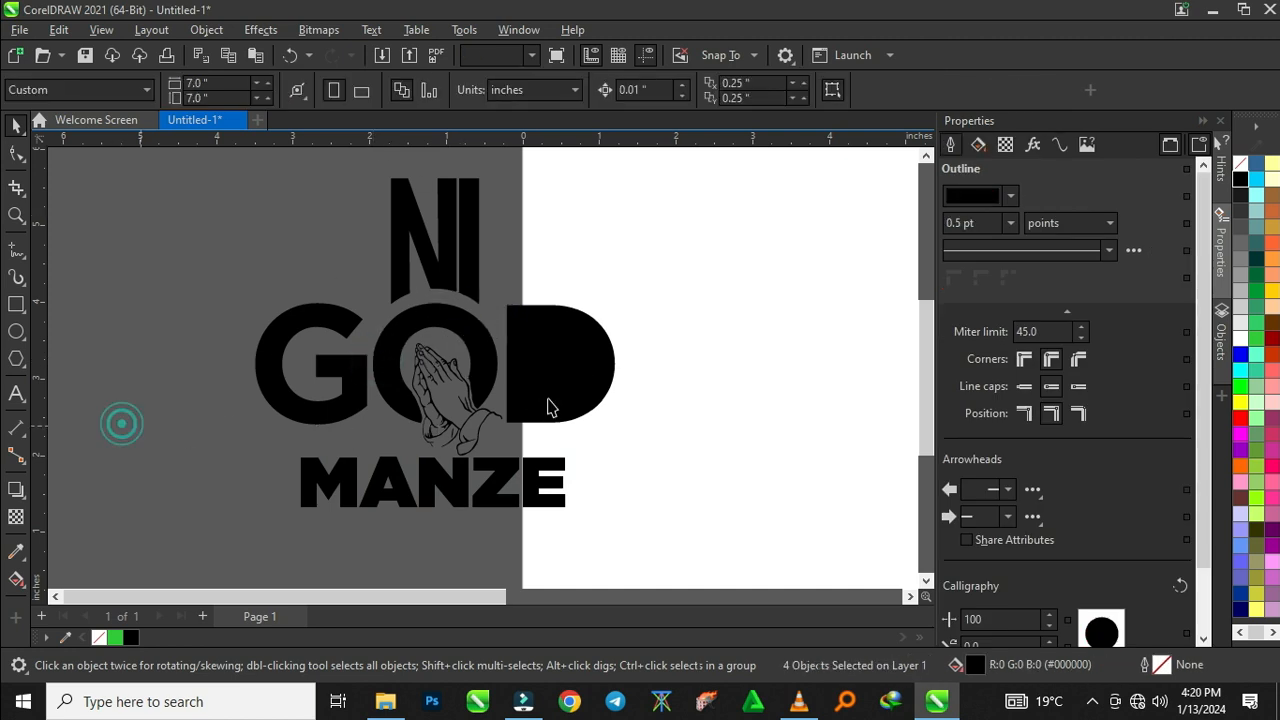
# Fill the inner piece of the D with blue to distinguish it from the letter's outer shape
pyautogui.click(571, 368)
pyautogui.keyDown('shift'); pyautogui.click(515, 340); pyautogui.keyUp('shift')
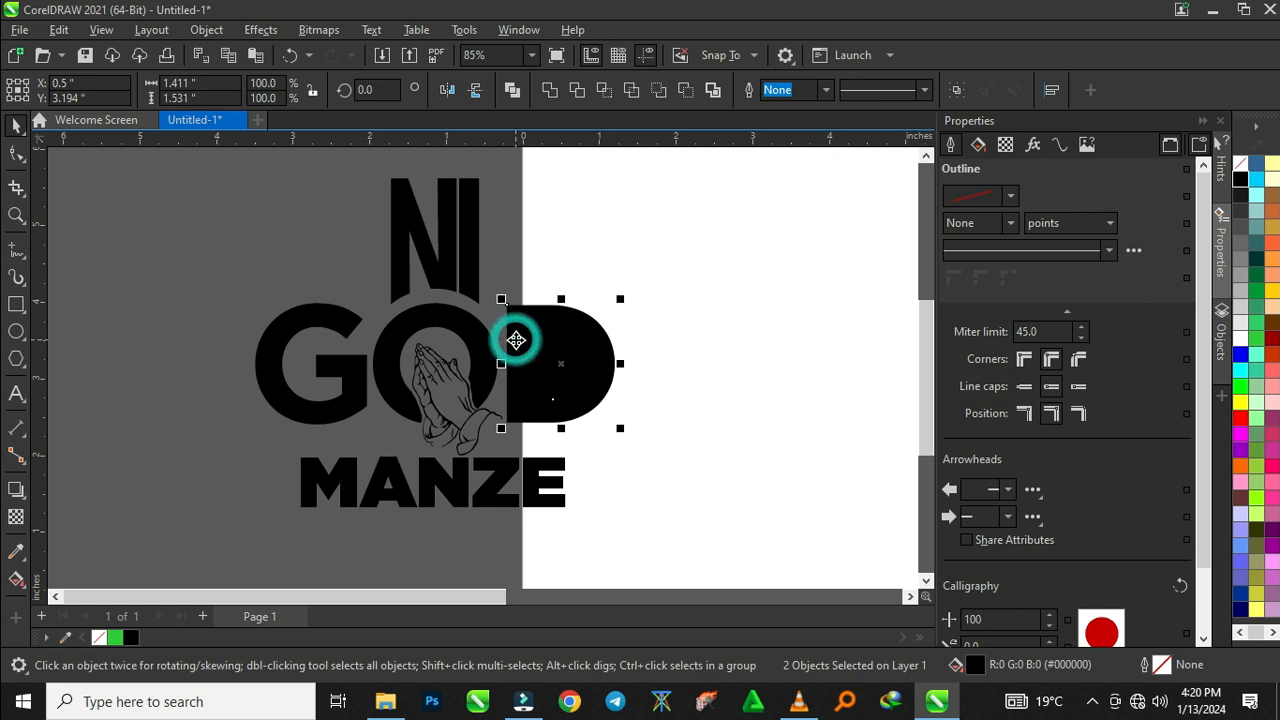
pyautogui.click(564, 371)
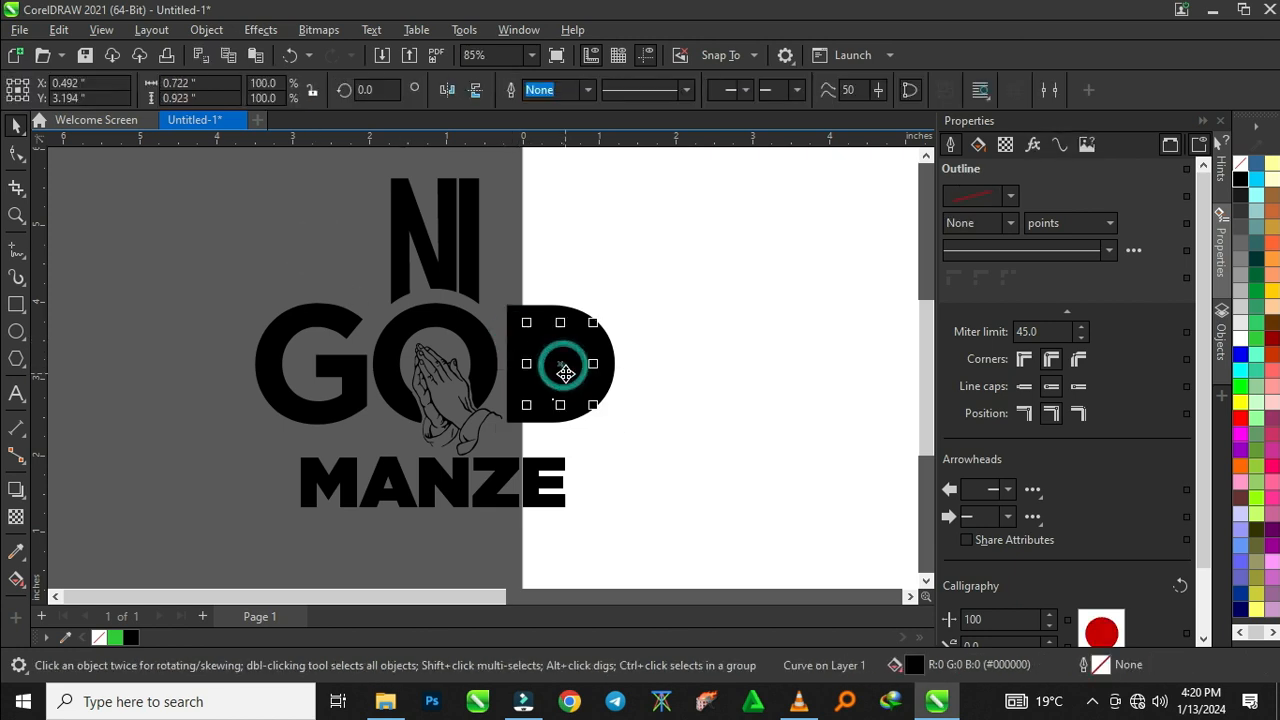
pyautogui.click(1241, 356)
pyautogui.click(146, 424)
# Cut the blue inner piece out of the D with Simplify, delete that piece and select the D
pyautogui.click(577, 373)
pyautogui.keyDown('shift'); pyautogui.click(607, 376); pyautogui.keyUp('shift')
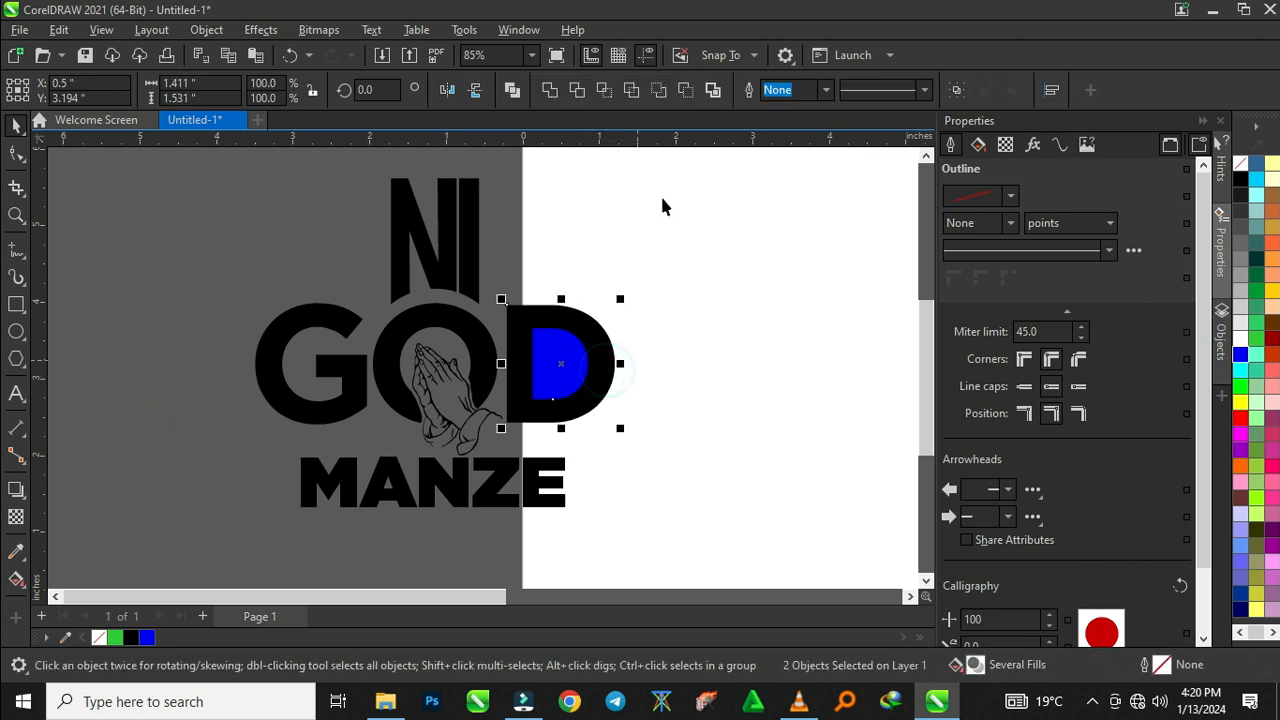
pyautogui.click(640, 92)
pyautogui.click(300, 200)
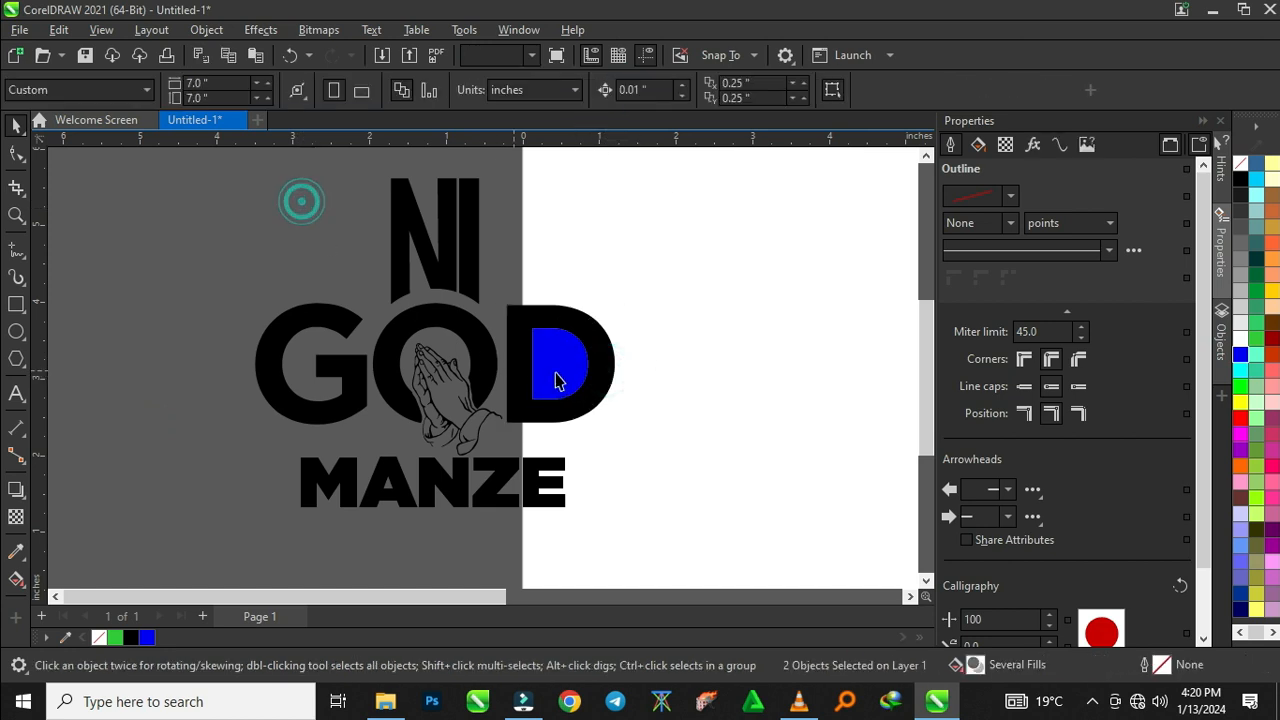
pyautogui.click(564, 363)
pyautogui.press('Delete')
pyautogui.click(528, 367)
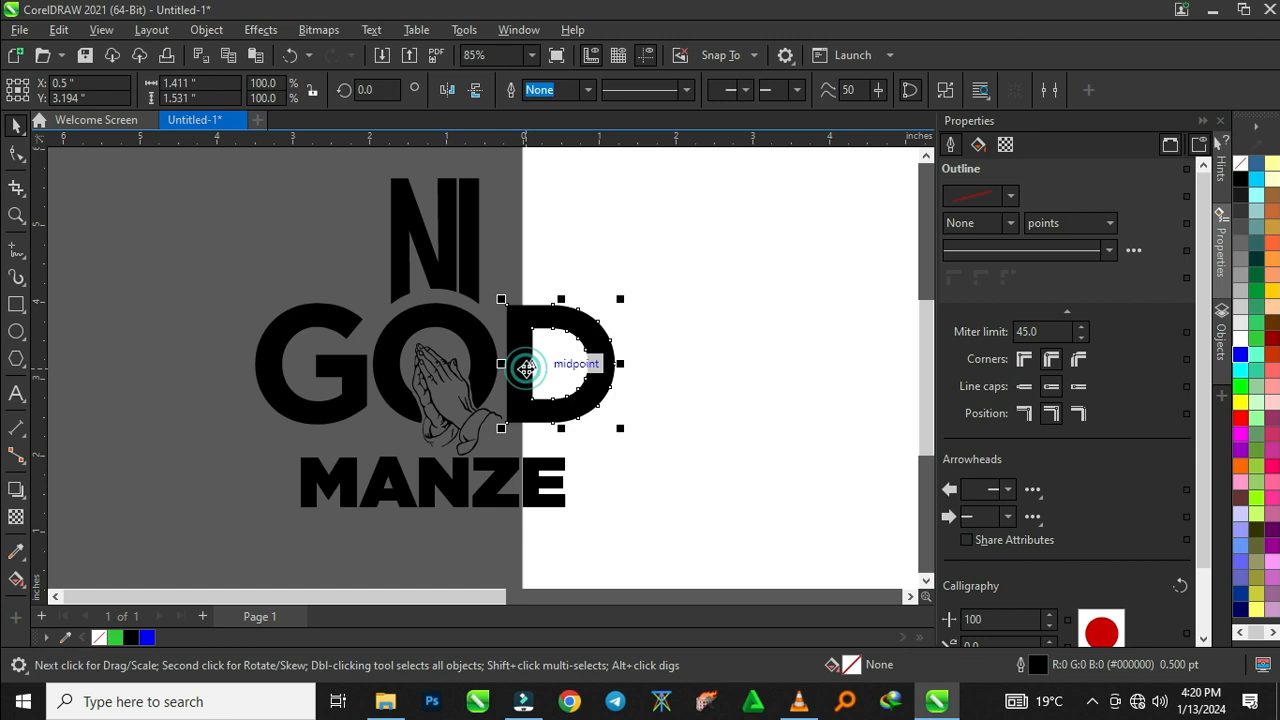
# Nudge the D slightly right and the G slightly left to widen their gaps from the O
pyautogui.press('Right')
pyautogui.press('Right')
pyautogui.press('Right')
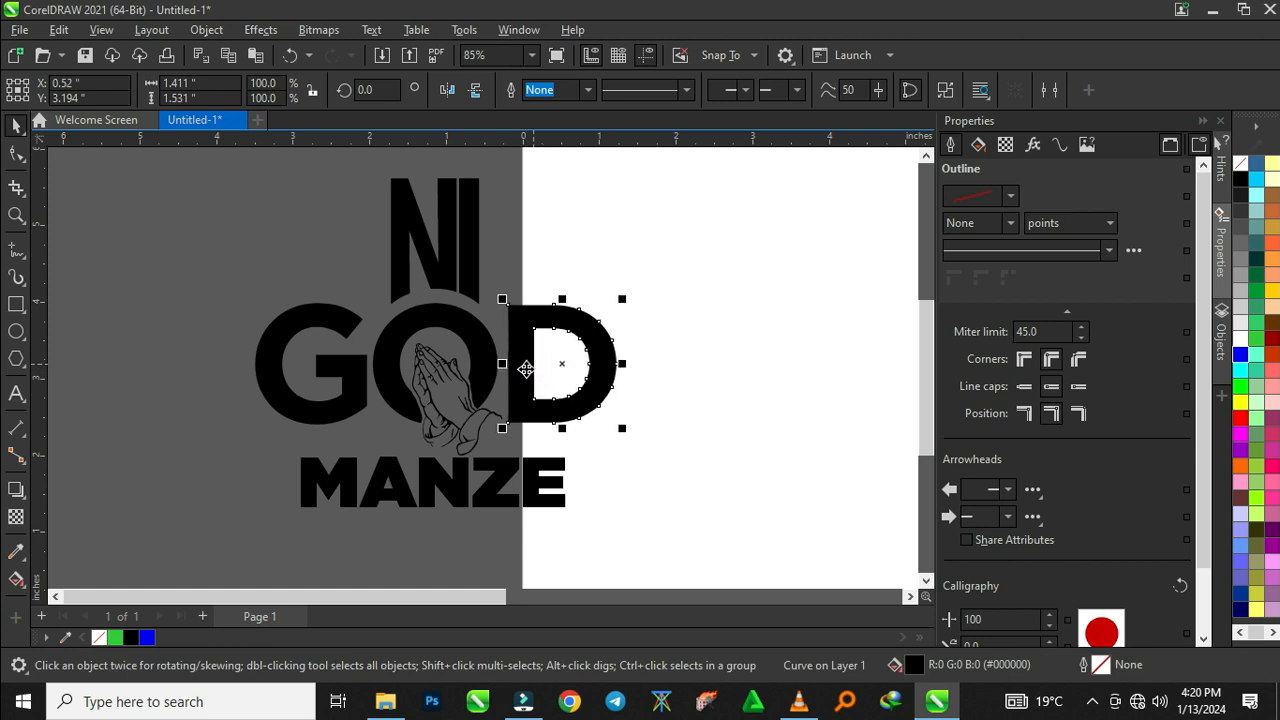
pyautogui.click(265, 353)
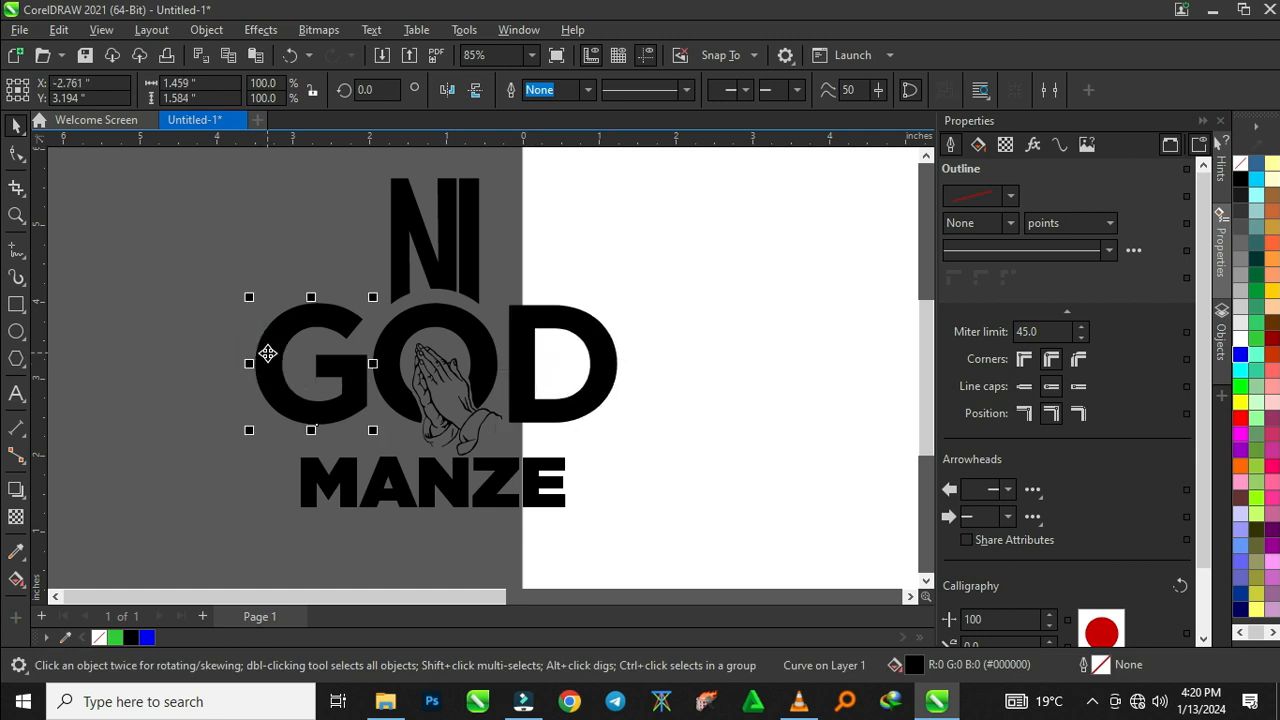
pyautogui.press('Left')
pyautogui.press('Left')
pyautogui.press('Left')
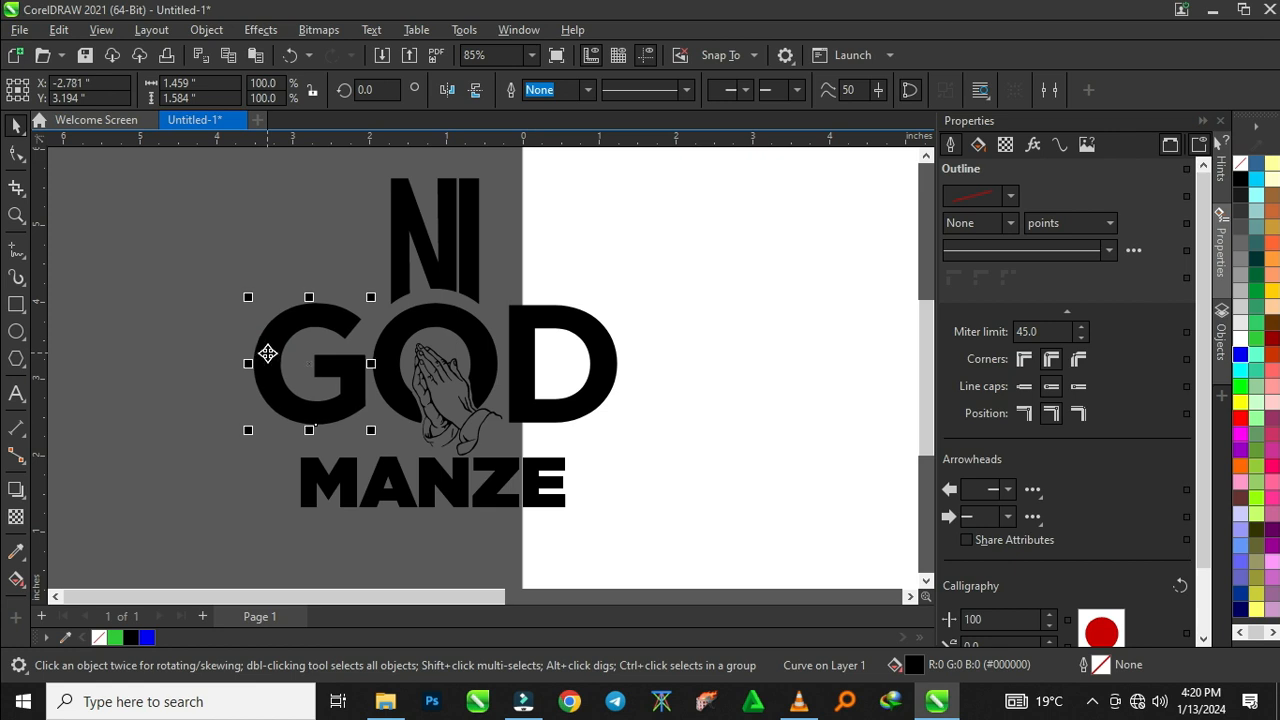
pyautogui.click(220, 337)
# Group all the NI GOD MANZE lettering together with the praying hands
pyautogui.scroll(-3, 385, 246)
pyautogui.moveTo(257, 229); pyautogui.dragTo(607, 478)
pyautogui.click(956, 90)
pyautogui.scroll(2, 491, 380)
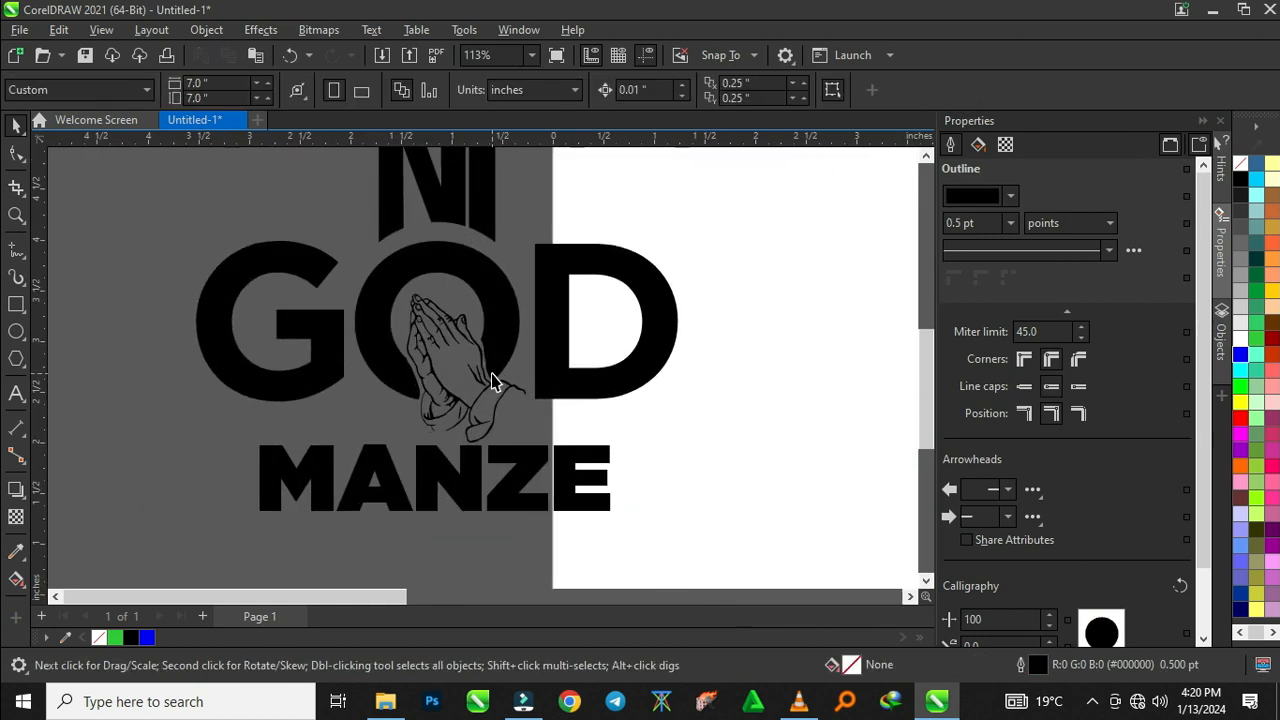
# Delete the three praying-hands and cross reference images beside the page
pyautogui.scroll(-2, 257, 366)
pyautogui.moveTo(609, 203); pyautogui.dragTo(872, 490)
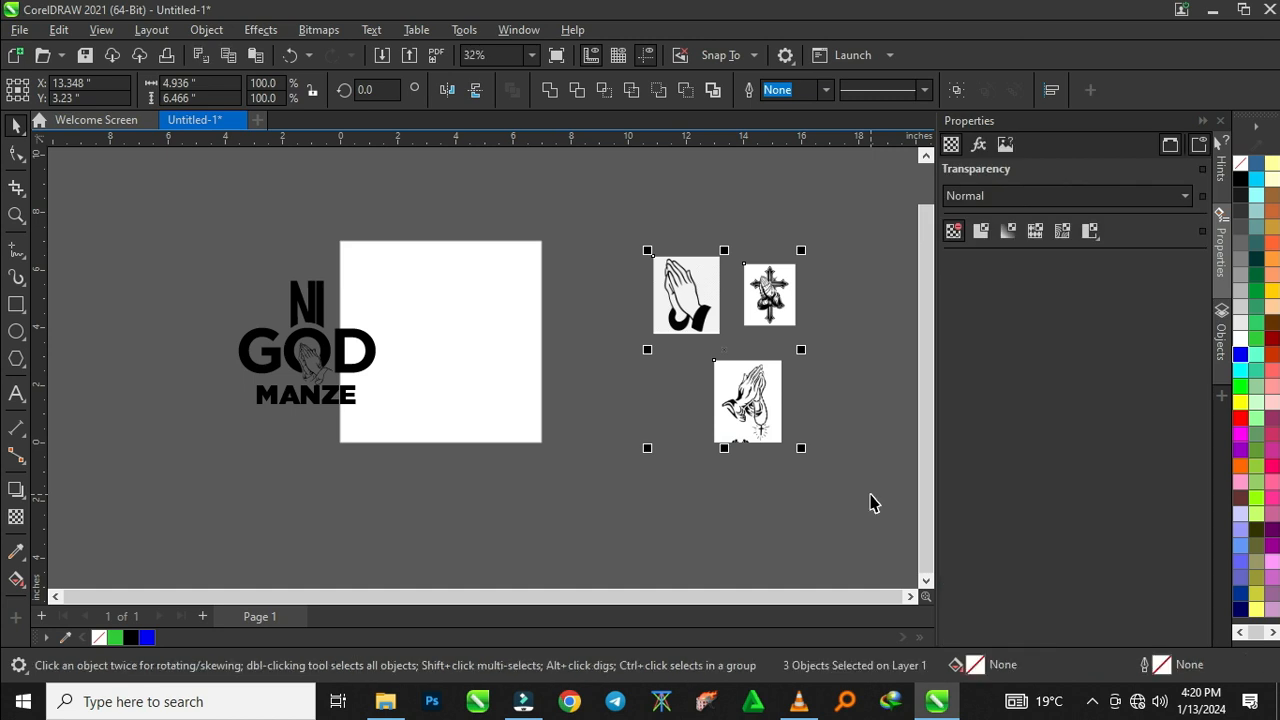
pyautogui.press('Delete')
pyautogui.scroll(2, 195, 322)
pyautogui.scroll(-1, 382, 320)
# Center the grouped NI GOD MANZE design on the page
pyautogui.click(382, 320)
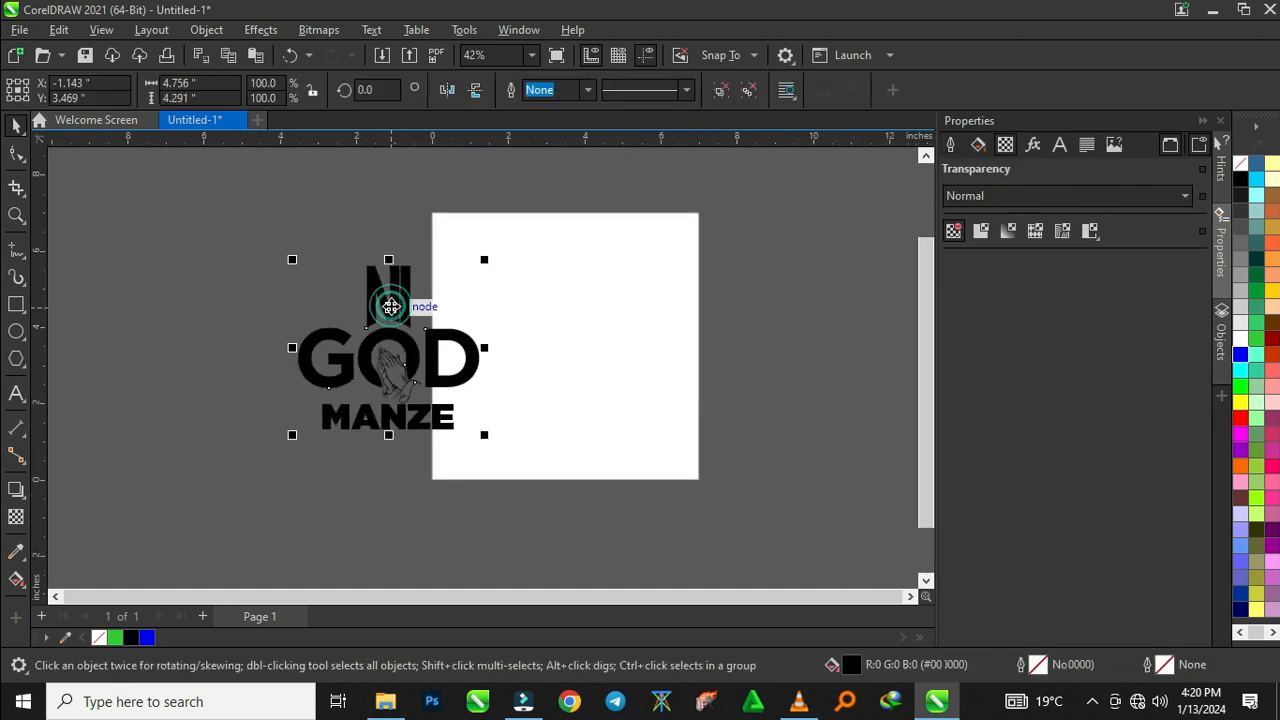
pyautogui.press('p')
pyautogui.scroll(-1, 470, 313)
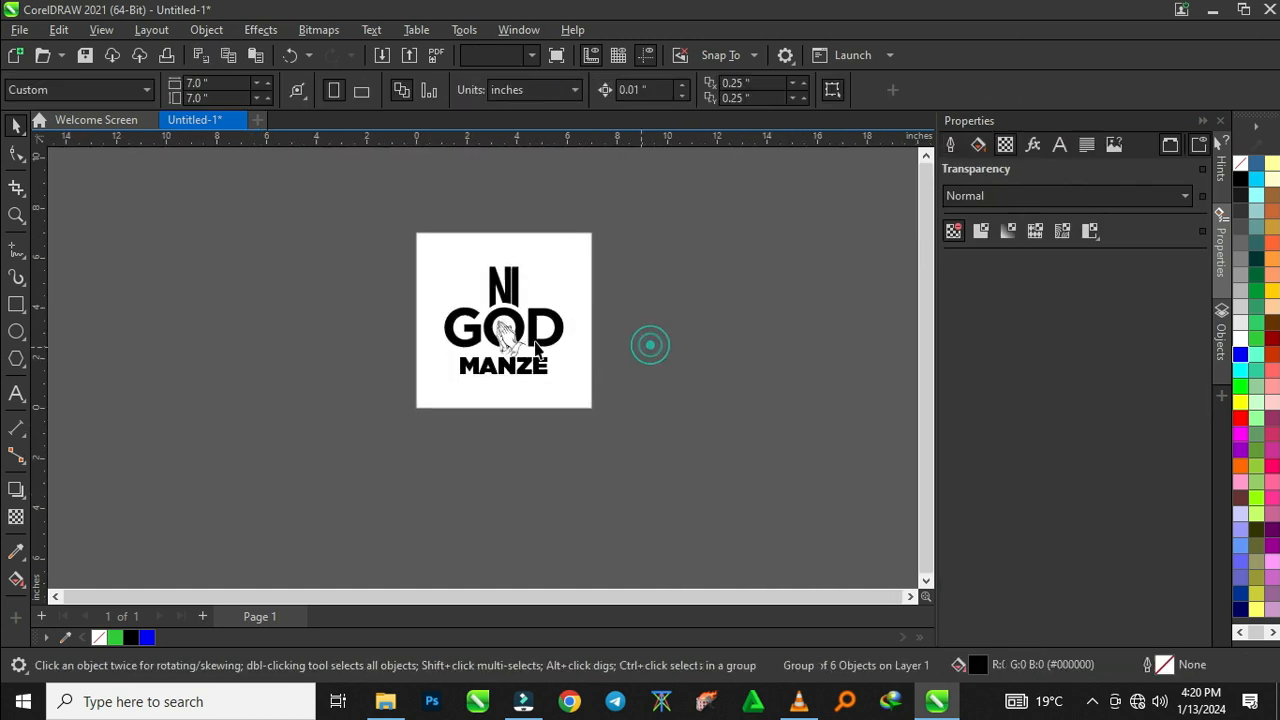
# Enlarge the design group proportionally about its center to about 7.14 by 6.44 inches, filling the page width
pyautogui.scroll(1, 550, 380)
pyautogui.moveTo(579, 402); pyautogui.dragTo(630, 446)
pyautogui.scroll(-1, 585, 400)
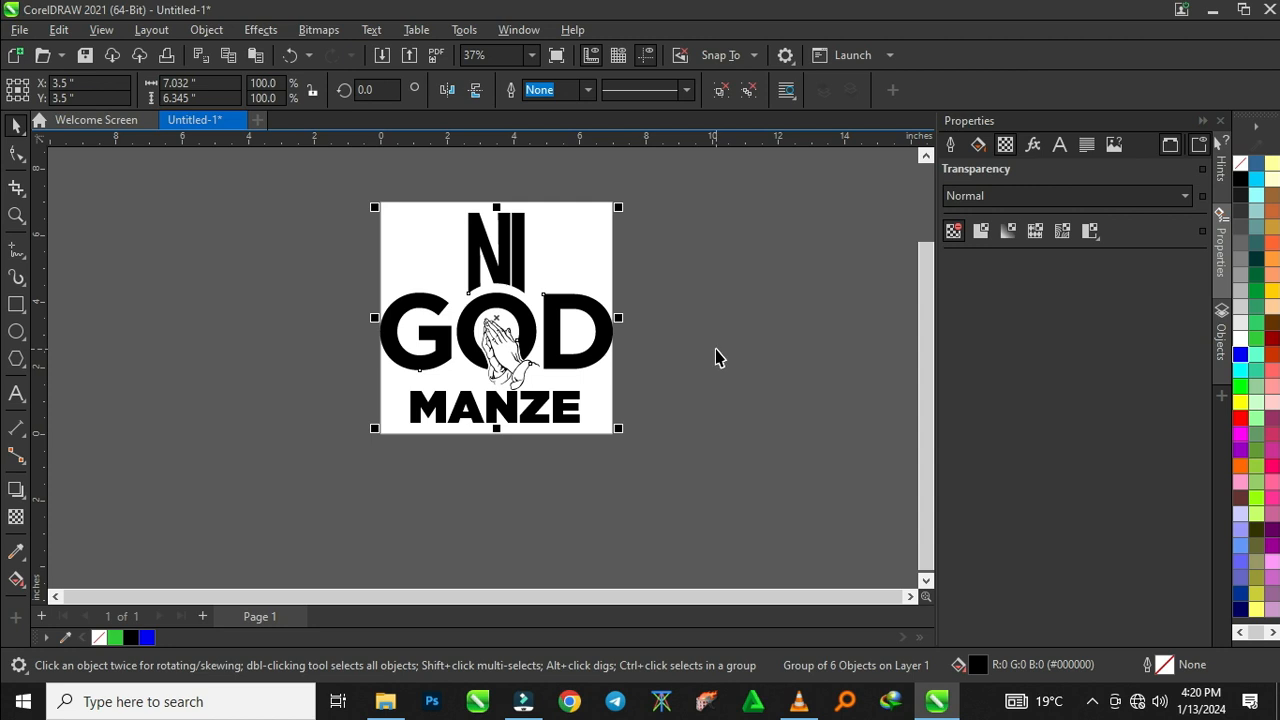
pyautogui.moveTo(618, 429); pyautogui.dragTo(619, 441)
# Set the design group's width to 7 inches and open its height for editing
pyautogui.click(214, 85)
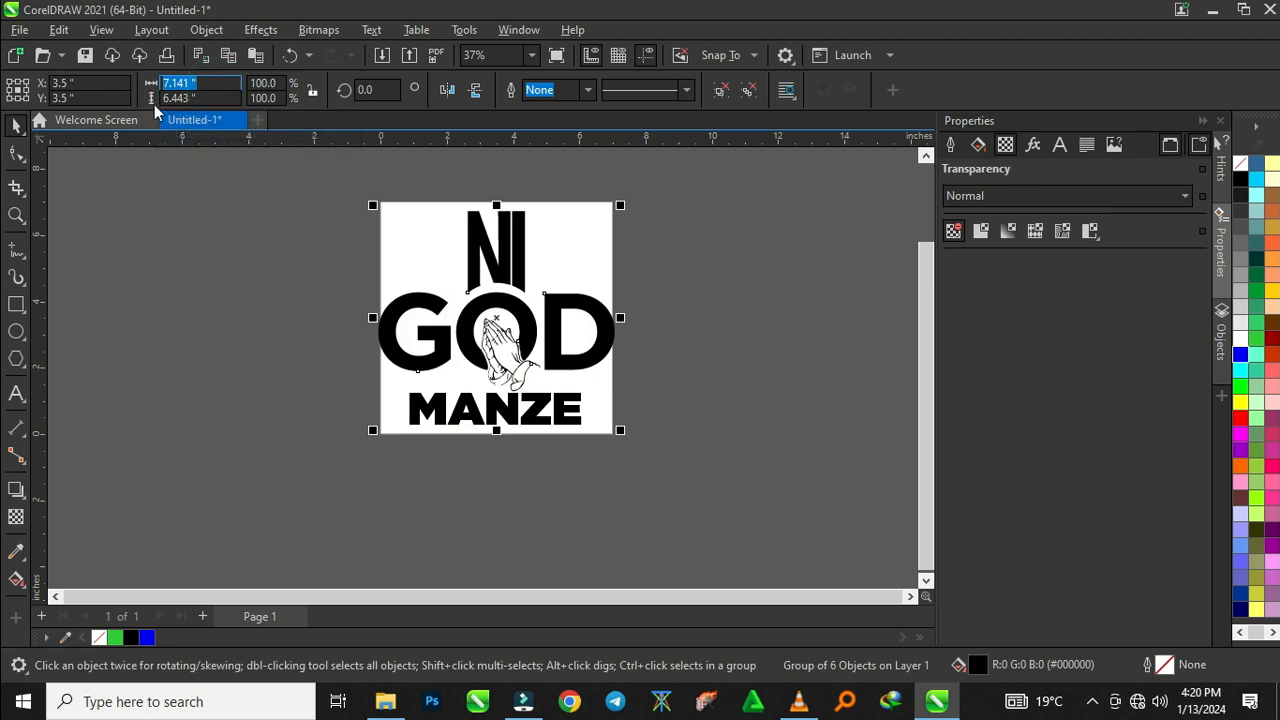
pyautogui.click(199, 97)
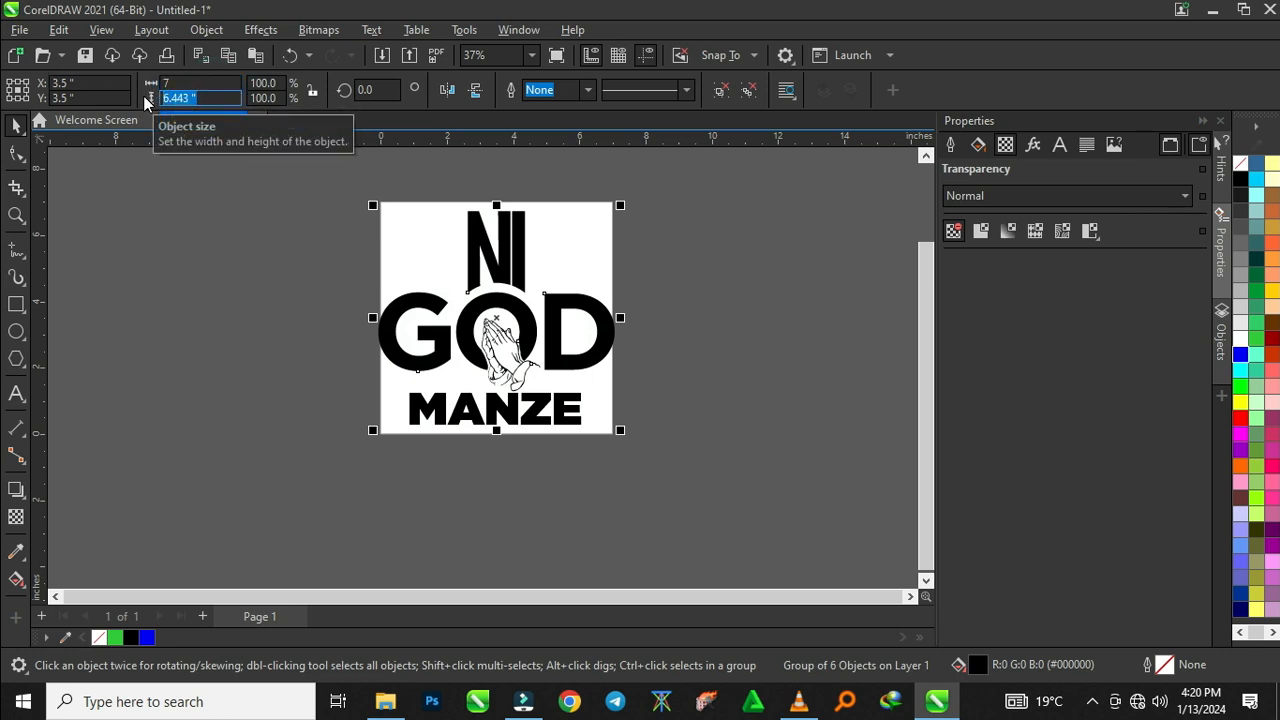